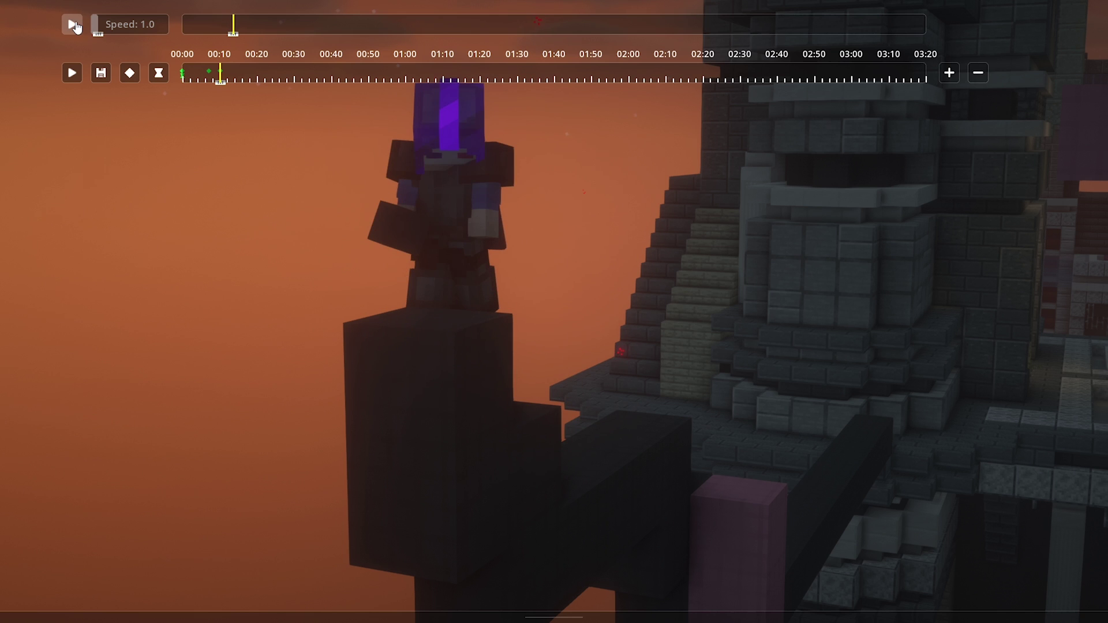
- Add a camera keyframe at about 00:14 and play the camera path from its start
{"action": "key", "text": "v"}
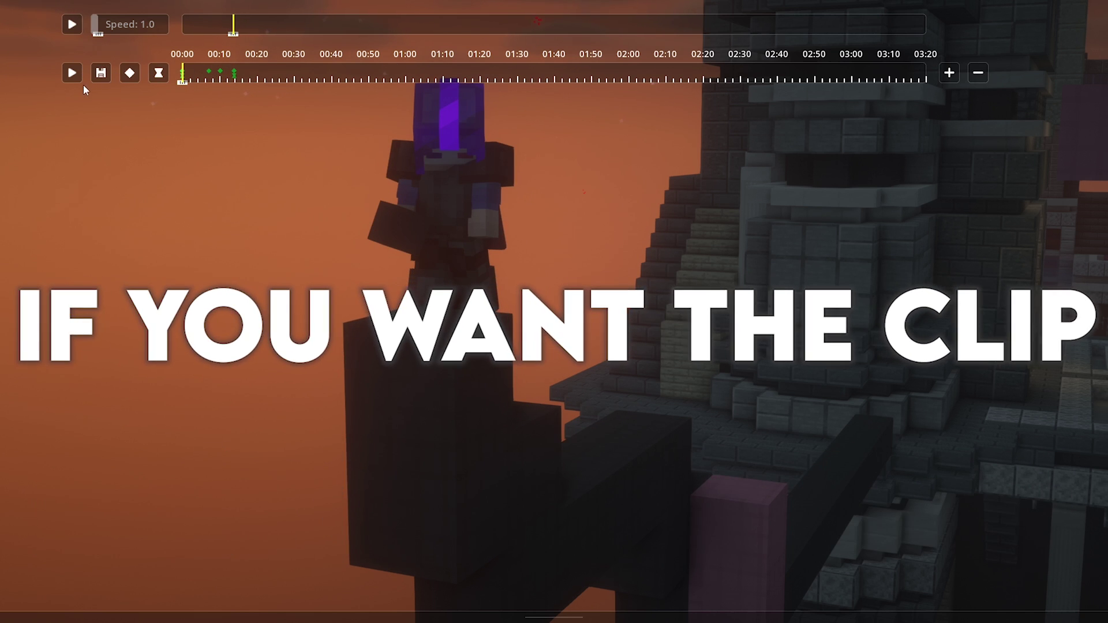
{"action": "left_click", "coordinate": [72, 73]}
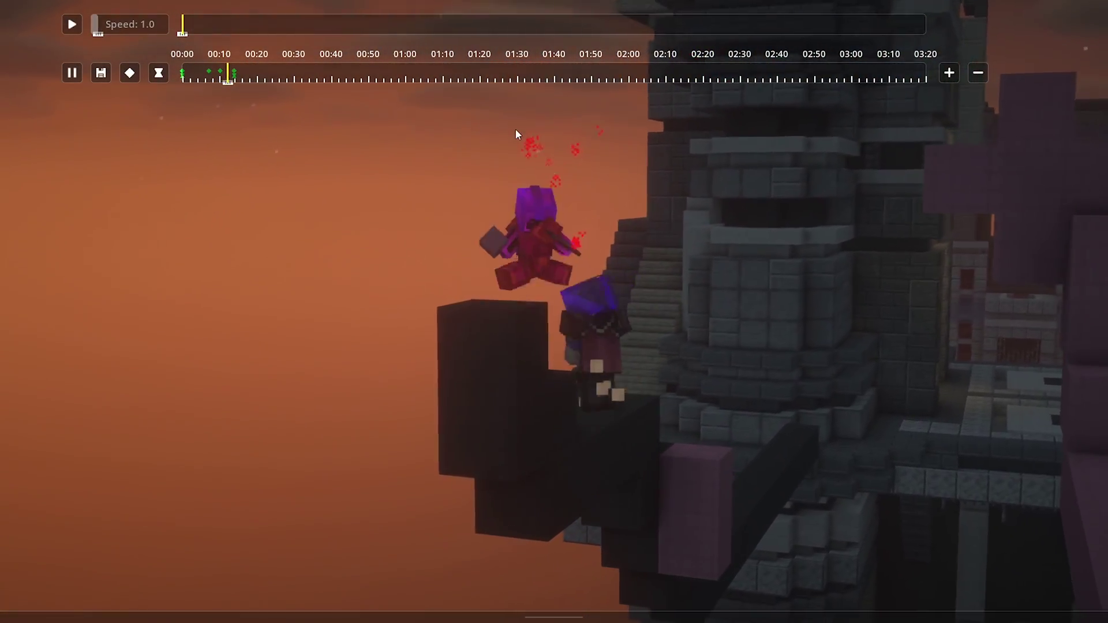
{"action": "left_click", "coordinate": [72, 73]}
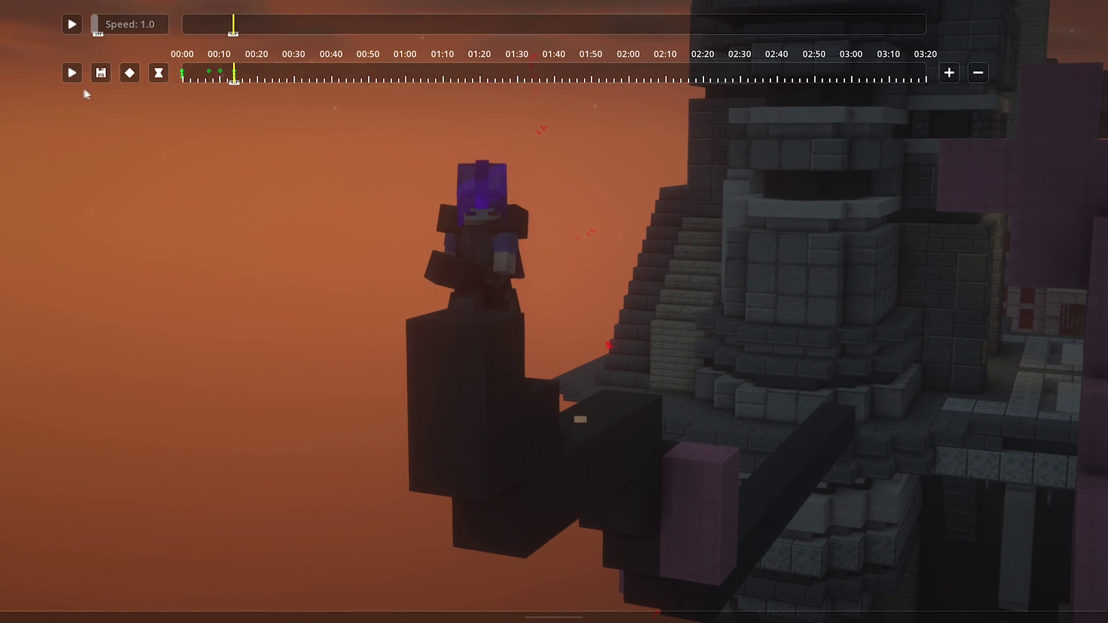
- Choose the output directory, name the output file clip 1 and render the camera path to video
{"action": "left_click", "coordinate": [101, 73]}
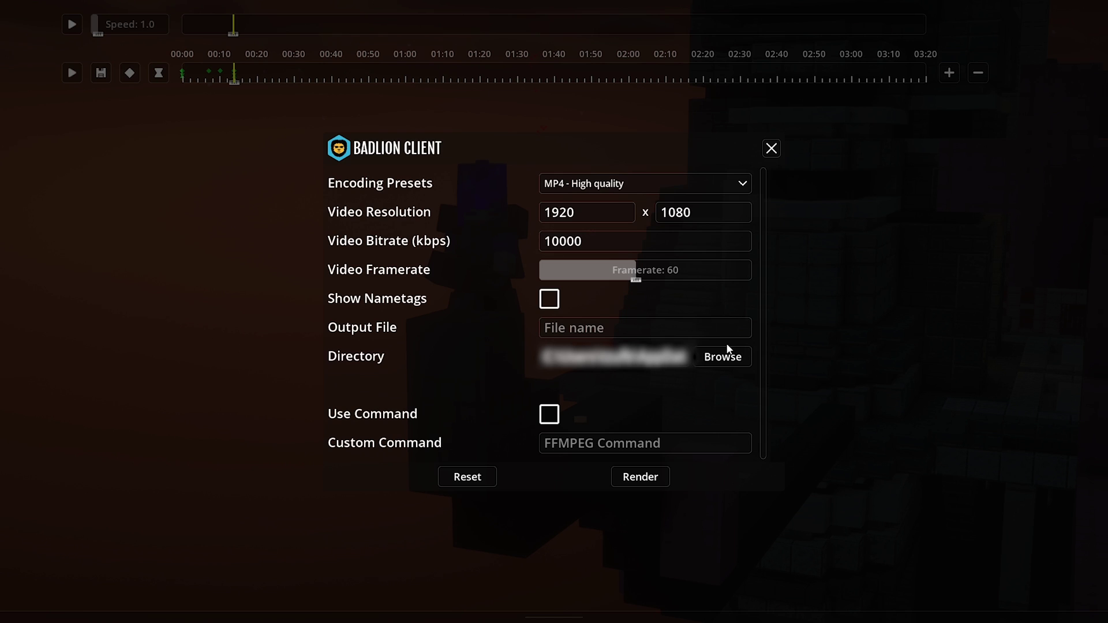
{"action": "left_click", "coordinate": [722, 356]}
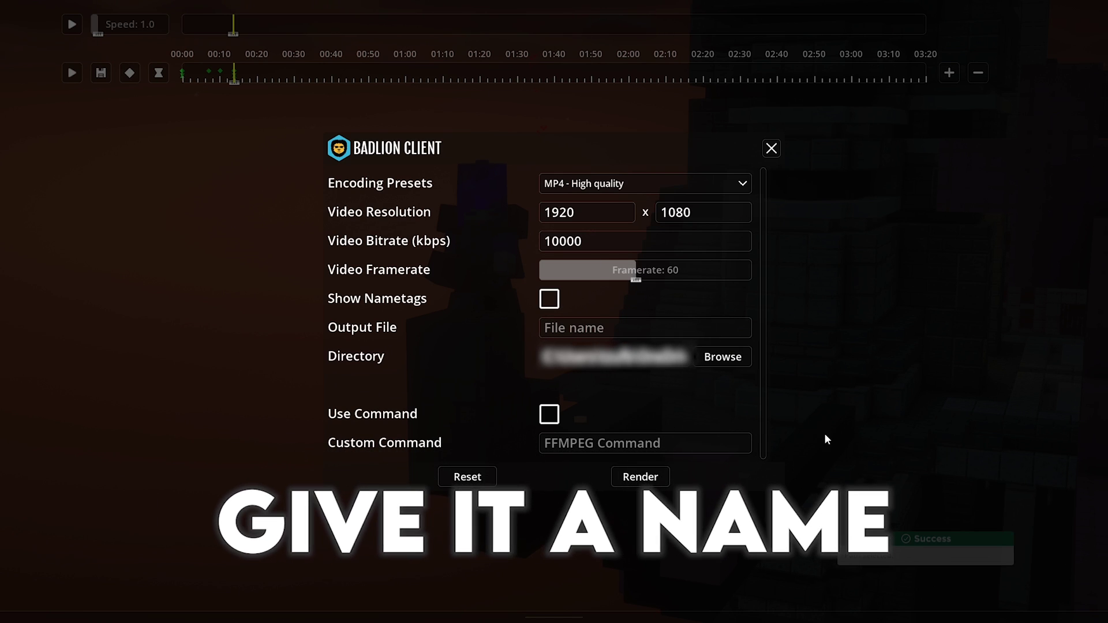
{"action": "type", "text": "clip 1"}
{"action": "left_click", "coordinate": [646, 477]}
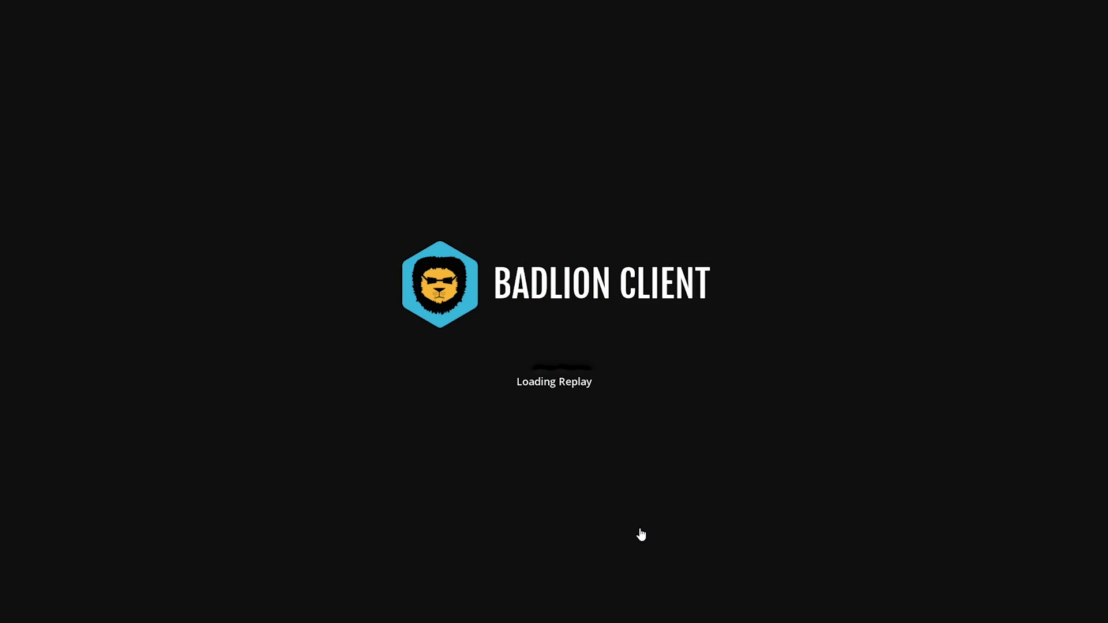
- Load the replay and adjust its playback speed
{"action": "left_click", "coordinate": [426, 483]}
{"action": "left_click", "coordinate": [427, 484]}
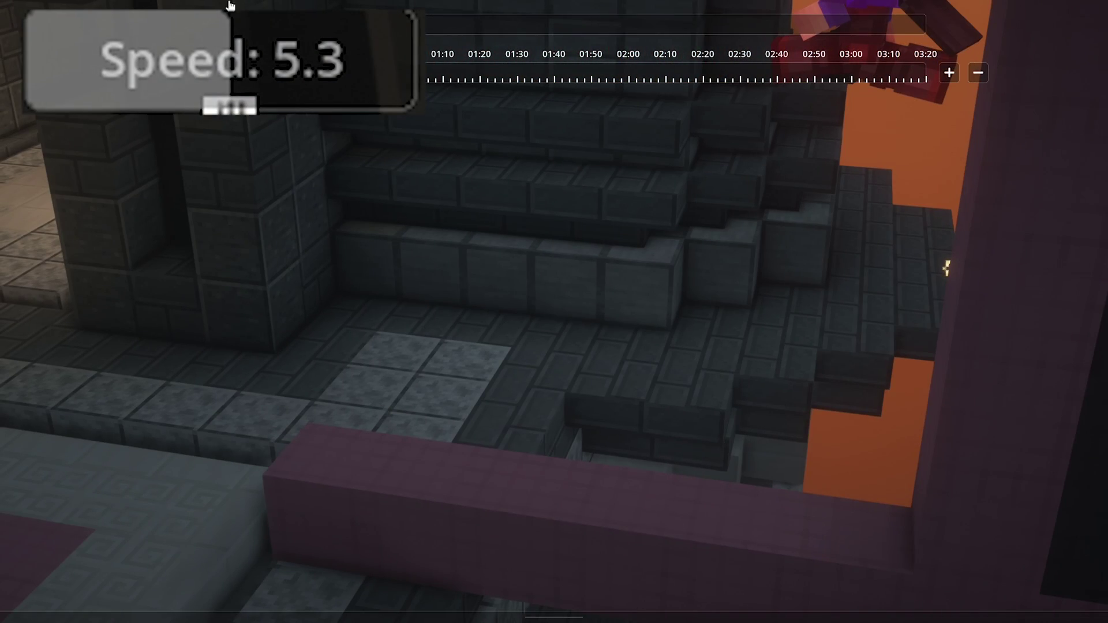
{"action": "left_click_drag", "start_coordinate": [223, 94], "coordinate": [14, 23]}
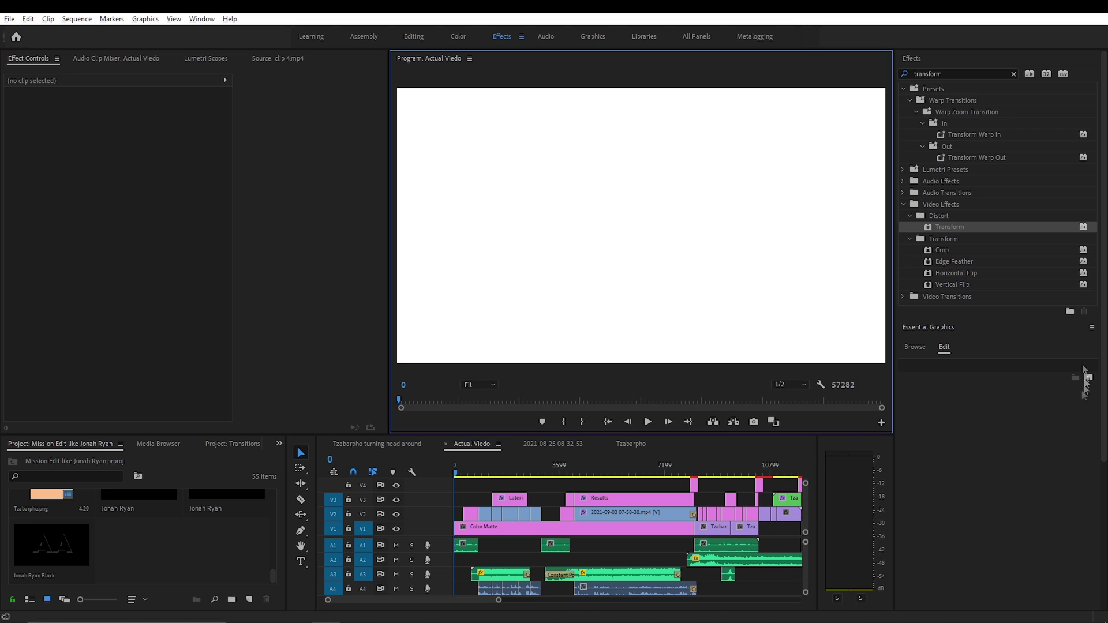
- Switch to Premiere Pro and examine the font, style and shadow settings of the opening "The Results" title
{"action": "key", "text": "alt+Tab"}
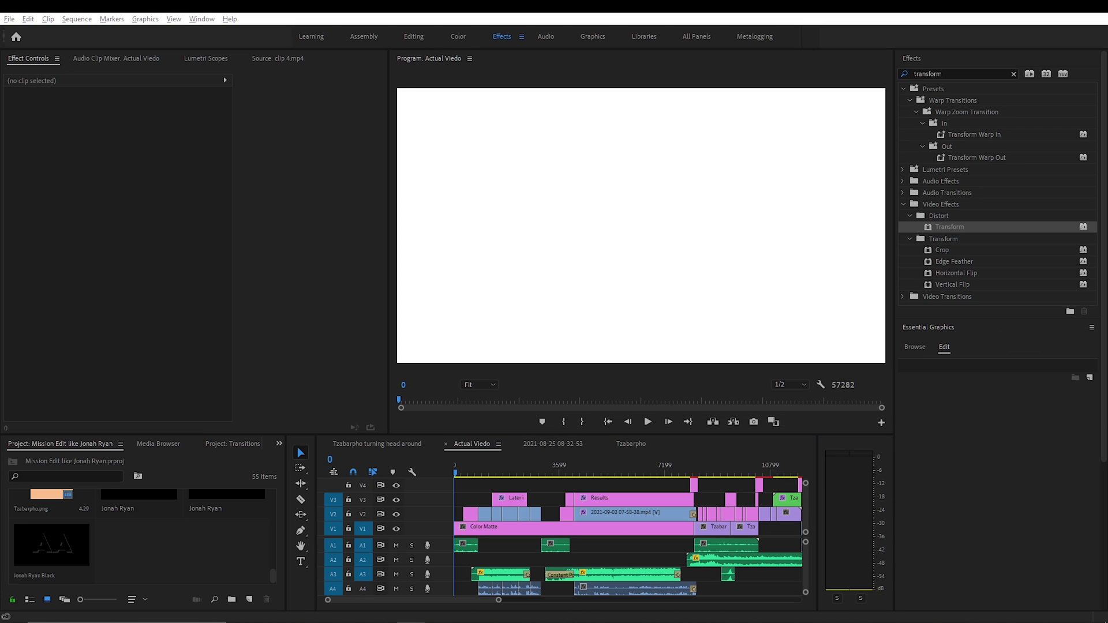
{"action": "left_click", "coordinate": [959, 482]}
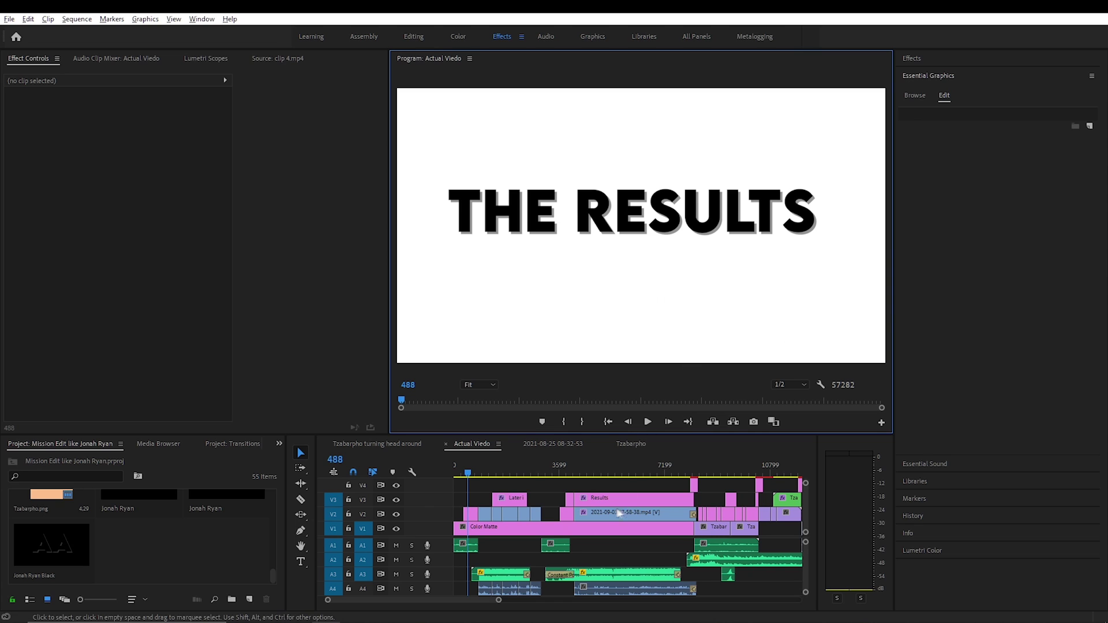
{"action": "left_click", "coordinate": [471, 514]}
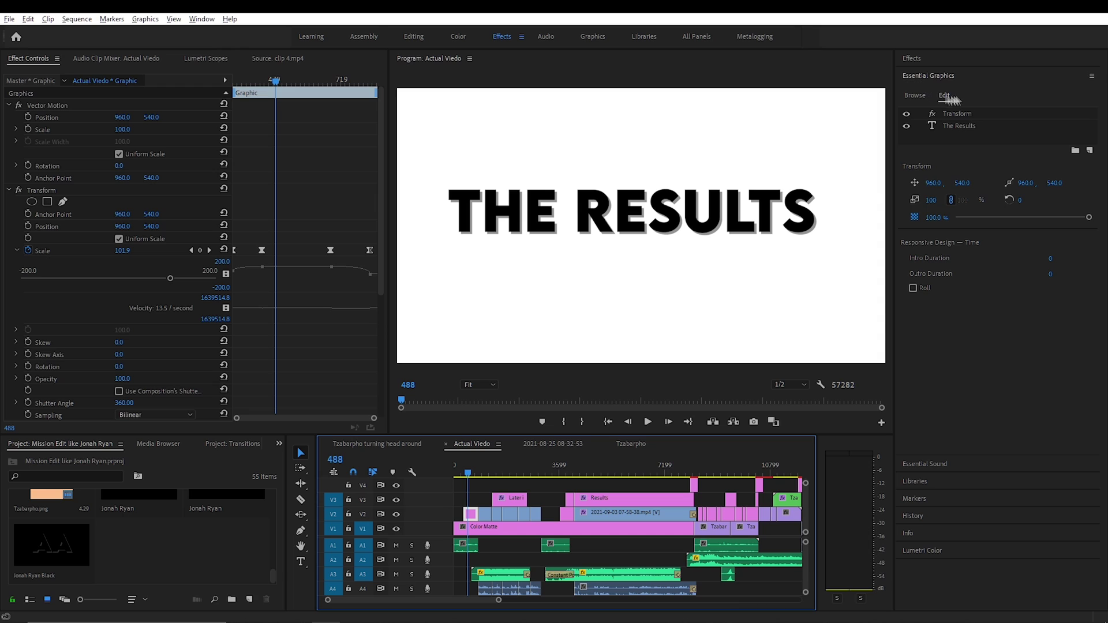
{"action": "left_click", "coordinate": [959, 126]}
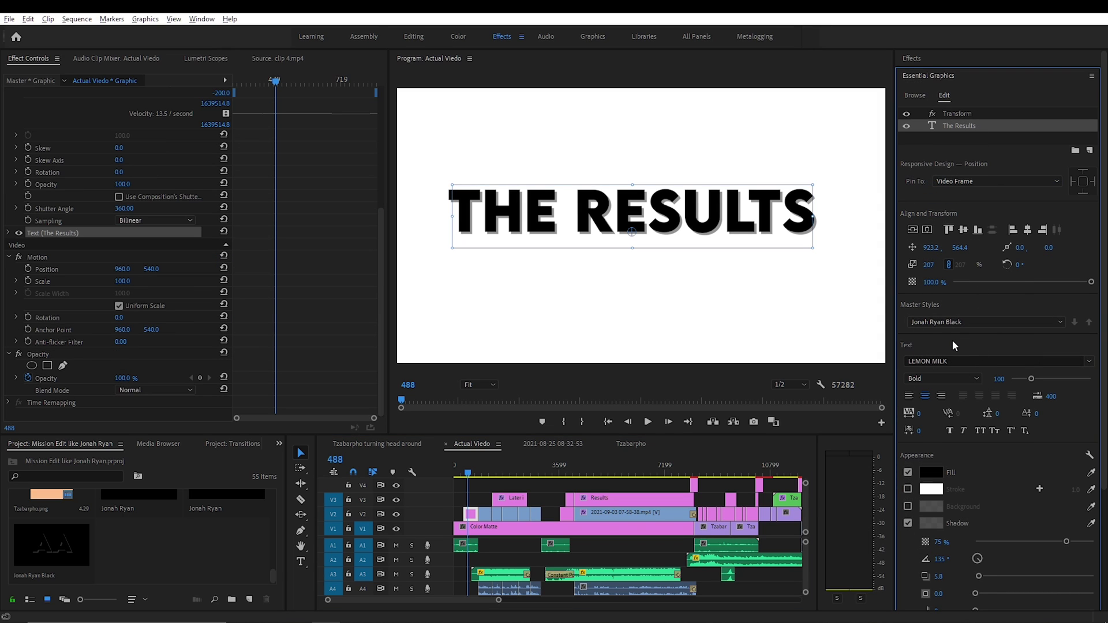
{"action": "scroll", "coordinate": [957, 462], "scroll_direction": "down", "scroll_amount": 3}
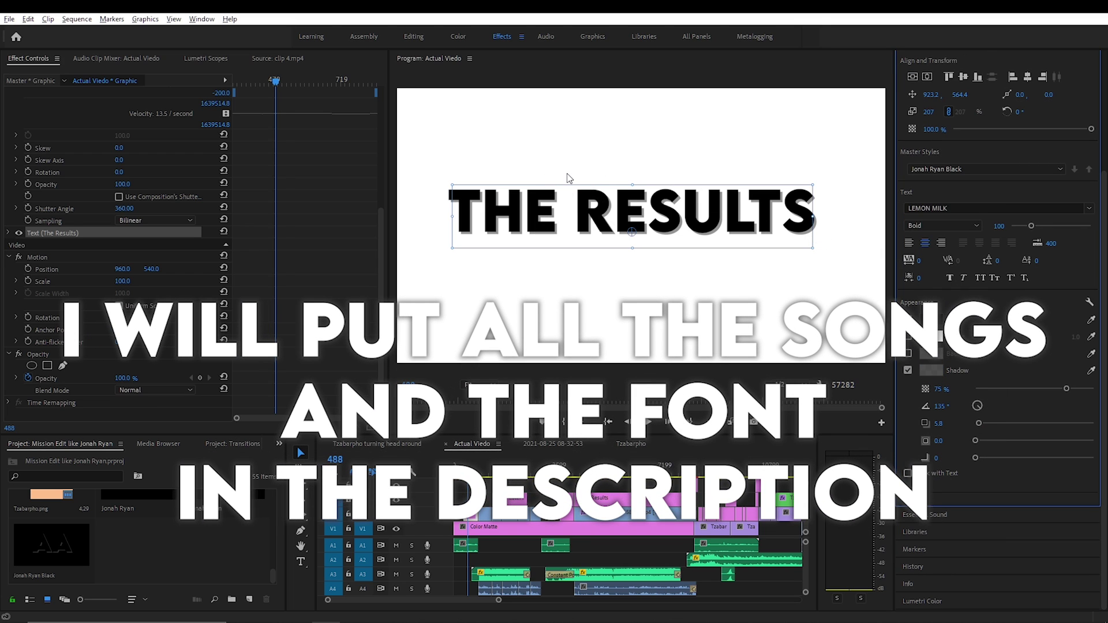
- Preview the opening full screen through to the "Later in the video..." title
{"action": "left_click", "coordinate": [583, 212]}
{"action": "key", "text": "ctrl+grave"}
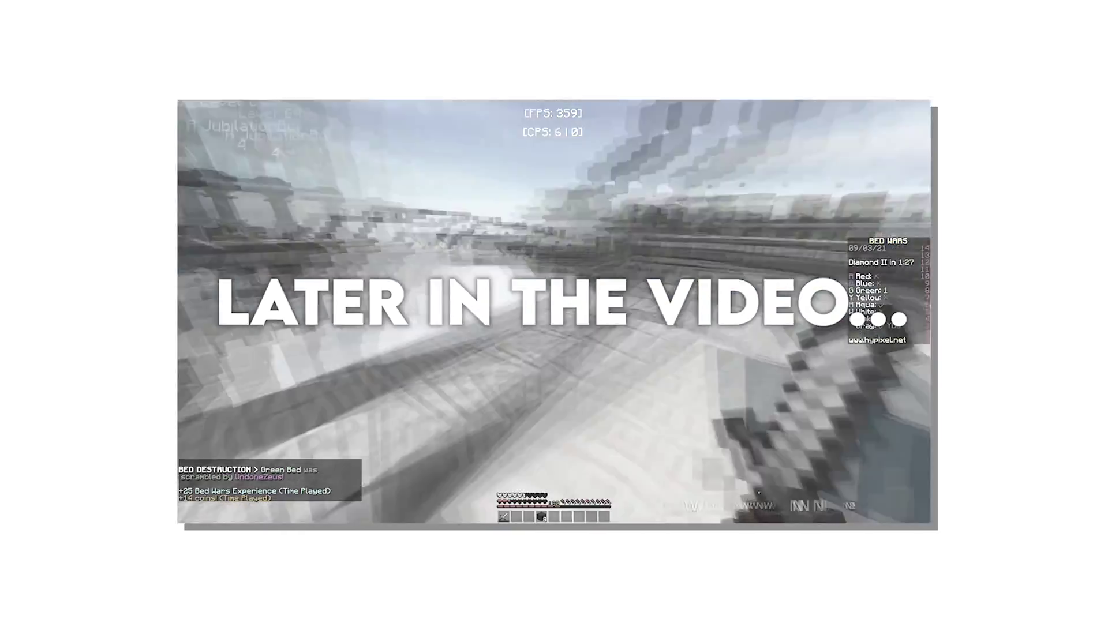
{"action": "key", "text": "Escape"}
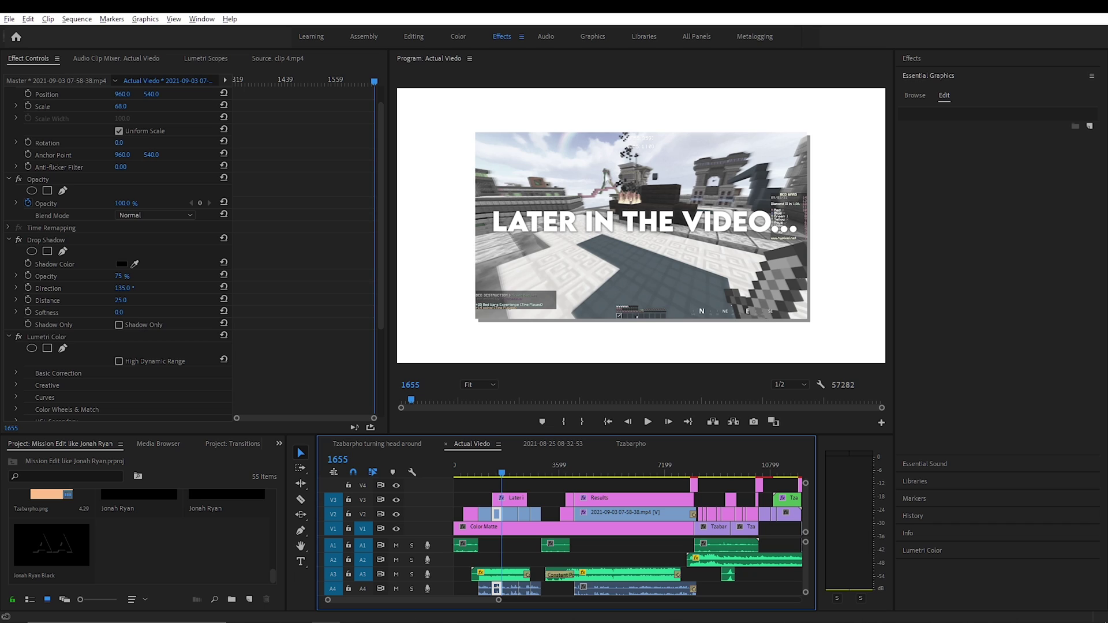
- Examine the Drop Shadow effect on the gameplay clip and search the effects library for drop shadow
{"action": "left_click", "coordinate": [99, 240]}
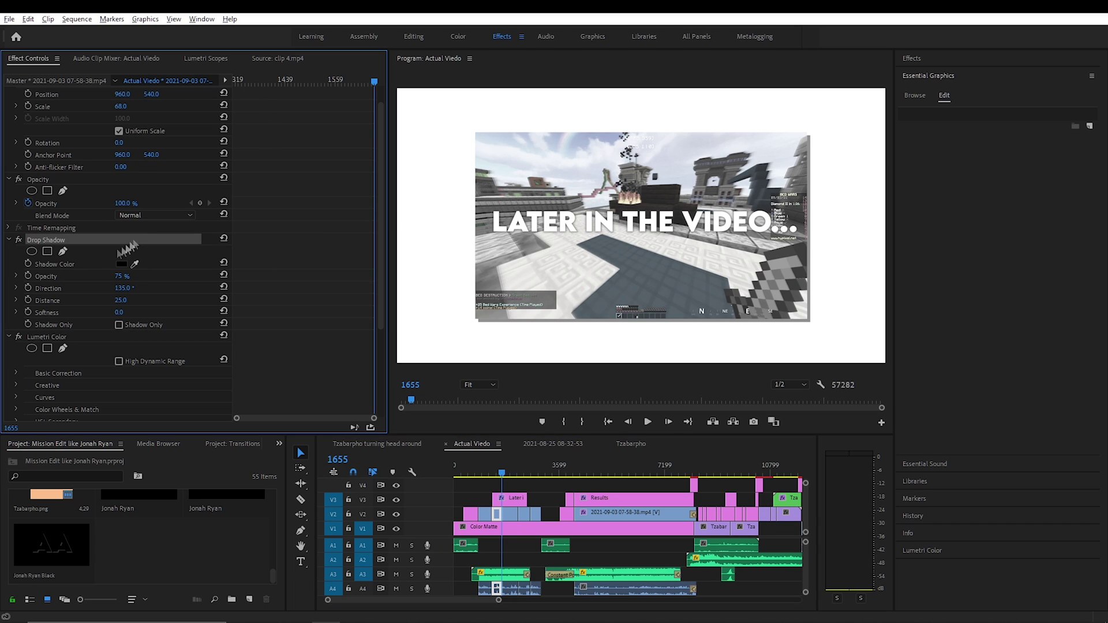
{"action": "left_click", "coordinate": [1023, 59]}
{"action": "left_click", "coordinate": [998, 73]}
{"action": "type", "text": "drop shado"}
{"action": "key", "text": "ctrl+a"}
{"action": "key", "text": "ctrl+BackSpace"}
{"action": "left_click", "coordinate": [295, 283]}
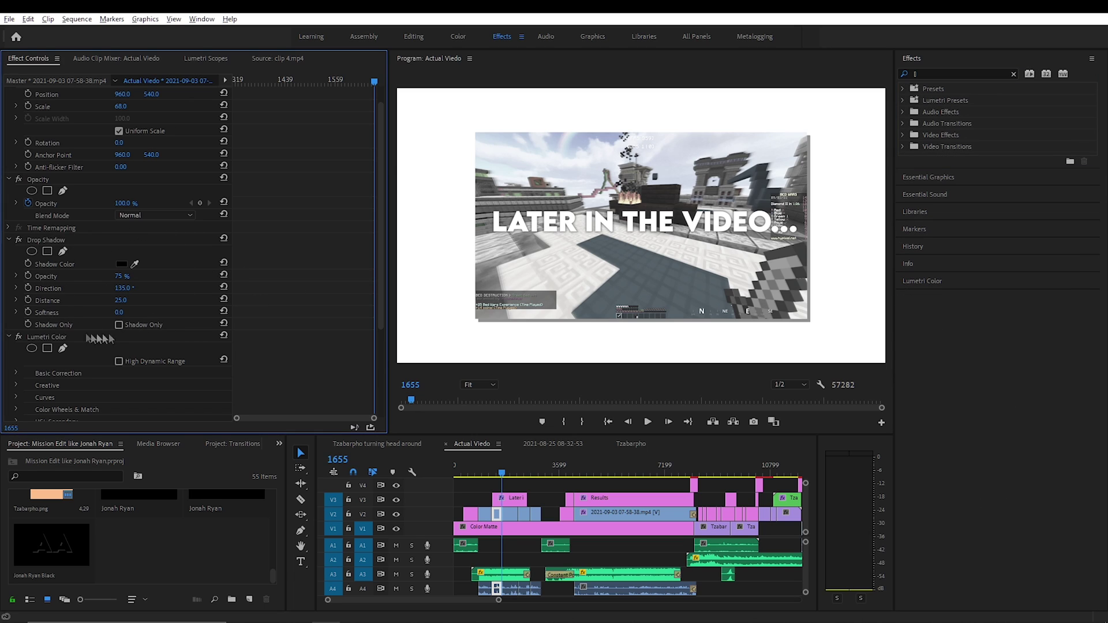
- Examine the Lumetri Color effect on the gameplay clip and save the project
{"action": "scroll", "coordinate": [277, 330], "scroll_direction": "down", "scroll_amount": 1}
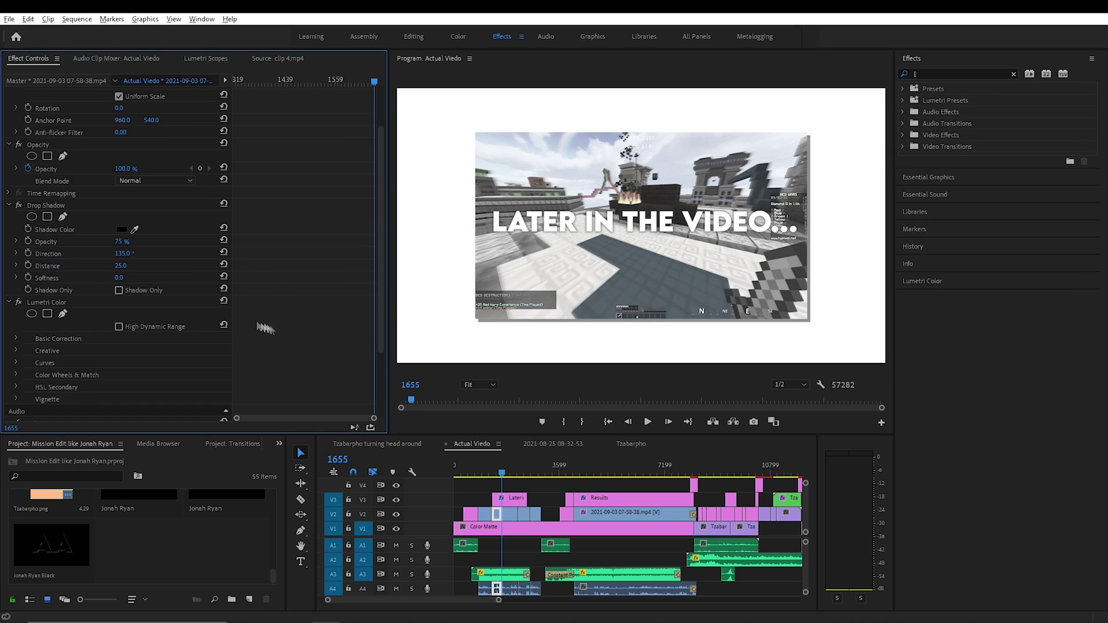
{"action": "left_click_drag", "start_coordinate": [115, 303], "coordinate": [146, 302]}
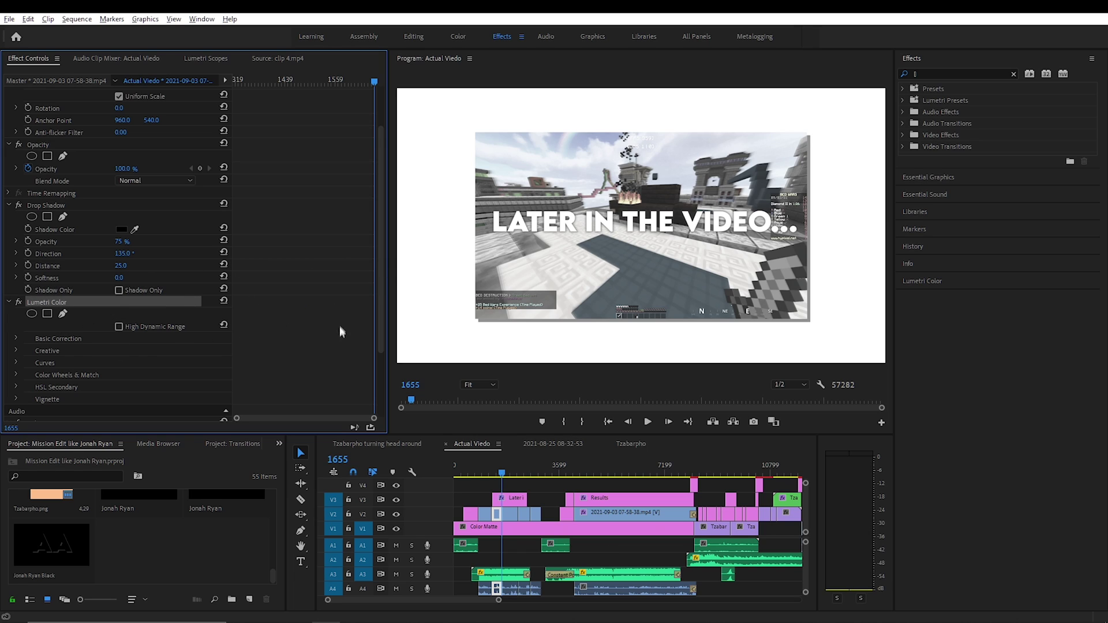
{"action": "scroll", "coordinate": [341, 328], "scroll_direction": "down", "scroll_amount": 1}
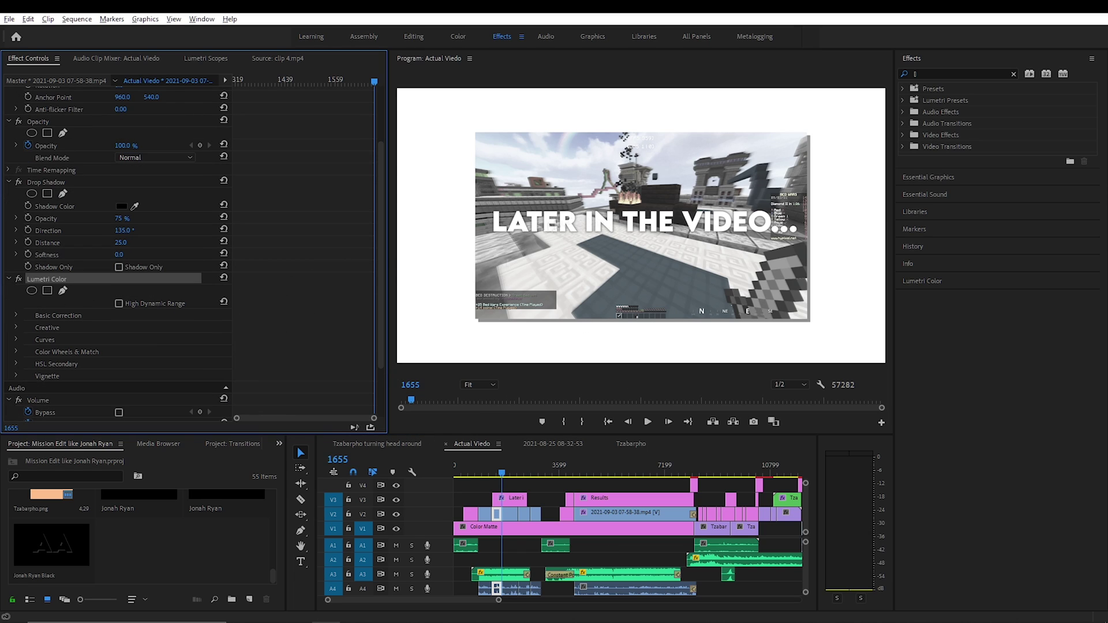
{"action": "key", "text": "ctrl+s"}
- Preview the "The Results" title over the blurred gameplay and examine the title's Transform effect
{"action": "left_click_drag", "start_coordinate": [550, 492], "coordinate": [540, 500]}
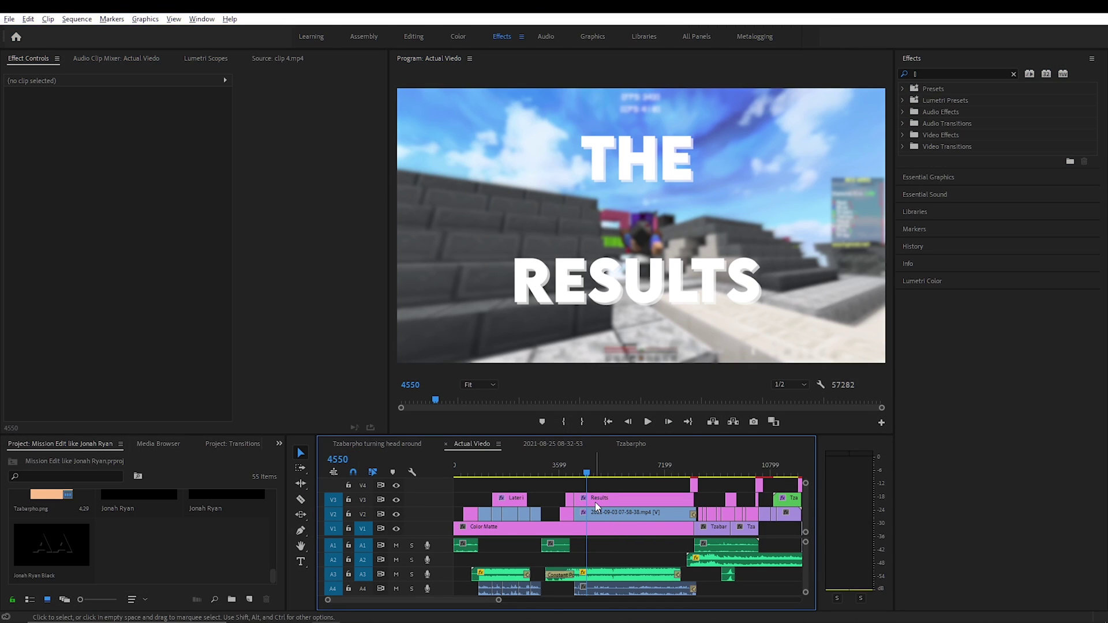
{"action": "left_click", "coordinate": [595, 504]}
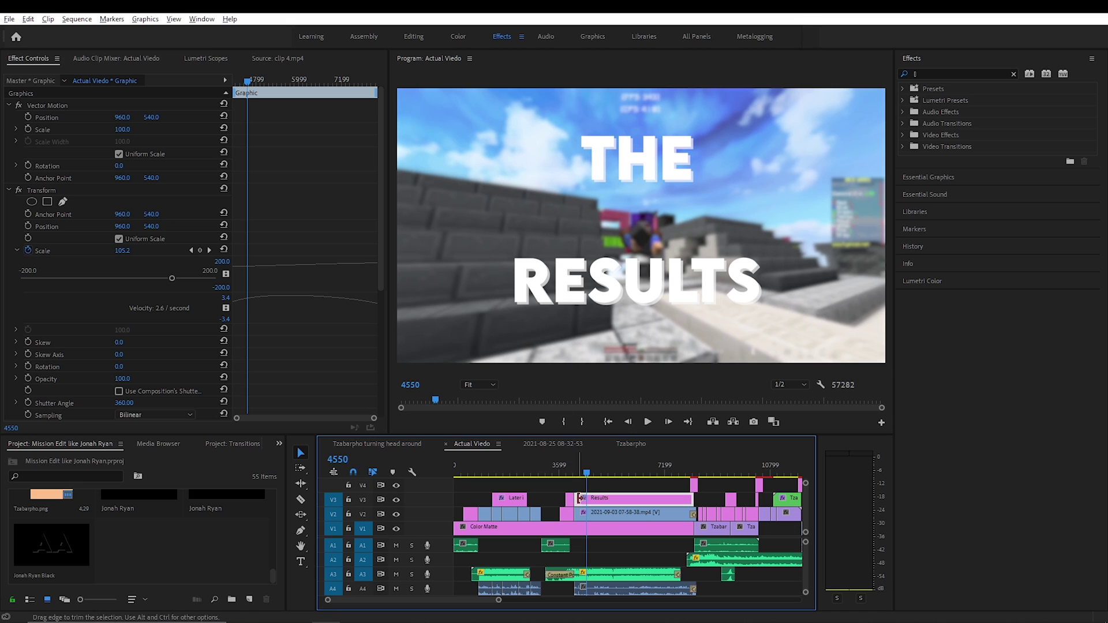
{"action": "scroll", "coordinate": [308, 274], "scroll_direction": "down", "scroll_amount": 5}
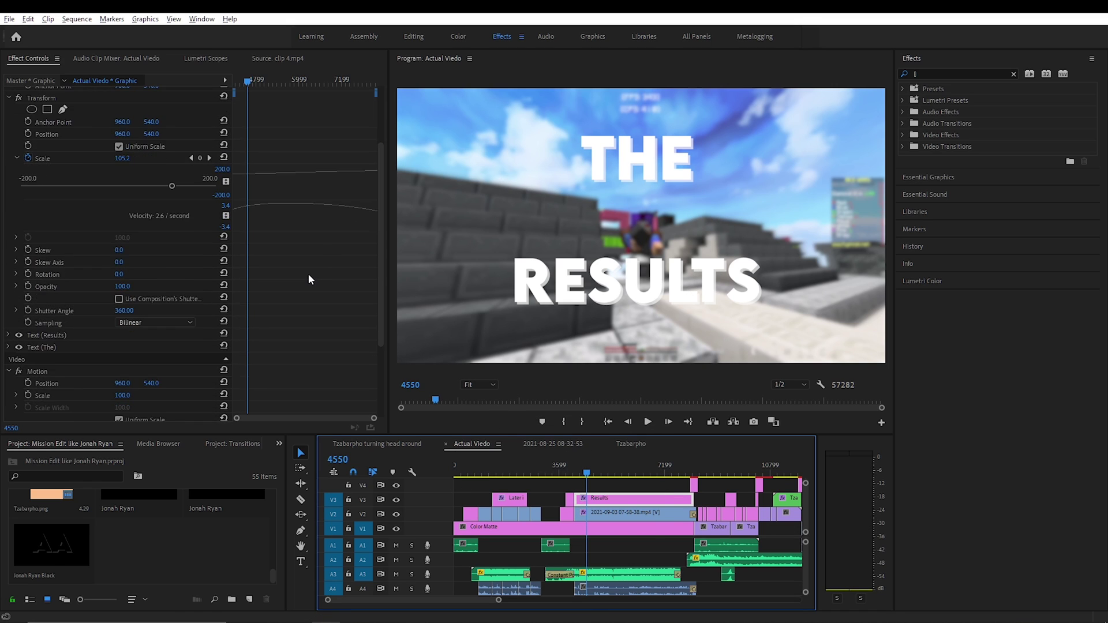
- Examine the Gaussian Blur and Track Matte Key settings of the gameplay clip under the Results title, moving the playhead to frame 4452
{"action": "left_click", "coordinate": [656, 515]}
{"action": "scroll", "coordinate": [316, 367], "scroll_direction": "down", "scroll_amount": 5}
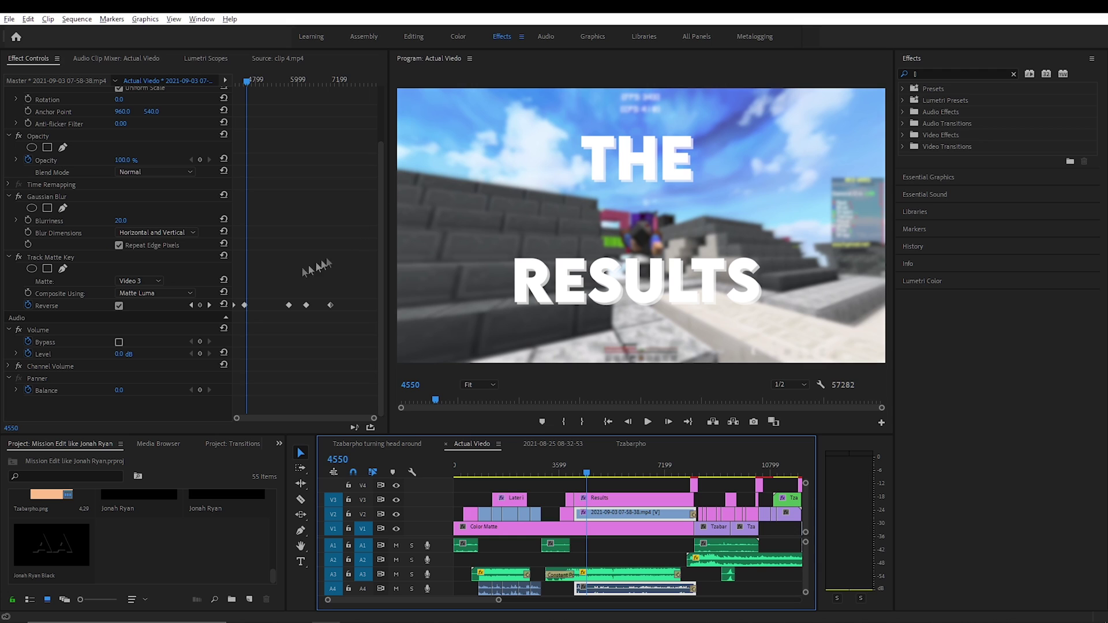
{"action": "left_click_drag", "start_coordinate": [254, 82], "coordinate": [243, 82]}
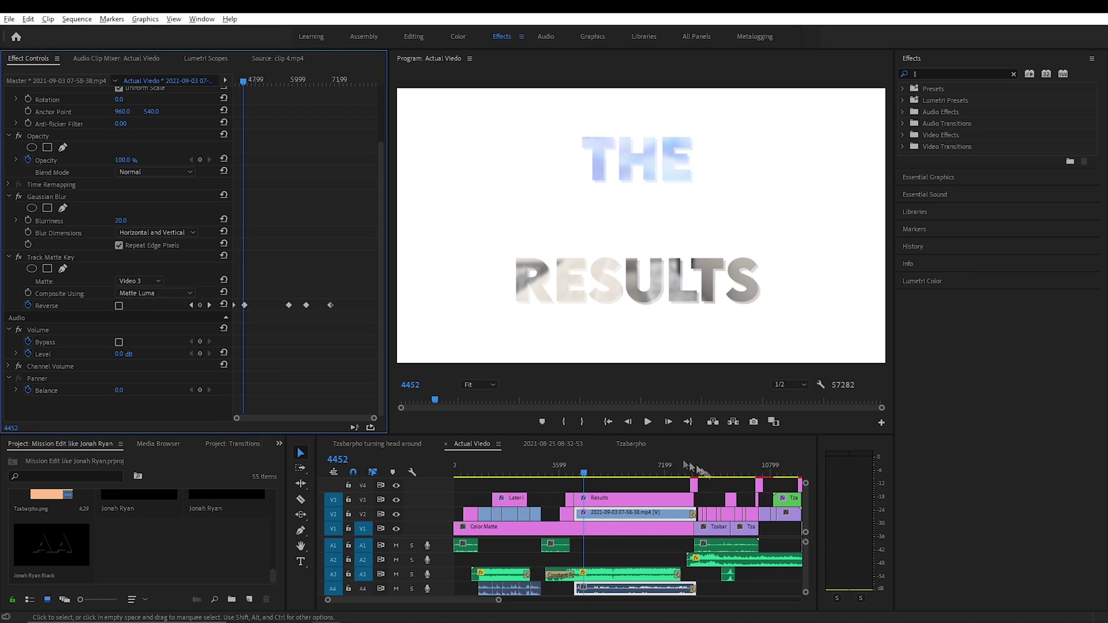
- Try Matte Alpha as the Track Matte Key's Composite Using option and restore Matte Luma
{"action": "left_click", "coordinate": [155, 293]}
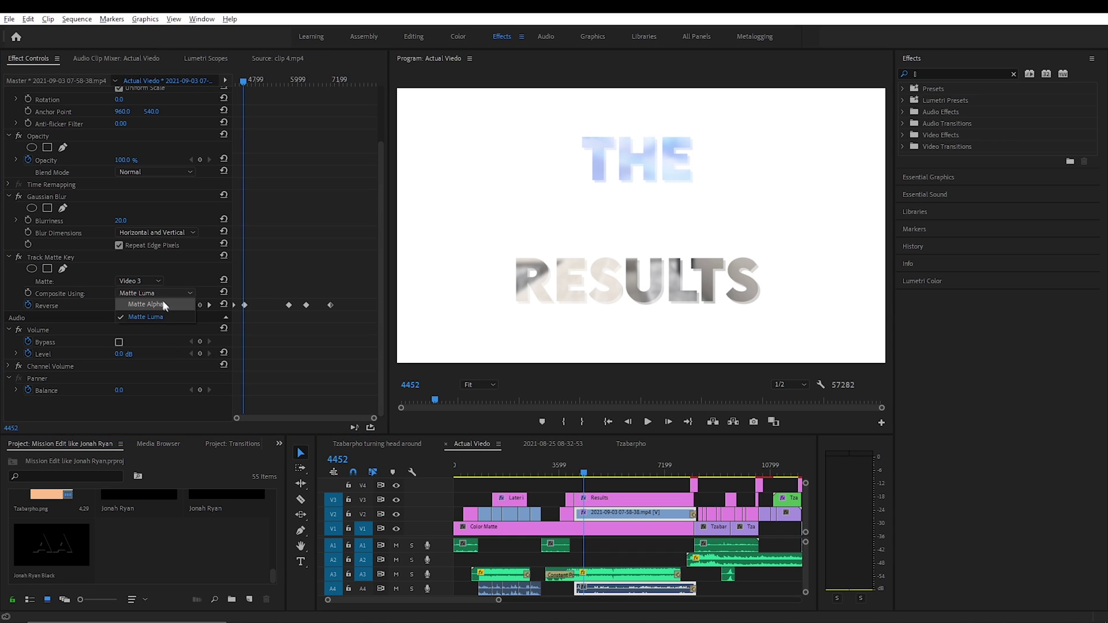
{"action": "left_click", "coordinate": [150, 303]}
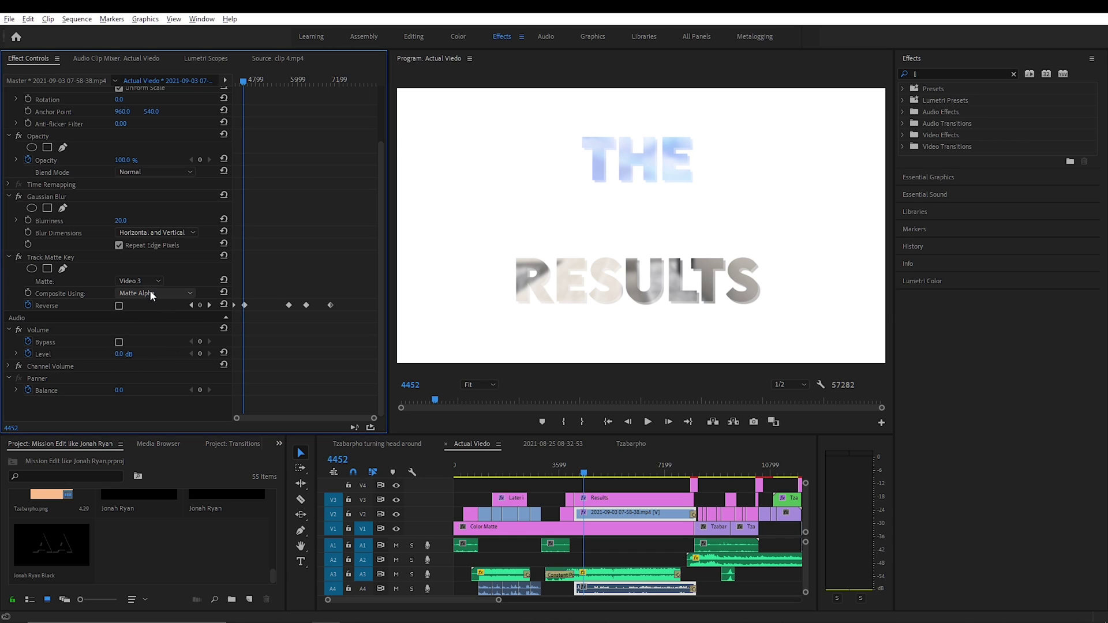
{"action": "left_click", "coordinate": [150, 291]}
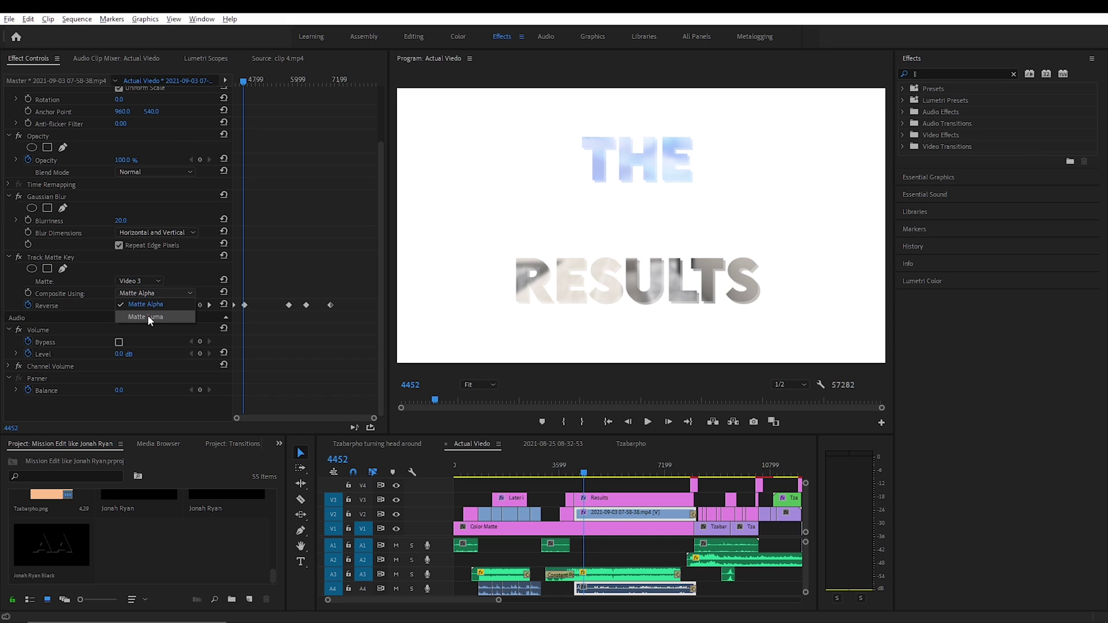
{"action": "left_click", "coordinate": [148, 316]}
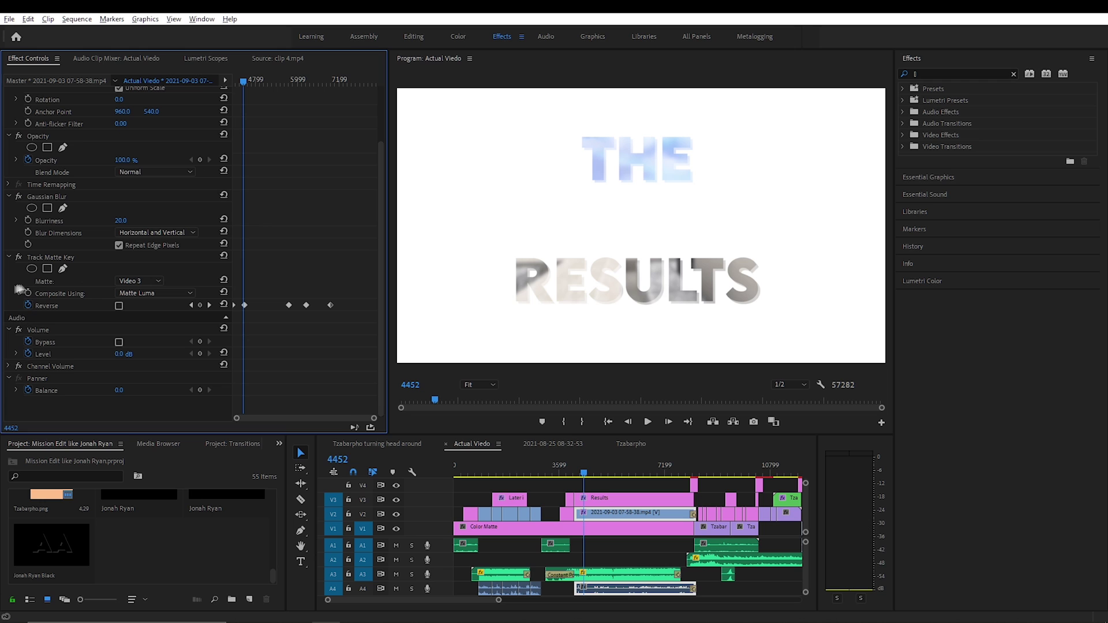
- Play through the Results section and select the V4 adjustment layer at the transition after it
{"action": "mouse_move", "coordinate": [244, 83]}
{"action": "left_mouse_down"}
{"action": "mouse_move", "coordinate": [234, 78]}
{"action": "mouse_move", "coordinate": [247, 89]}
{"action": "mouse_move", "coordinate": [240, 96]}
{"action": "left_mouse_up"}
{"action": "key", "text": "space"}
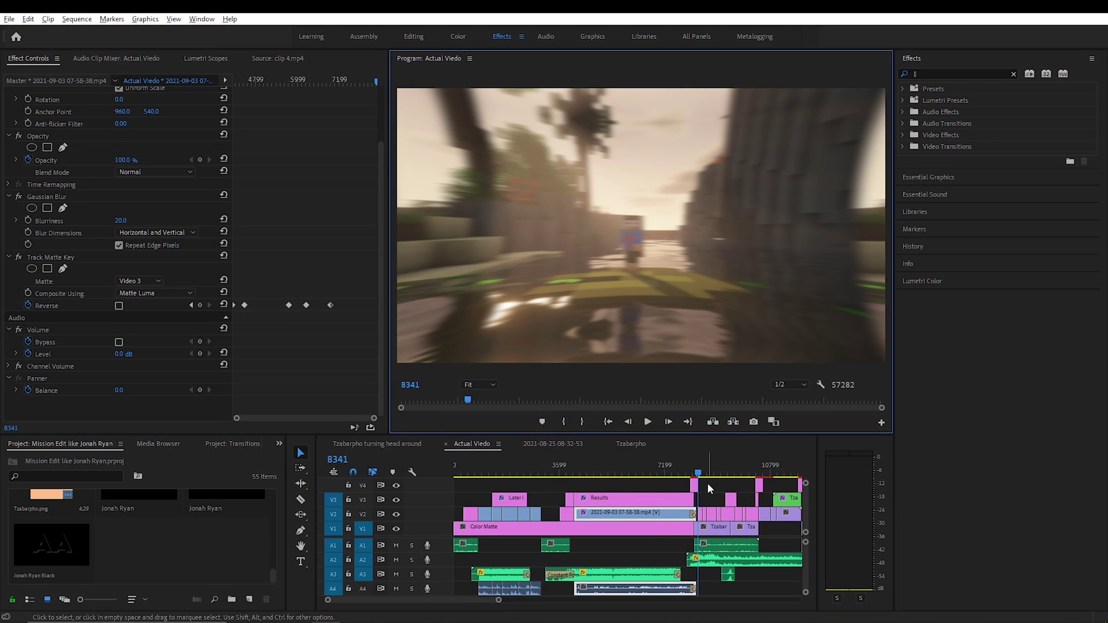
{"action": "left_click", "coordinate": [709, 499]}
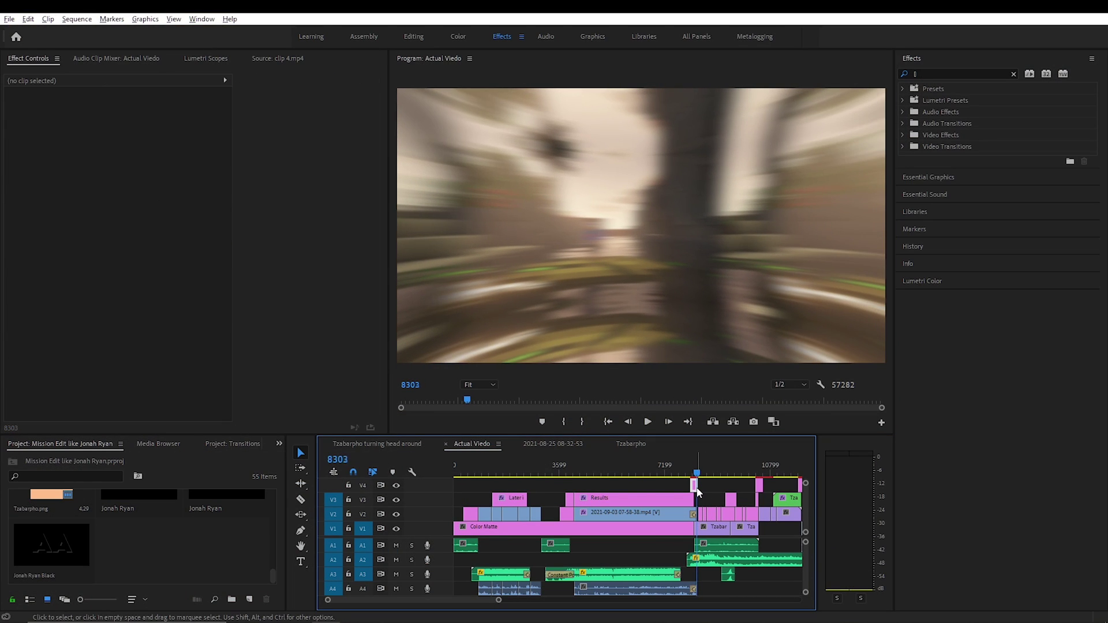
{"action": "left_click", "coordinate": [694, 484]}
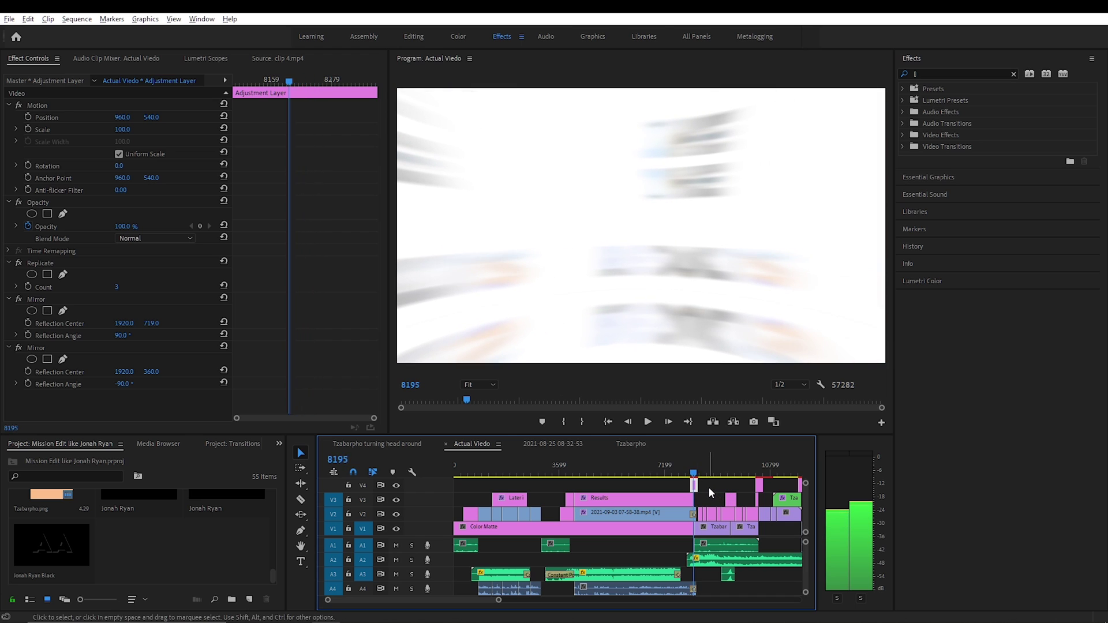
- Step through the transition frame by frame to examine the adjustment layer's Replicate and Mirror effects
{"action": "left_click_drag", "start_coordinate": [697, 467], "coordinate": [695, 464]}
{"action": "key", "text": "Left"}
{"action": "key", "text": "Left"}
{"action": "key", "text": "Left"}
{"action": "key", "text": "Left"}
{"action": "key", "text": "Left"}
{"action": "key", "text": "Left"}
{"action": "key", "text": "Left"}
{"action": "key", "text": "Left"}
{"action": "key", "text": "Left"}
{"action": "key", "text": "Left"}
{"action": "key", "text": "Left"}
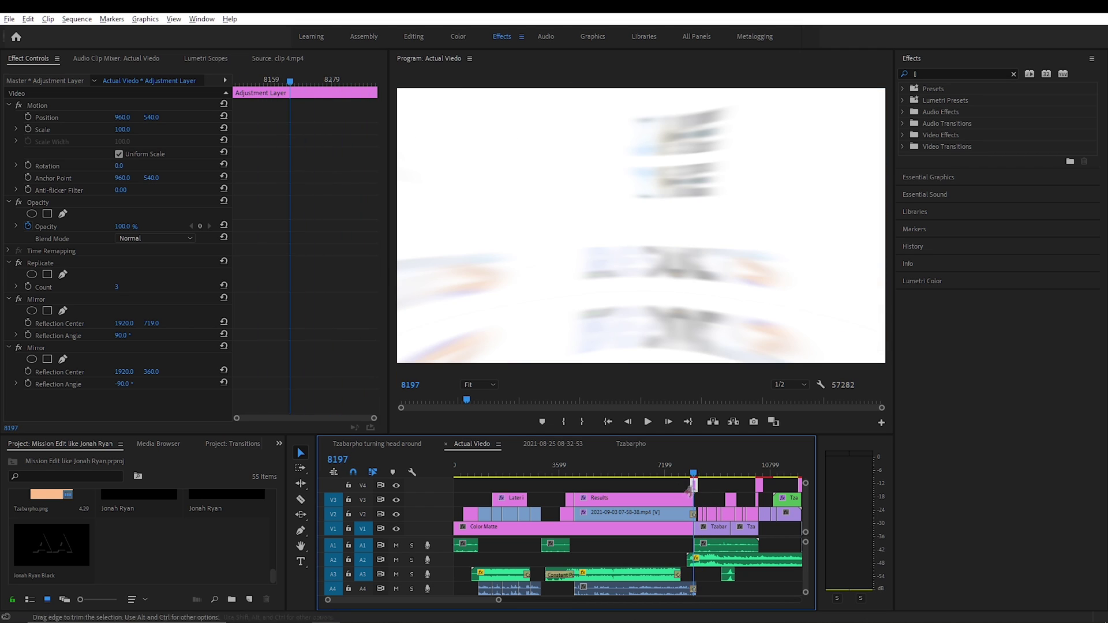
{"action": "key", "text": "Right"}
{"action": "key", "text": "Right"}
{"action": "key", "text": "Right"}
{"action": "key", "text": "Right"}
{"action": "key", "text": "Right"}
{"action": "key", "text": "Right"}
{"action": "key", "text": "Right"}
{"action": "key", "text": "Right"}
{"action": "key", "text": "Right"}
{"action": "key", "text": "Right"}
{"action": "key", "text": "Right"}
{"action": "key", "text": "Right"}
{"action": "key", "text": "Right"}
{"action": "key", "text": "Right"}
{"action": "key", "text": "Right"}
{"action": "key", "text": "Right"}
{"action": "key", "text": "Right"}
{"action": "key", "text": "Right"}
{"action": "key", "text": "Right"}
{"action": "key", "text": "Right"}
{"action": "key", "text": "Right"}
{"action": "key", "text": "Right"}
{"action": "key", "text": "Right"}
{"action": "key", "text": "Right"}
{"action": "key", "text": "Right"}
{"action": "key", "text": "Right"}
{"action": "key", "text": "Right"}
{"action": "key", "text": "Right"}
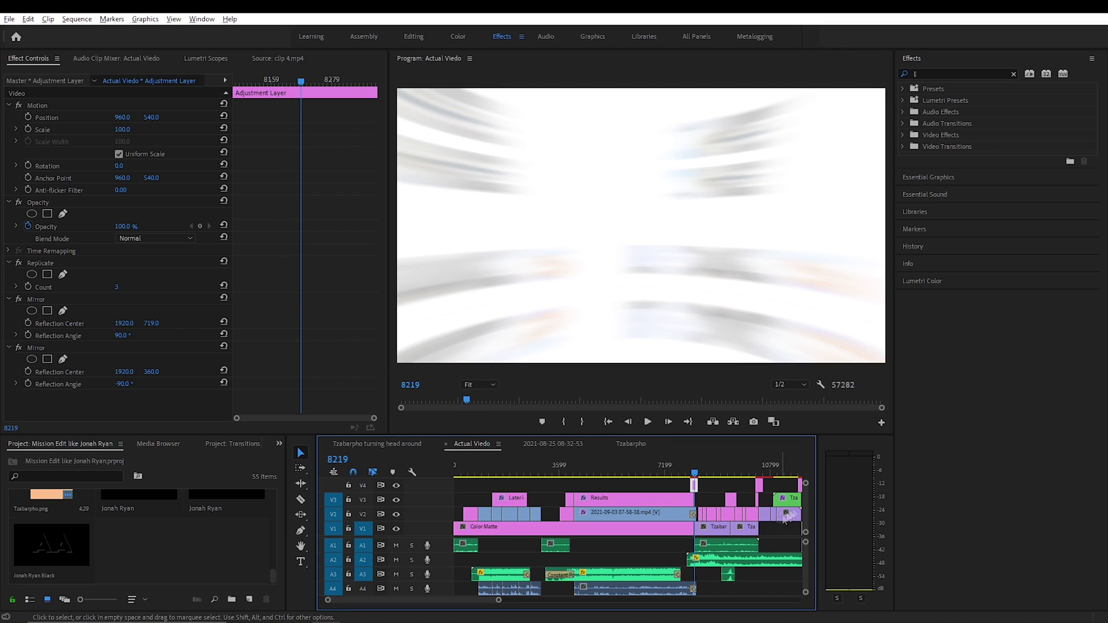
- Reveal the video tracks above V4 and examine the adjustment layers stacked at the transition
{"action": "left_click_drag", "start_coordinate": [807, 490], "coordinate": [806, 485]}
{"action": "left_click", "coordinate": [722, 506]}
{"action": "left_click", "coordinate": [694, 523]}
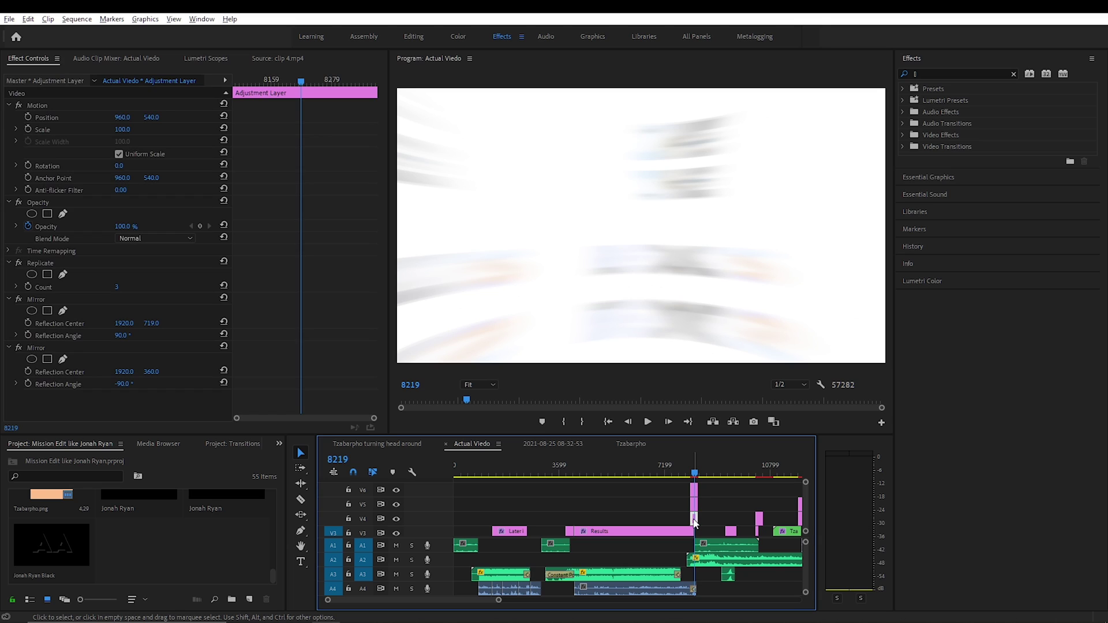
- Move the playhead to frame 8159 and hide video tracks V5 and V6 to isolate the V4 adjustment layer's effect
{"action": "left_click", "coordinate": [693, 467]}
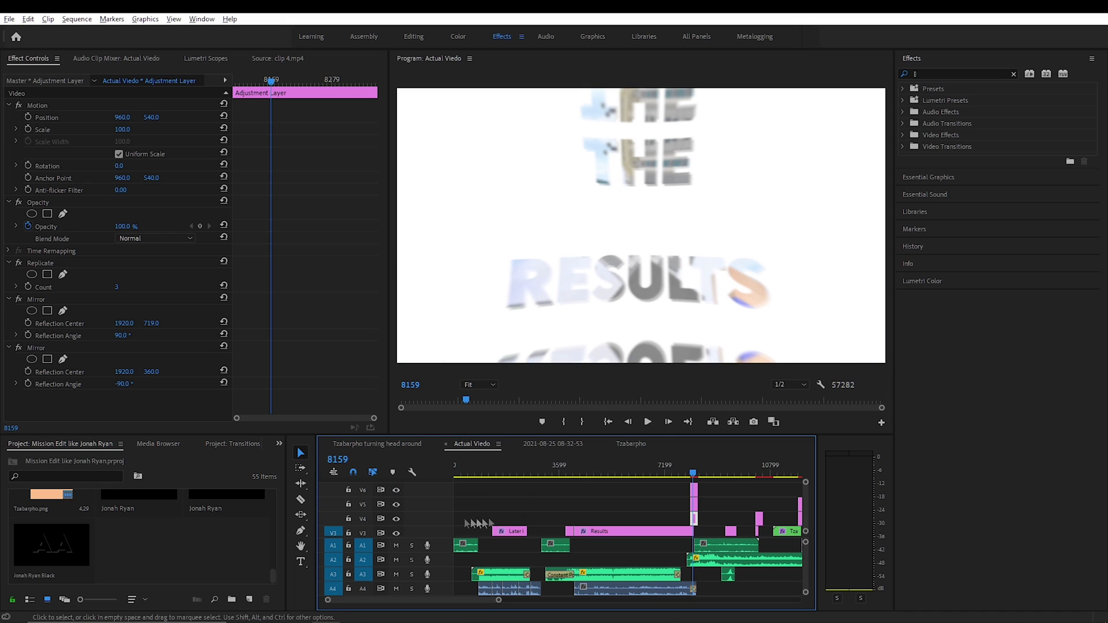
{"action": "left_click", "coordinate": [396, 504]}
{"action": "left_click", "coordinate": [396, 490]}
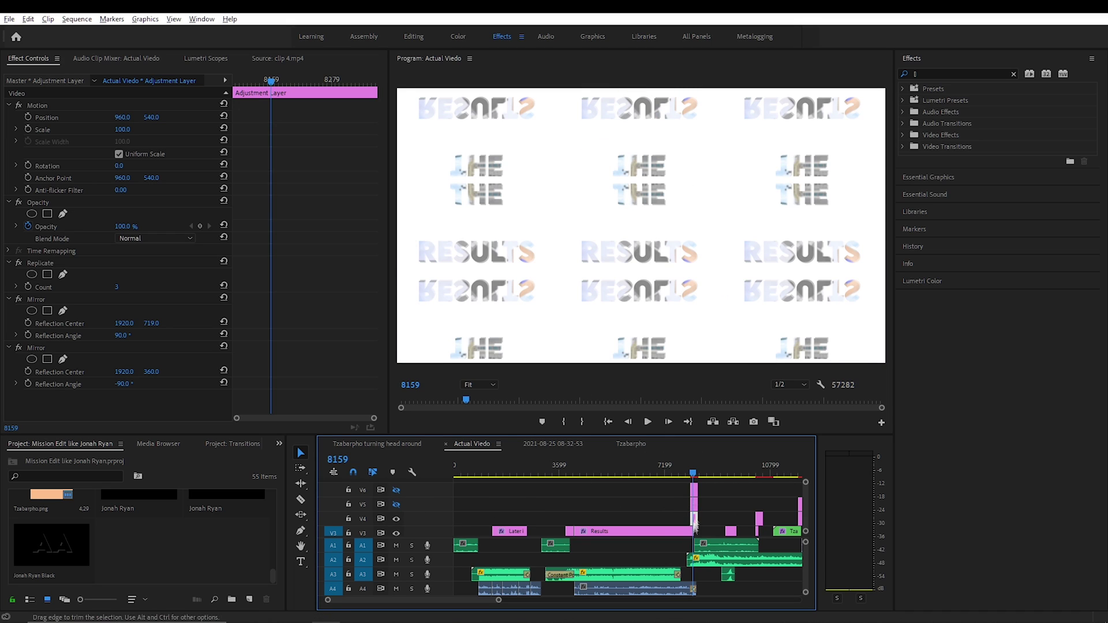
{"action": "left_click", "coordinate": [636, 507]}
{"action": "scroll", "coordinate": [809, 516], "scroll_direction": "down", "scroll_amount": 2}
{"action": "scroll", "coordinate": [809, 516], "scroll_direction": "up", "scroll_amount": 2}
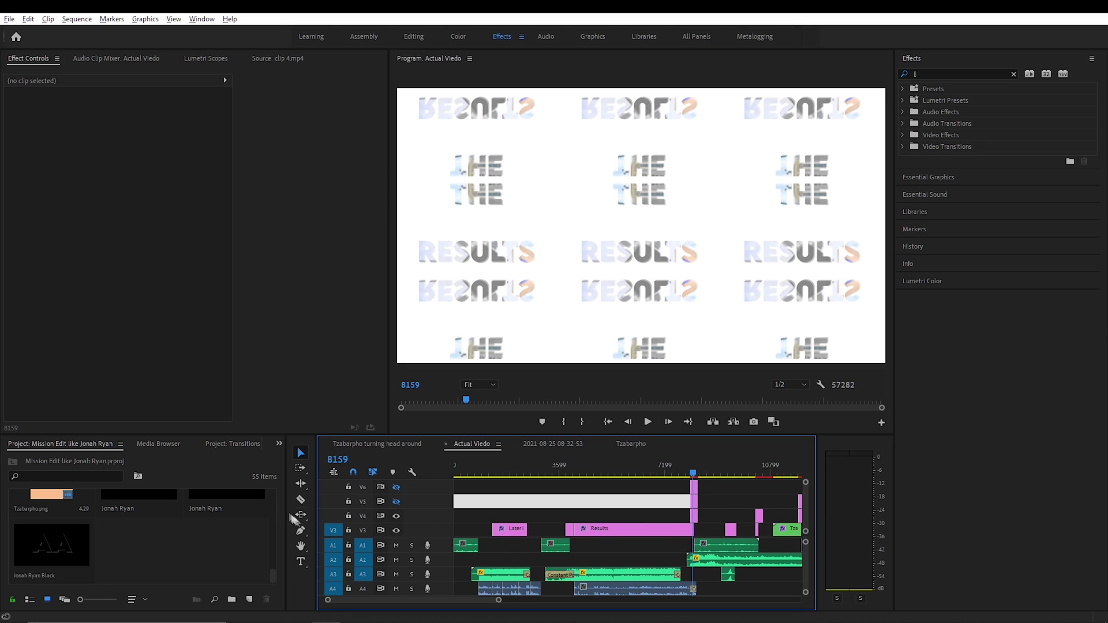
- Check the option for creating a new adjustment layer and examine the Replicate count on the V4 adjustment layer
{"action": "left_click", "coordinate": [251, 597]}
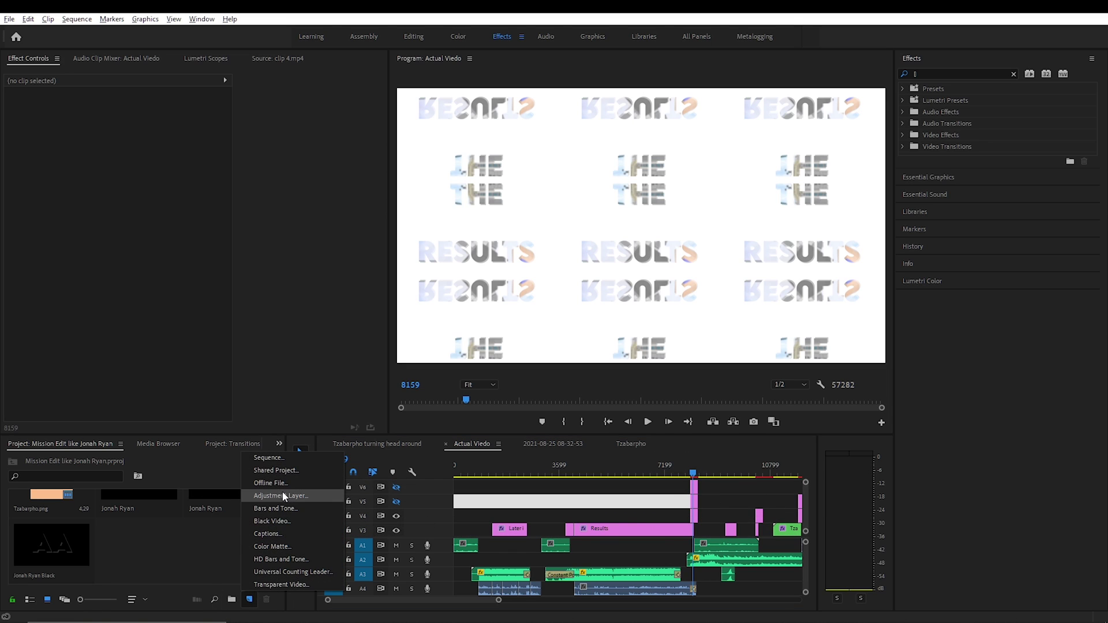
{"action": "left_click", "coordinate": [734, 503]}
{"action": "left_click", "coordinate": [694, 515]}
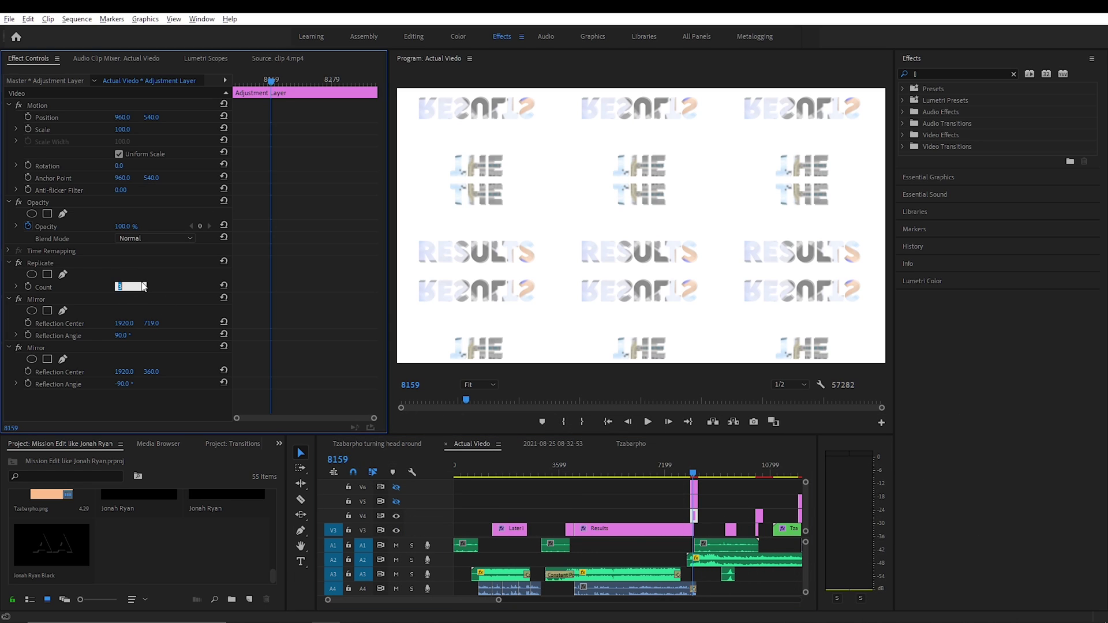
{"action": "left_click", "coordinate": [130, 300]}
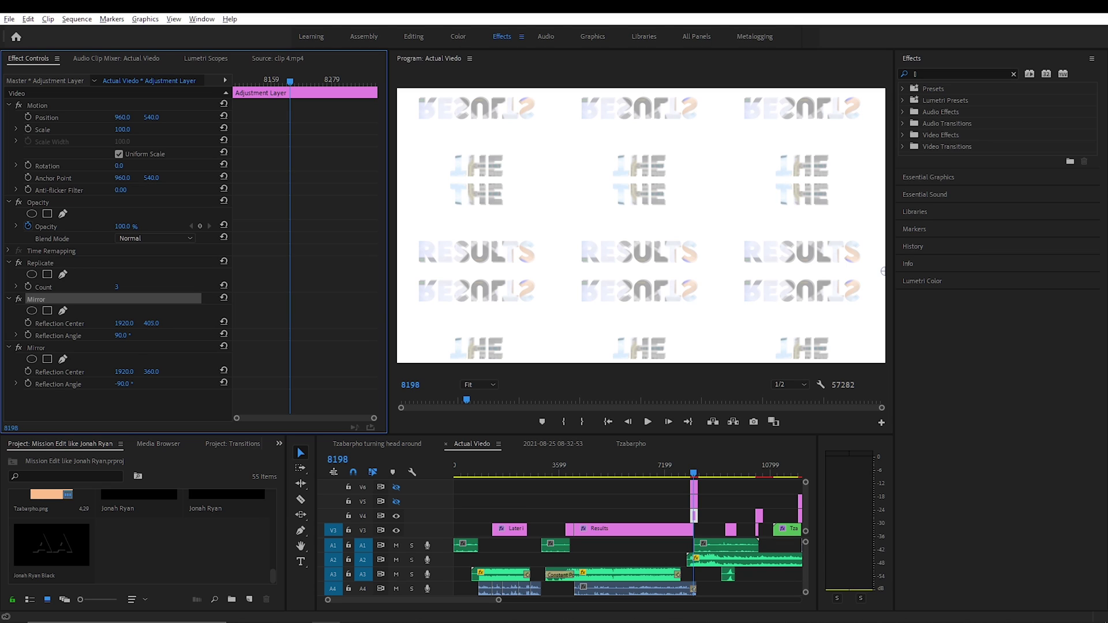
- Try a different vertical Reflection Center on the first Mirror effect, restore it to 719.0, and save the project
{"action": "left_click_drag", "start_coordinate": [156, 325], "coordinate": [235, 317]}
{"action": "key", "text": "ctrl+s"}
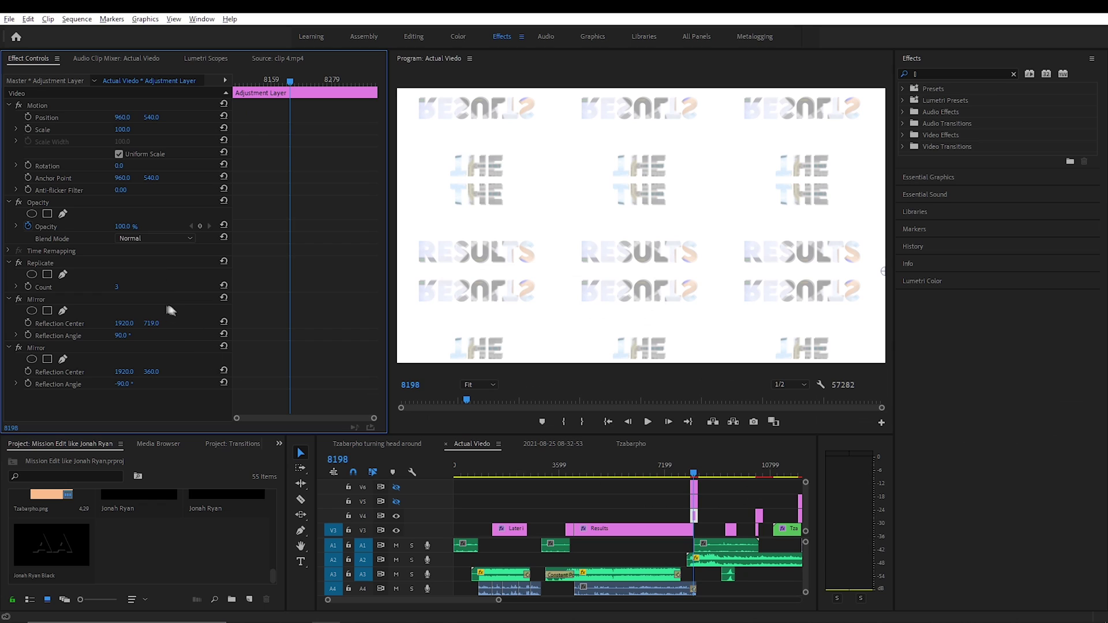
{"action": "left_click", "coordinate": [105, 302]}
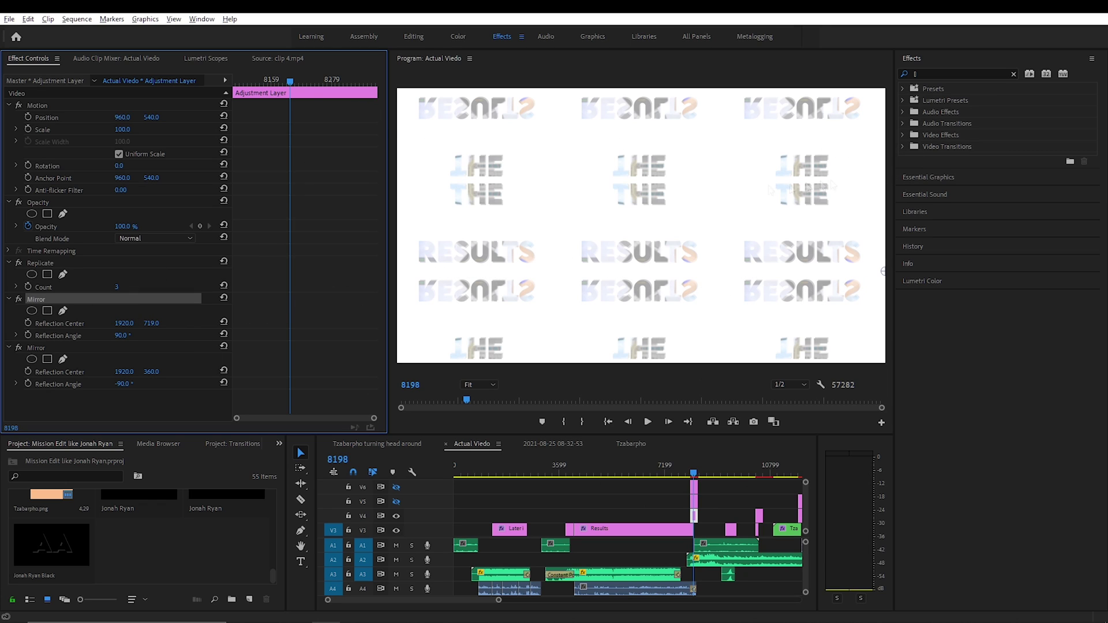
{"action": "key", "text": "ctrl+s"}
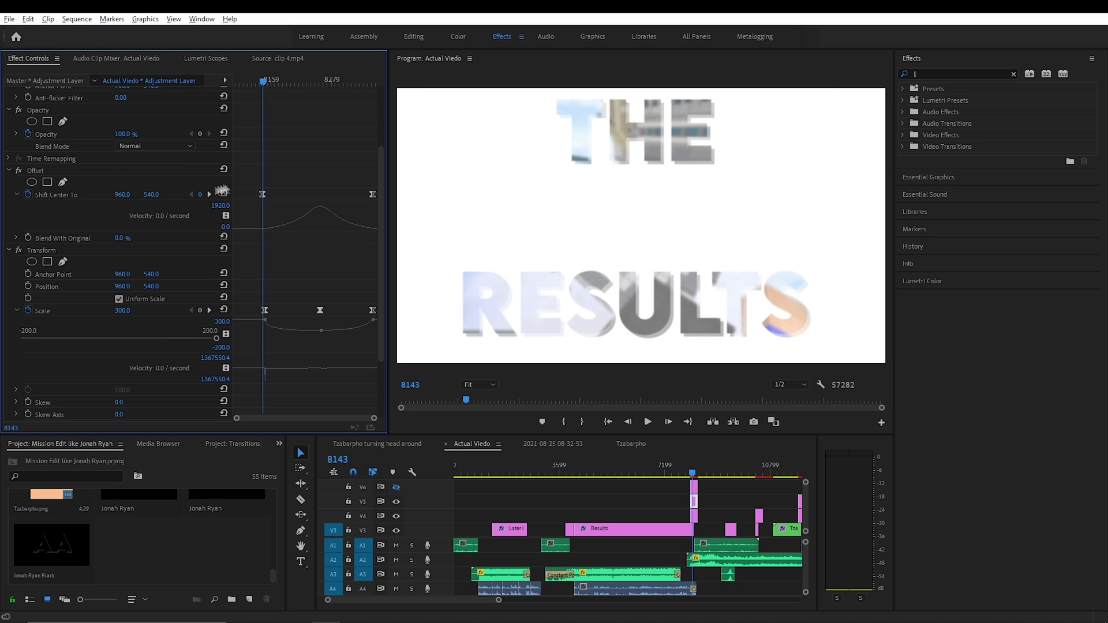
- Step through the Offset Shift Center To and Transform Scale keyframes of the V5 adjustment layer
{"action": "left_click", "coordinate": [206, 196]}
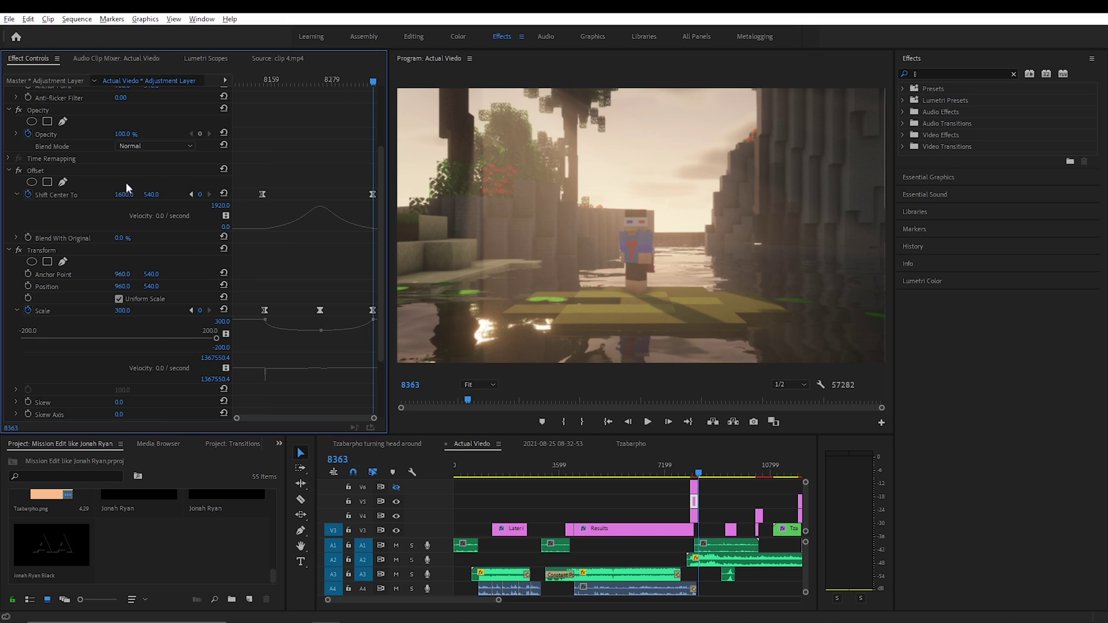
{"action": "left_click_drag", "start_coordinate": [361, 94], "coordinate": [258, 98]}
{"action": "left_click", "coordinate": [208, 309]}
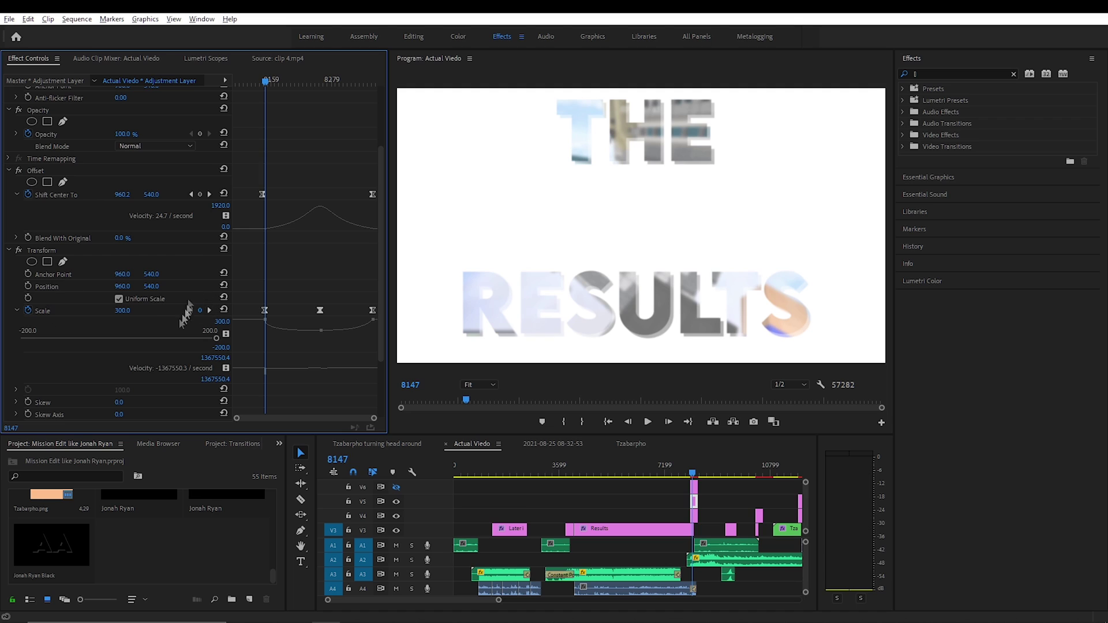
{"action": "left_click", "coordinate": [209, 310]}
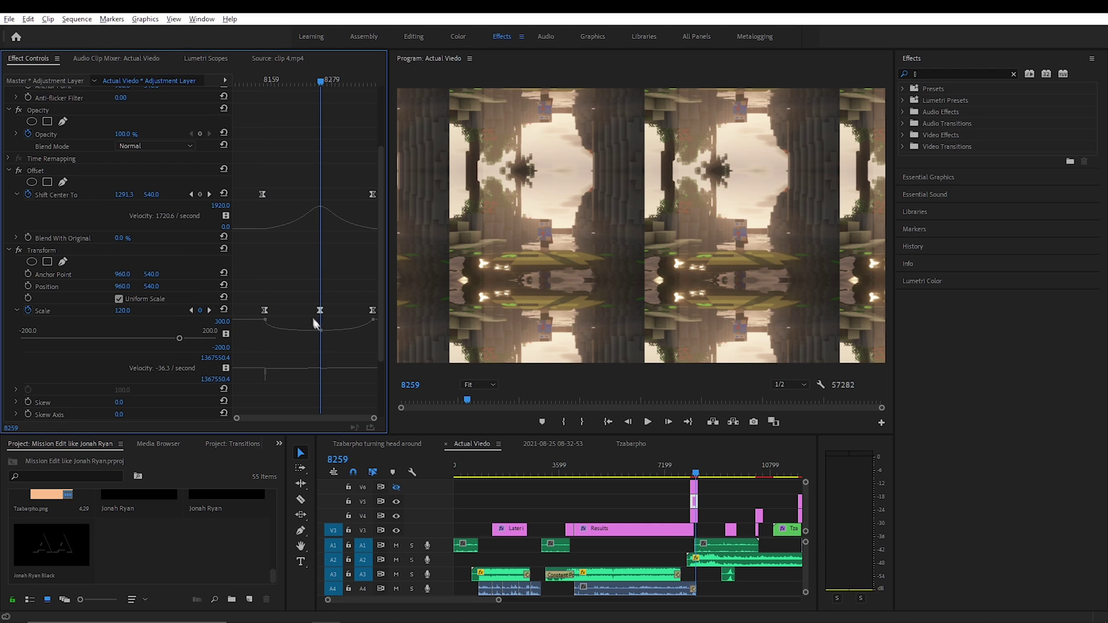
{"action": "left_click", "coordinate": [209, 310]}
{"action": "scroll", "coordinate": [285, 298], "scroll_direction": "down", "scroll_amount": 2}
{"action": "scroll", "coordinate": [285, 294], "scroll_direction": "up", "scroll_amount": 2}
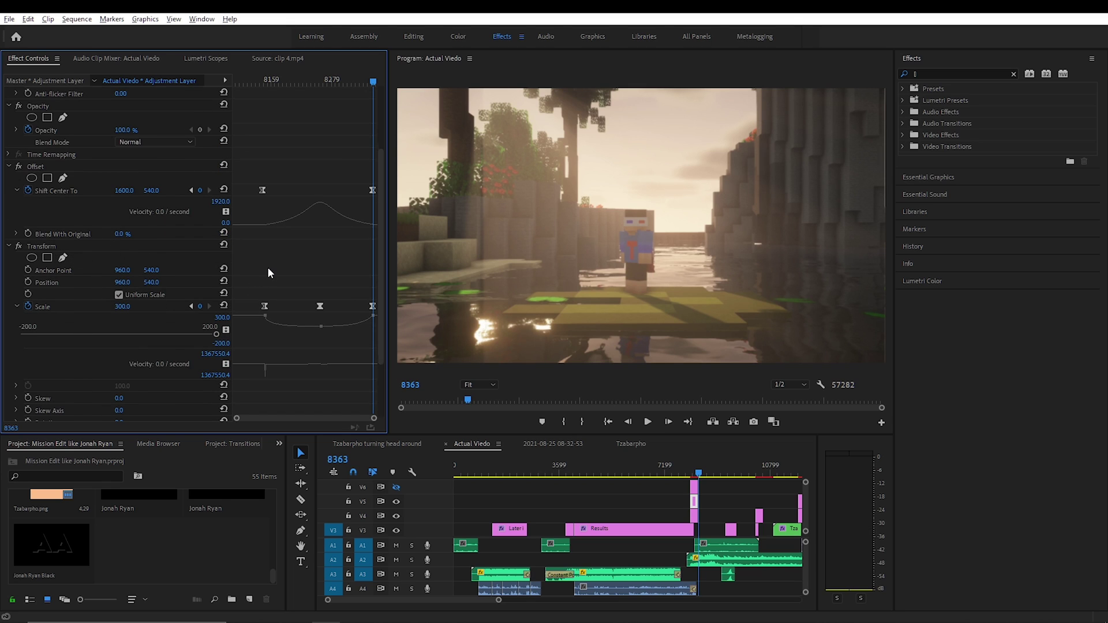
- Examine the composition shutter option and Shutter Angle of the V5 layer's Transform effect, and scrub back through the transition
{"action": "scroll", "coordinate": [289, 259], "scroll_direction": "down", "scroll_amount": 3}
{"action": "scroll", "coordinate": [322, 251], "scroll_direction": "down", "scroll_amount": 1}
{"action": "left_click", "coordinate": [136, 367]}
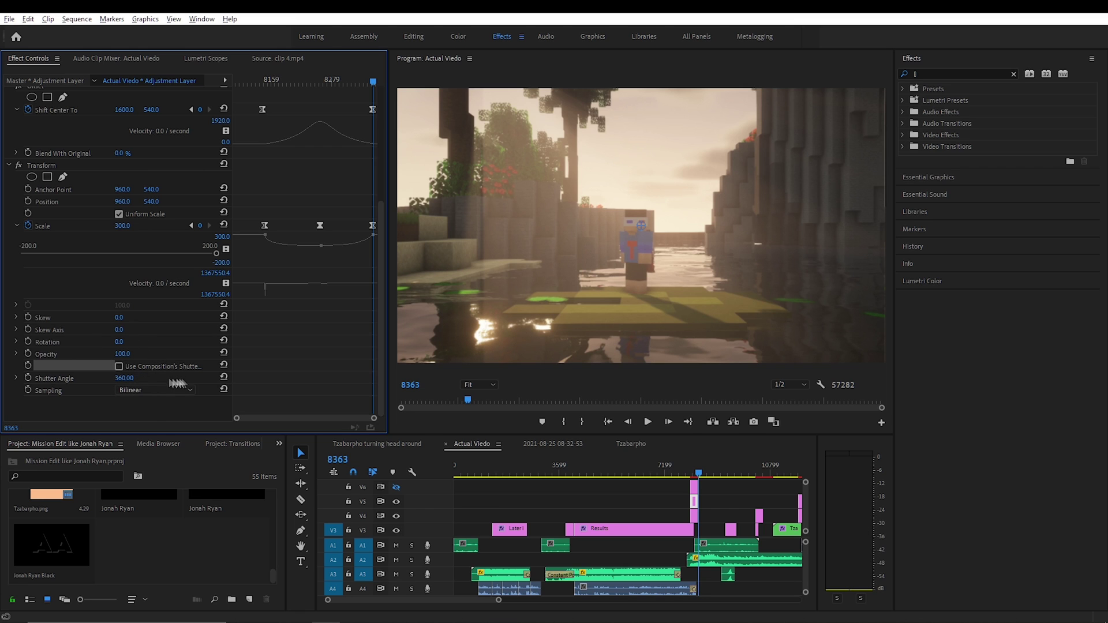
{"action": "left_click_drag", "start_coordinate": [344, 82], "coordinate": [310, 79]}
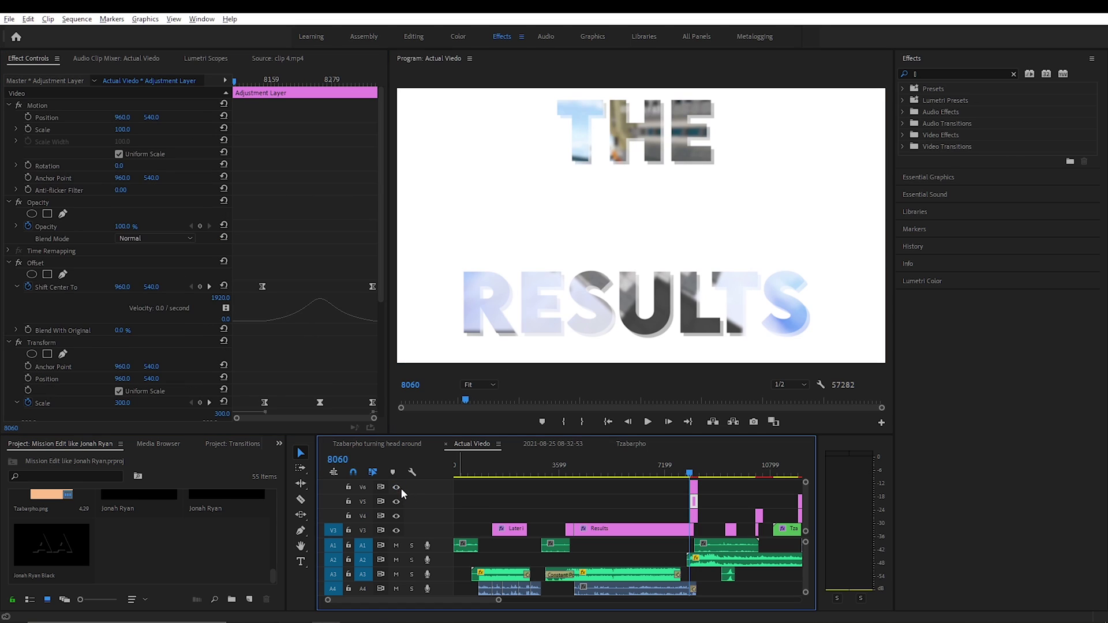
- Select the V6 adjustment layer at the transition, save the project, and examine its Directional Blur and Lens Distortion effects
{"action": "left_click_drag", "start_coordinate": [688, 471], "coordinate": [695, 474]}
{"action": "left_click", "coordinate": [696, 484]}
{"action": "key", "text": "ctrl+s"}
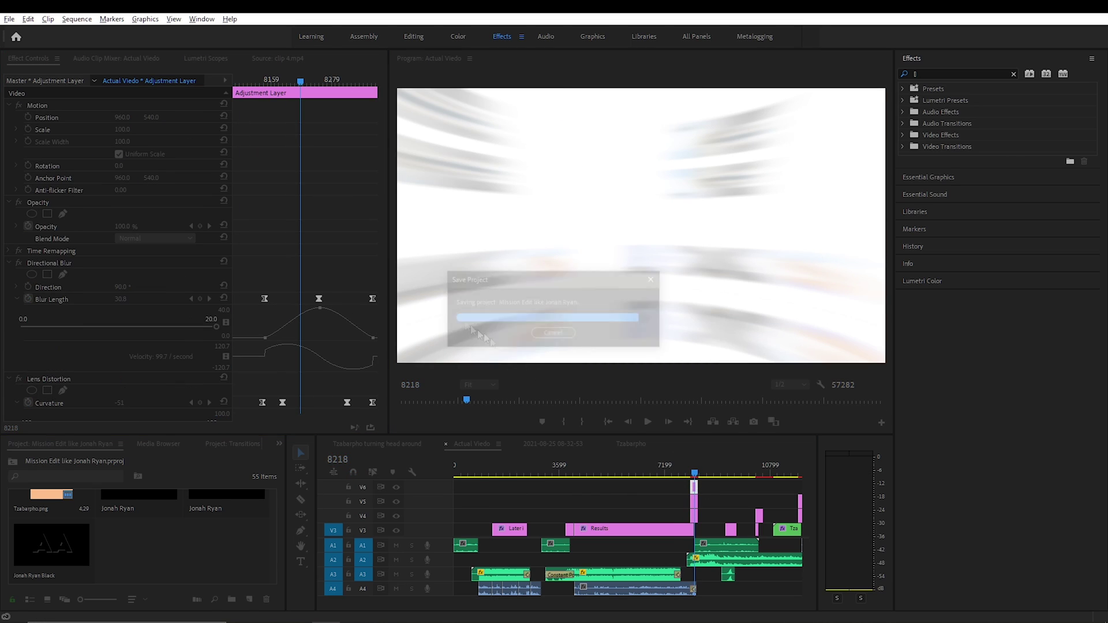
{"action": "scroll", "coordinate": [311, 314], "scroll_direction": "down", "scroll_amount": 2}
{"action": "scroll", "coordinate": [319, 351], "scroll_direction": "up", "scroll_amount": 7}
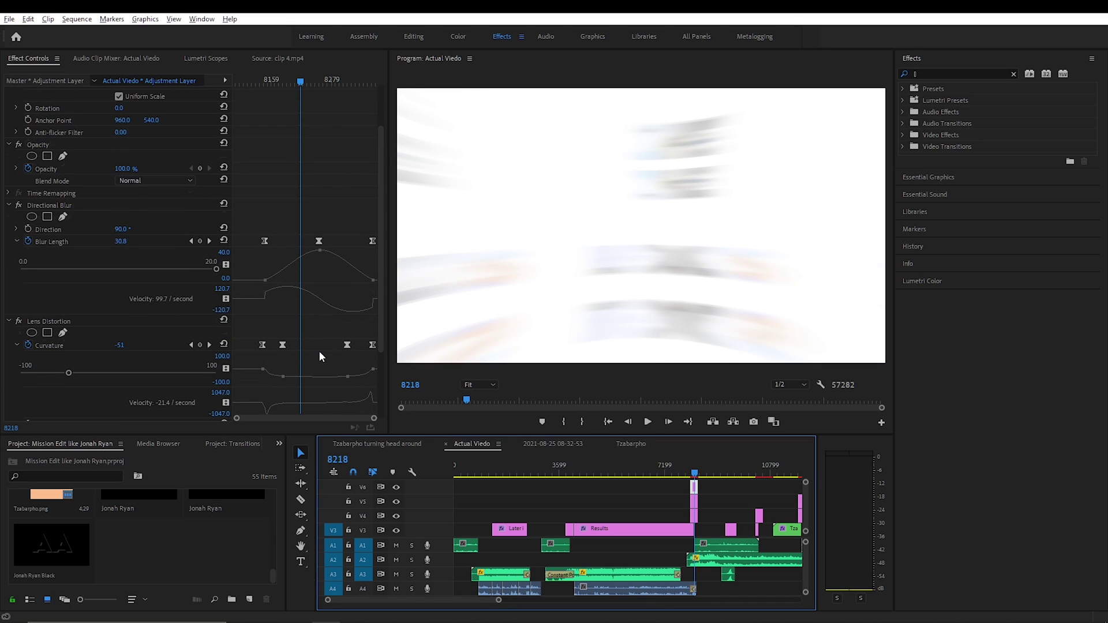
{"action": "scroll", "coordinate": [289, 271], "scroll_direction": "down", "scroll_amount": 8}
{"action": "scroll", "coordinate": [289, 269], "scroll_direction": "down", "scroll_amount": 1}
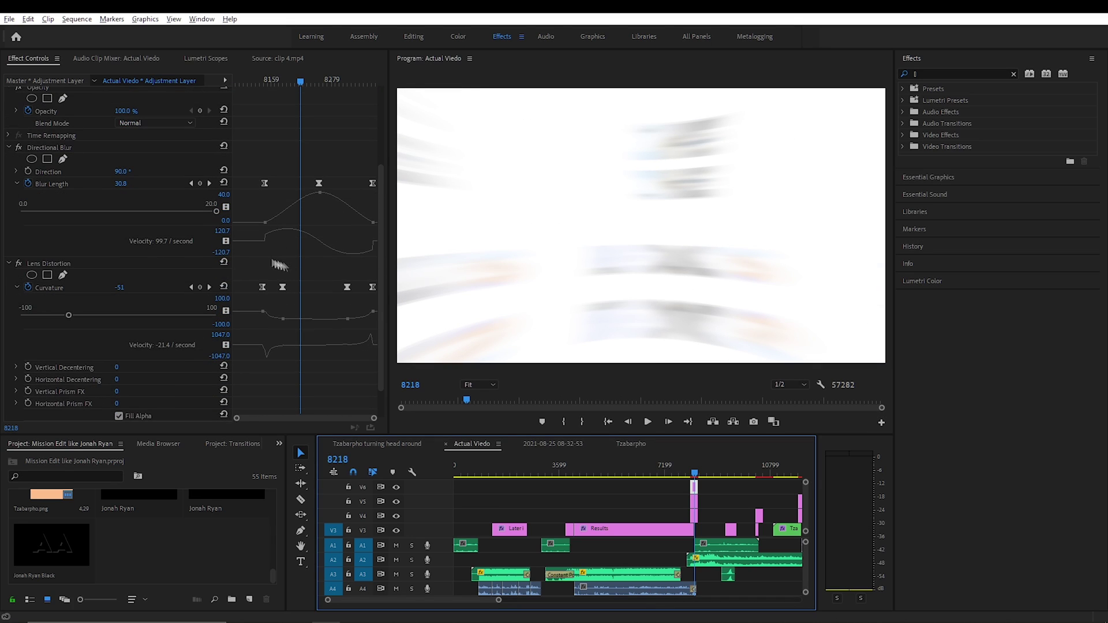
- Step through the Directional Blur effect's Blur Length keyframes on the V6 adjustment layer
{"action": "left_click_drag", "start_coordinate": [264, 81], "coordinate": [259, 82]}
{"action": "left_click", "coordinate": [209, 185]}
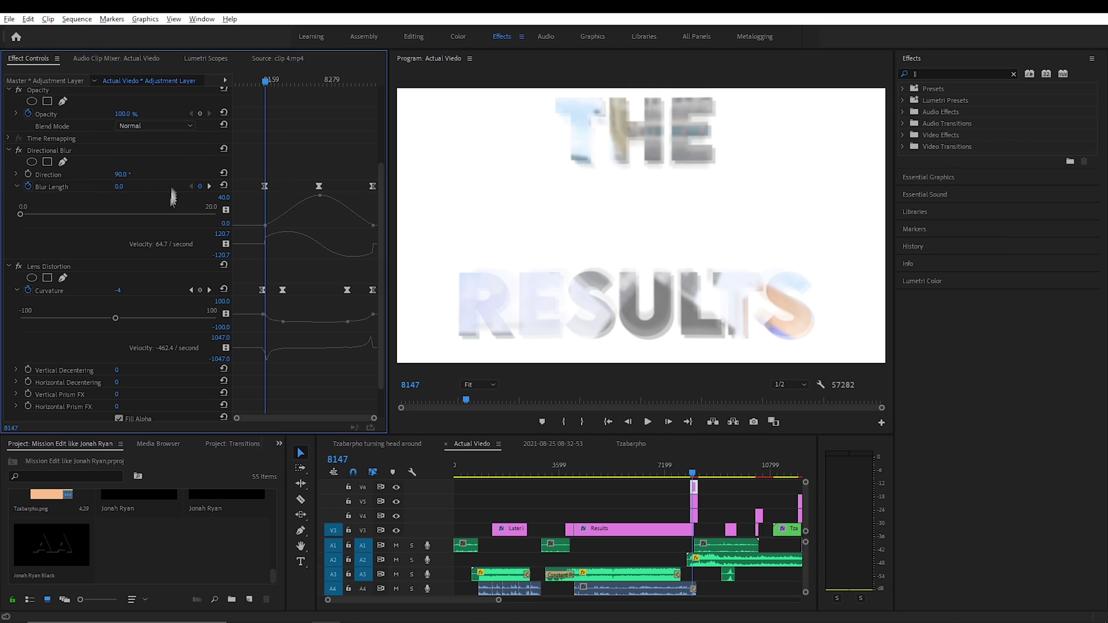
{"action": "left_click", "coordinate": [210, 185]}
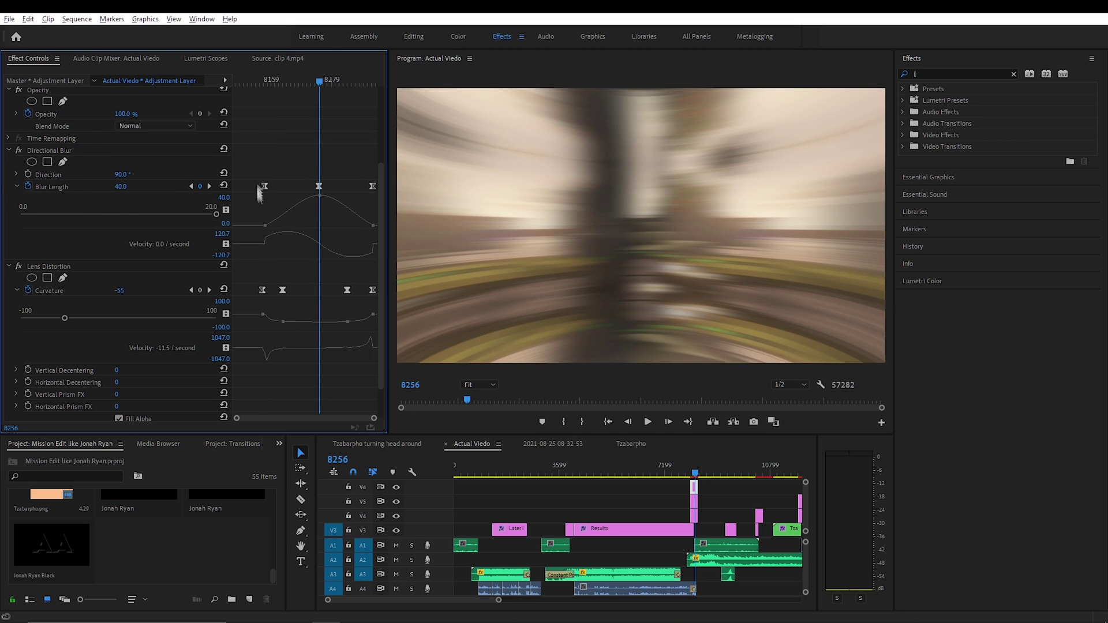
{"action": "left_click", "coordinate": [210, 186]}
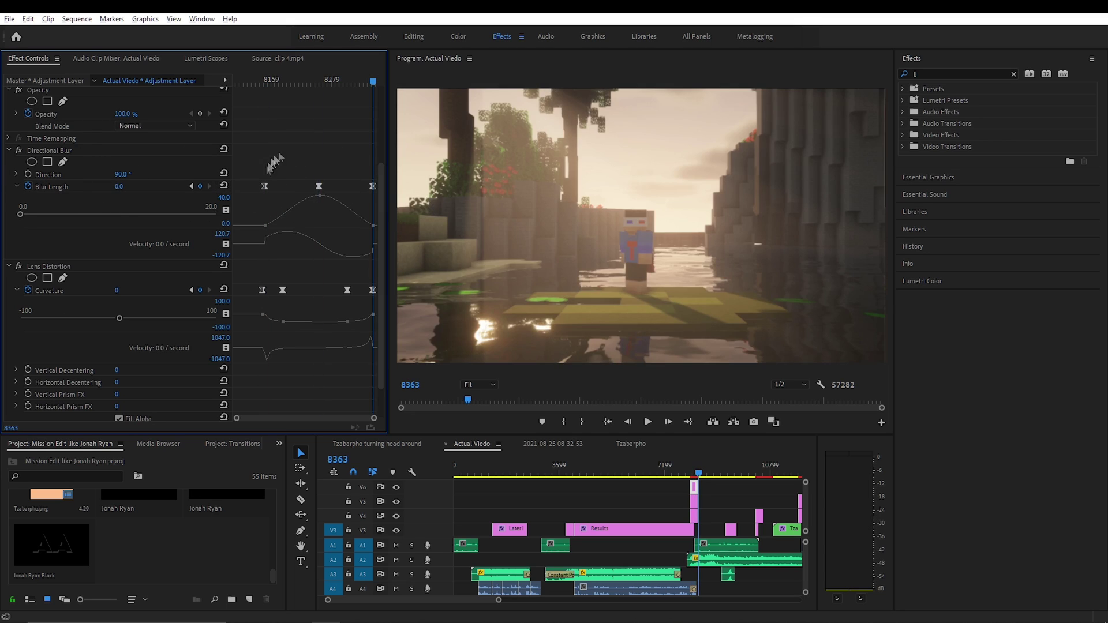
{"action": "left_click", "coordinate": [190, 185]}
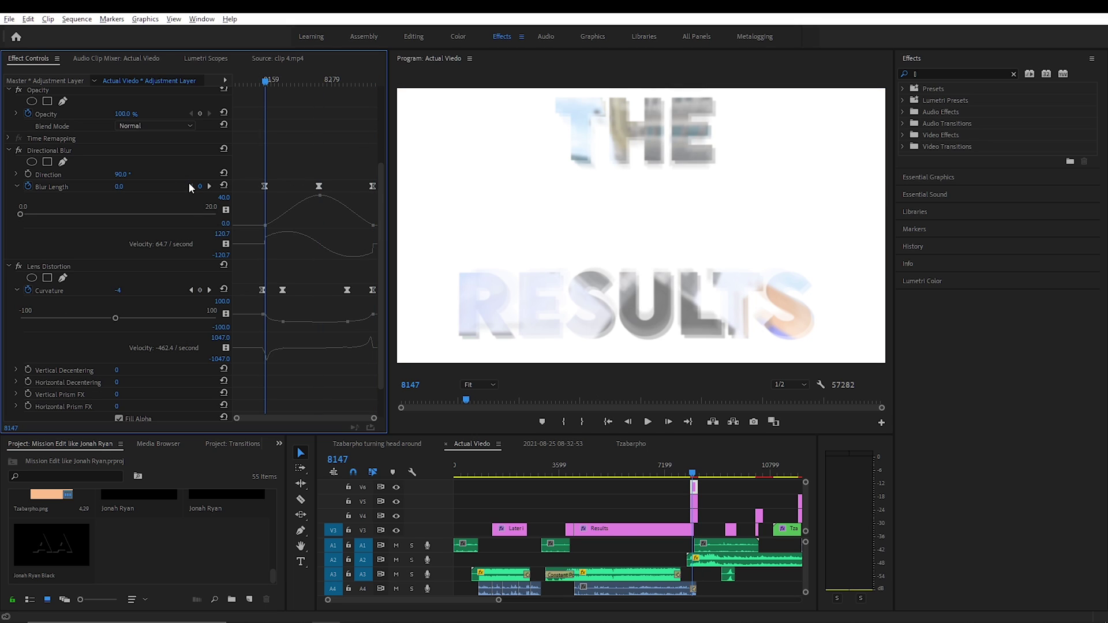
- Step through the Lens Distortion effect's Curvature keyframes from the start to the end of the V6 adjustment layer
{"action": "left_click", "coordinate": [192, 290]}
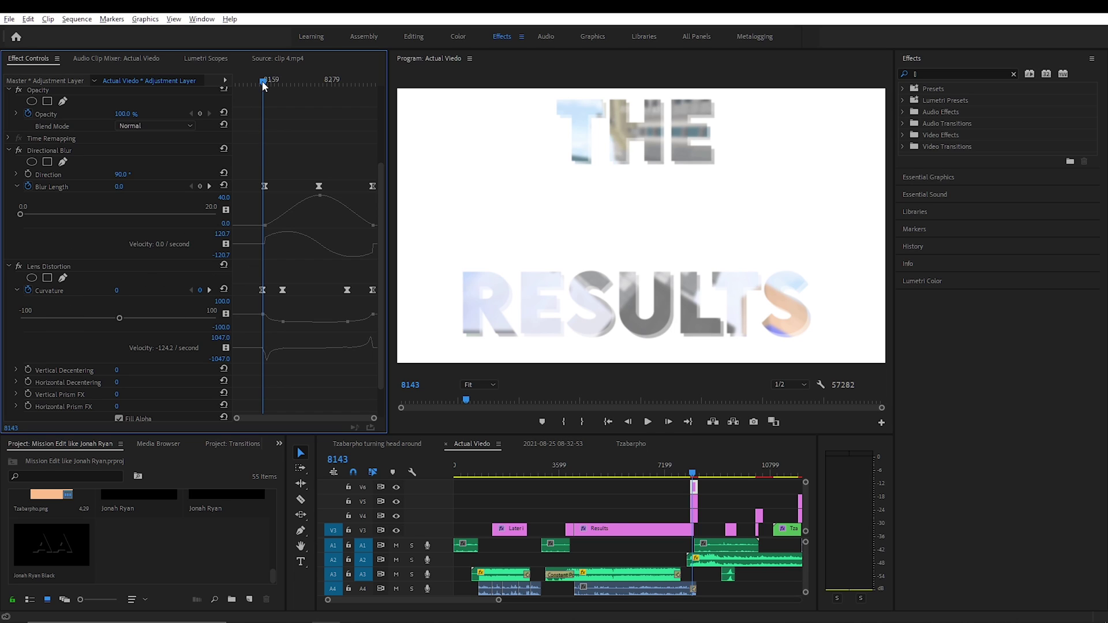
{"action": "left_click_drag", "start_coordinate": [261, 75], "coordinate": [257, 104]}
{"action": "left_click", "coordinate": [210, 289]}
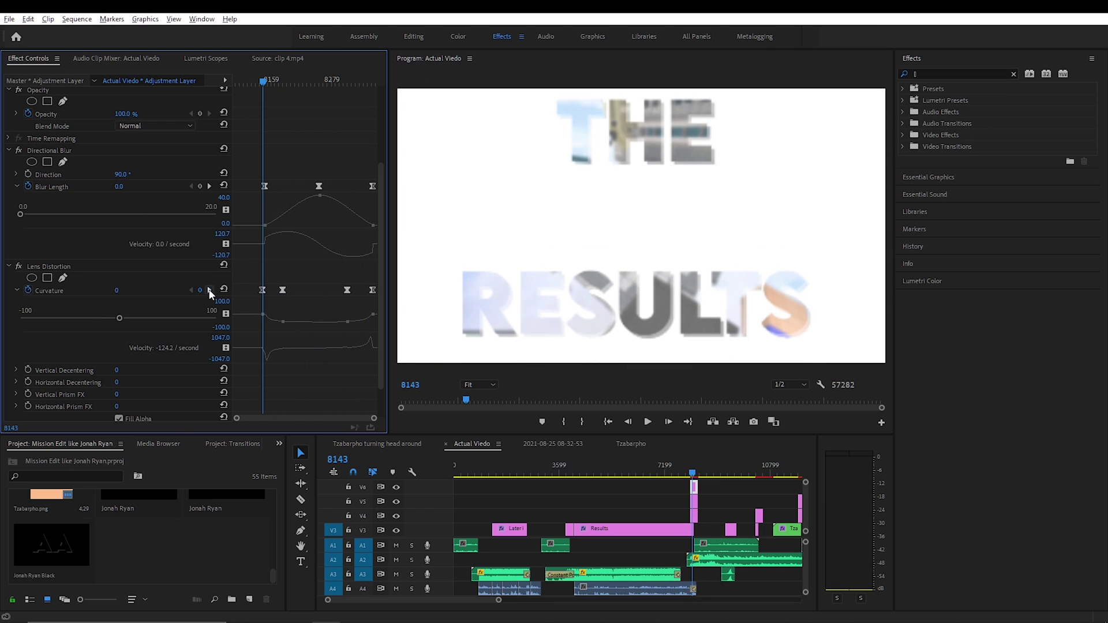
{"action": "left_click", "coordinate": [210, 289]}
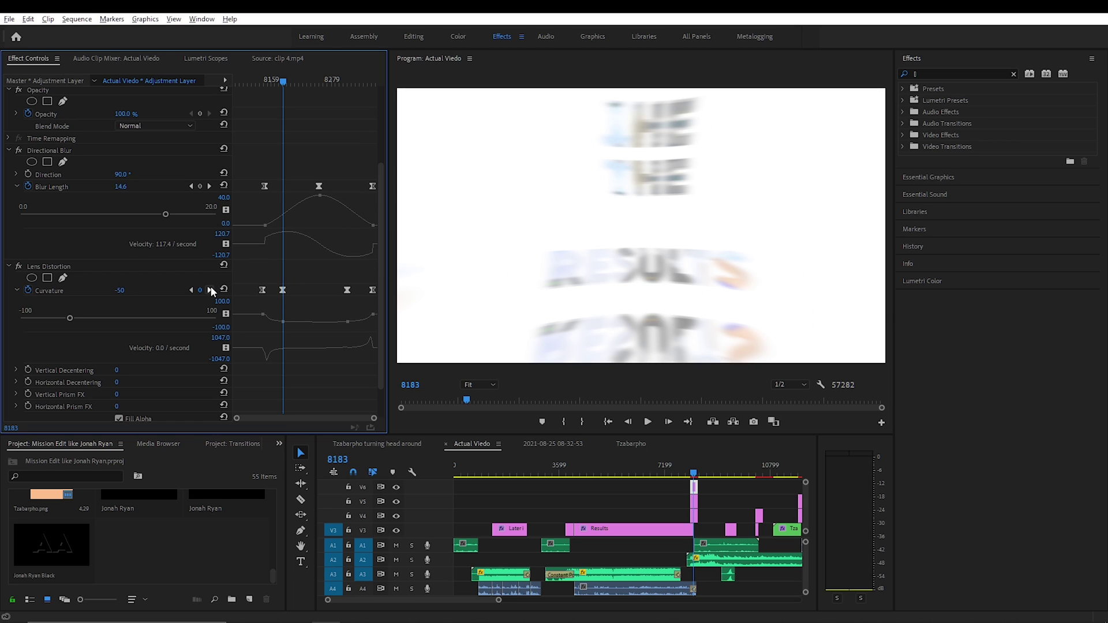
{"action": "left_click", "coordinate": [209, 289]}
{"action": "left_click", "coordinate": [209, 290]}
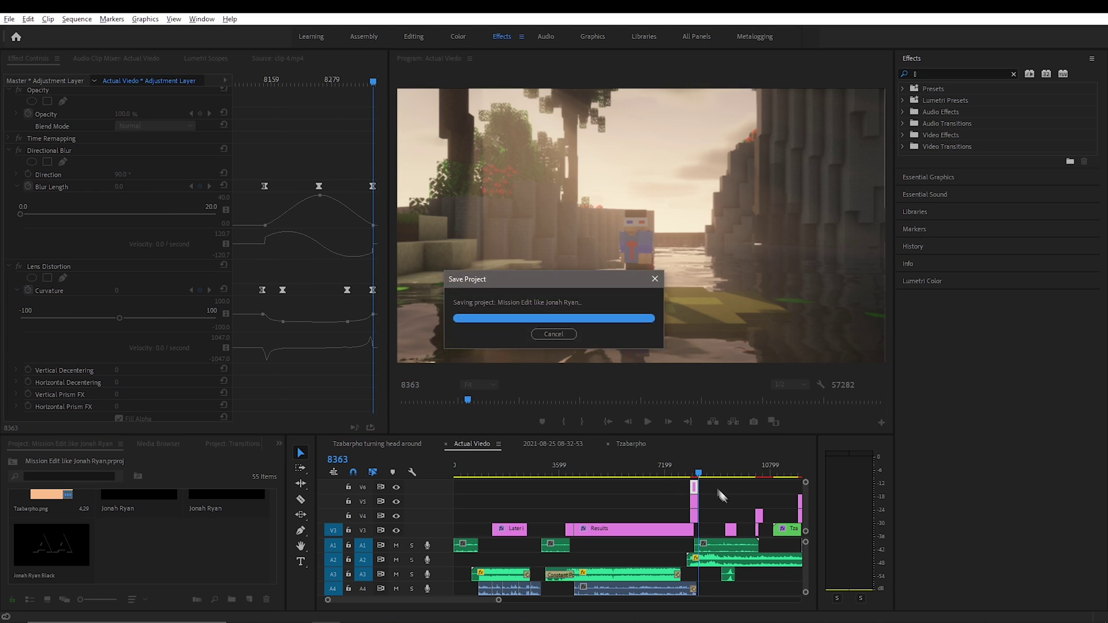
- Check the interpolation type of the Blur Length keyframes, look over the Curvature keyframes, and save the project
{"action": "scroll", "coordinate": [308, 289], "scroll_direction": "down", "scroll_amount": 2}
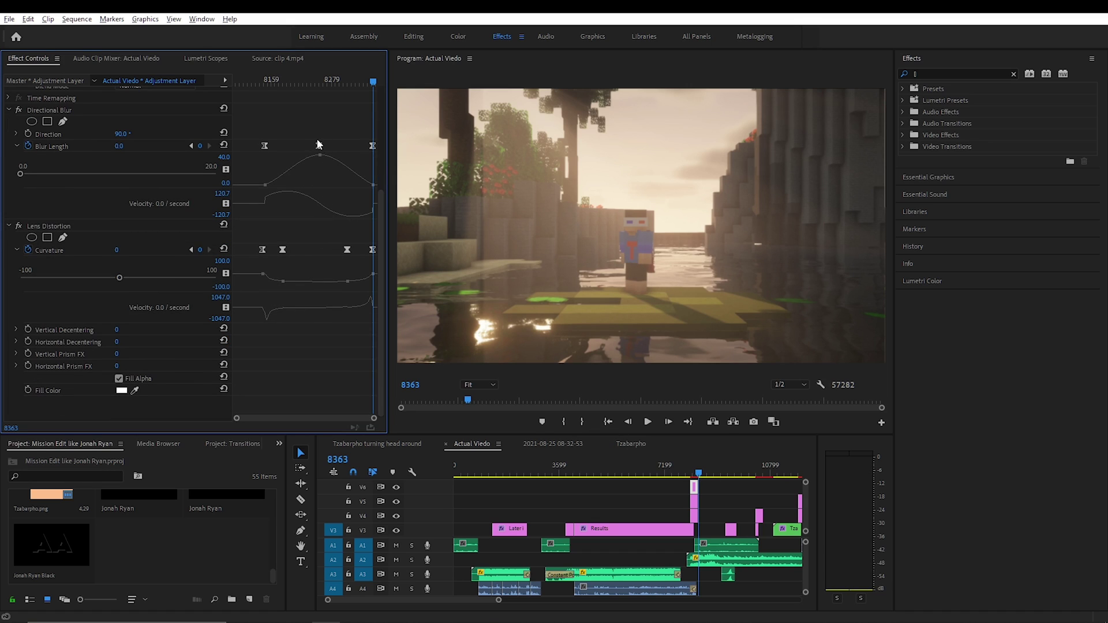
{"action": "left_click_drag", "start_coordinate": [295, 138], "coordinate": [376, 155]}
{"action": "right_click", "coordinate": [374, 150]}
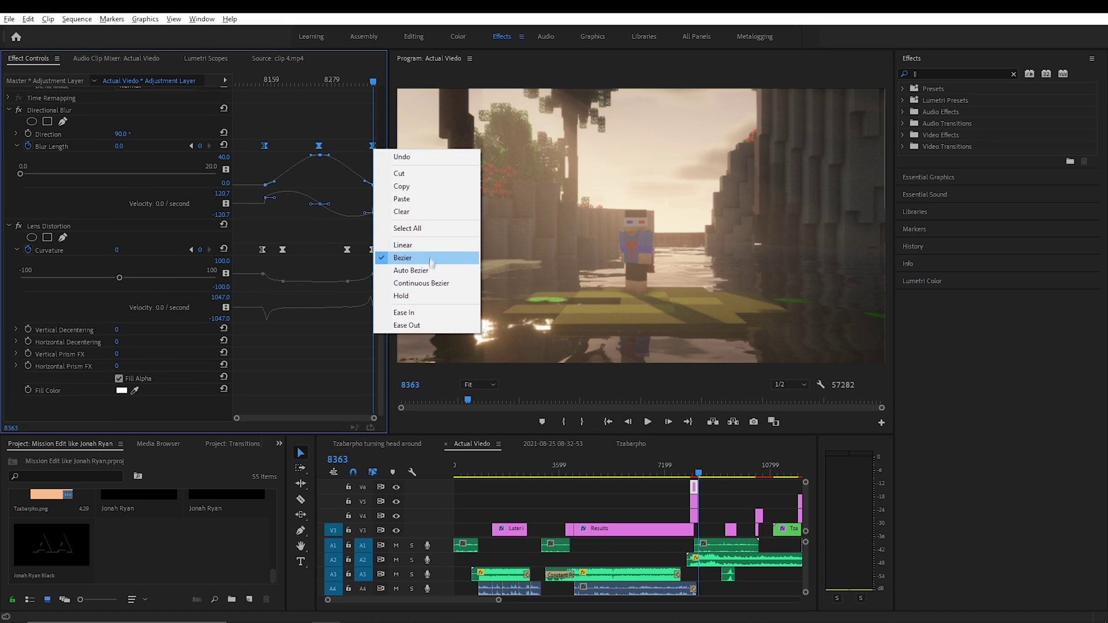
{"action": "left_click", "coordinate": [323, 181]}
{"action": "left_click_drag", "start_coordinate": [240, 231], "coordinate": [375, 254]}
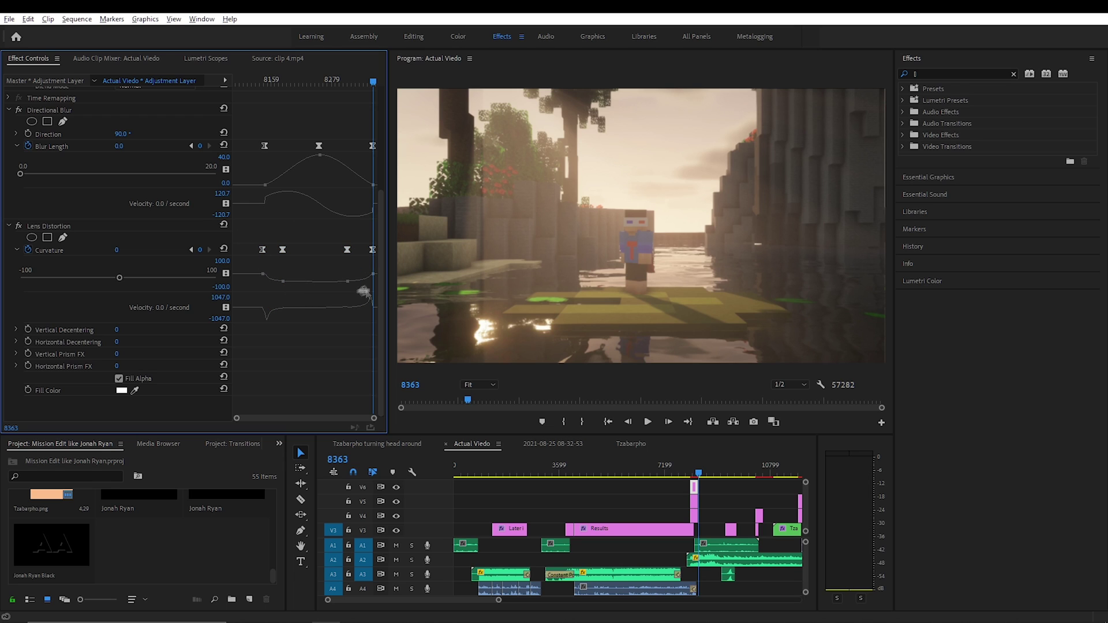
{"action": "key", "text": "ctrl+s"}
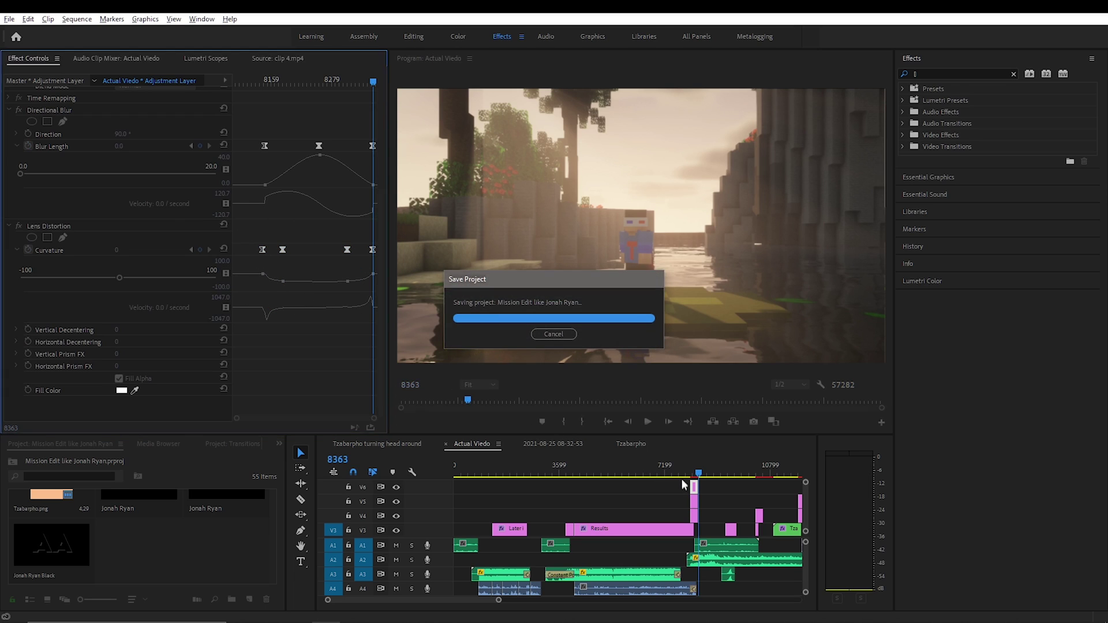
- Deselect the adjustment layer and play the finished transition full screen from just before it
{"action": "left_click", "coordinate": [722, 495]}
{"action": "left_click", "coordinate": [687, 474]}
{"action": "key", "text": "ctrl+grave"}
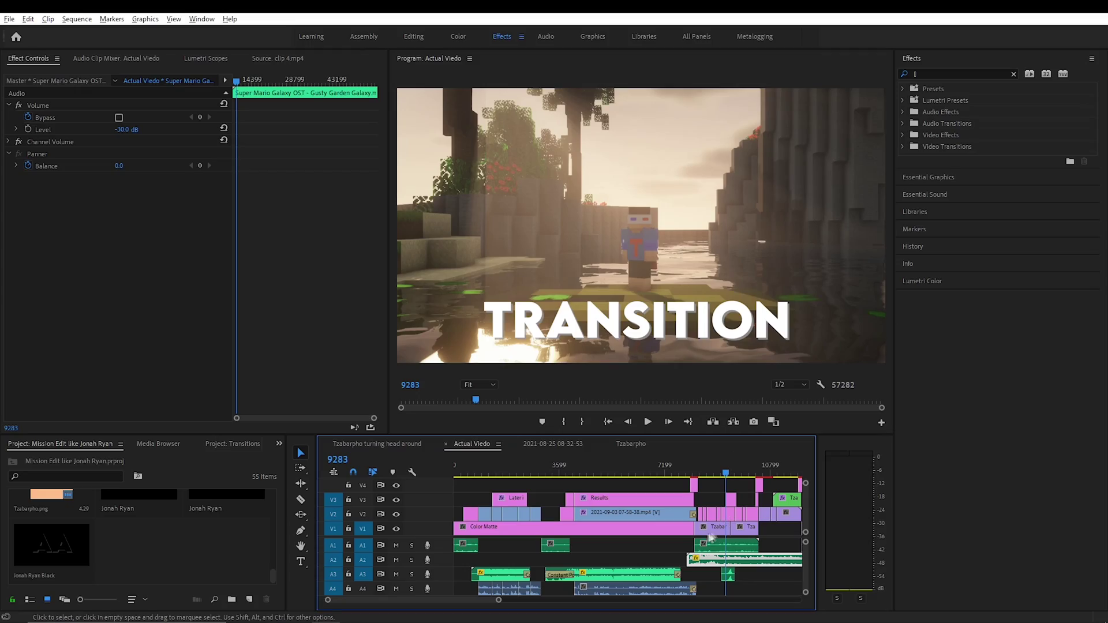
- Select the V1 clip after the transition, review the titled section full screen, and return the playhead to the TRANSITION title at frame 9400
{"action": "left_click", "coordinate": [706, 534]}
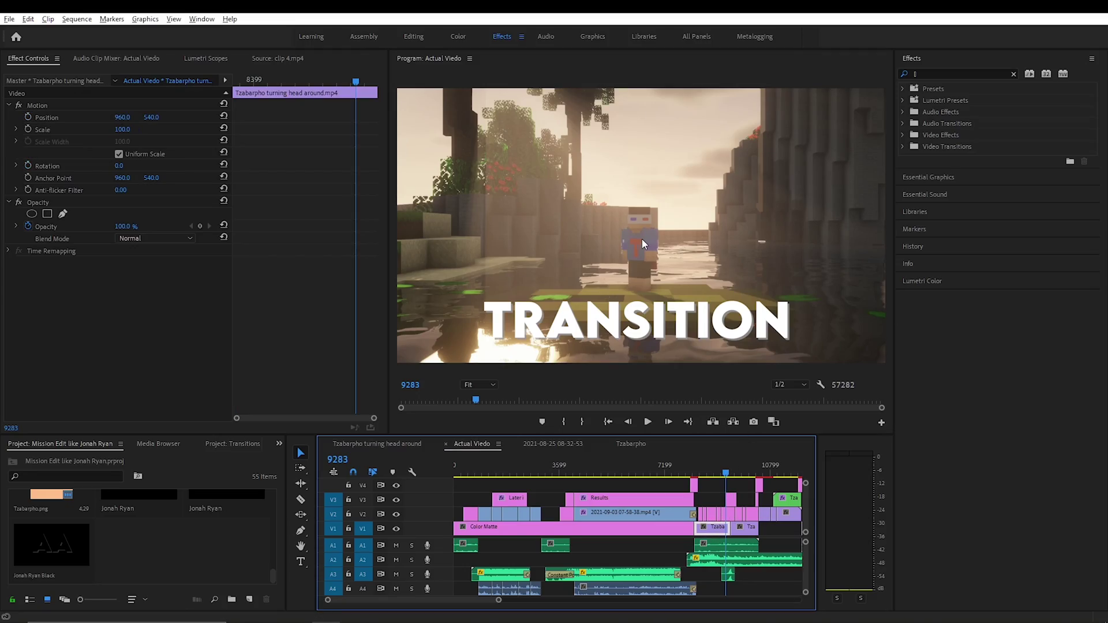
{"action": "key", "text": "ctrl+grave"}
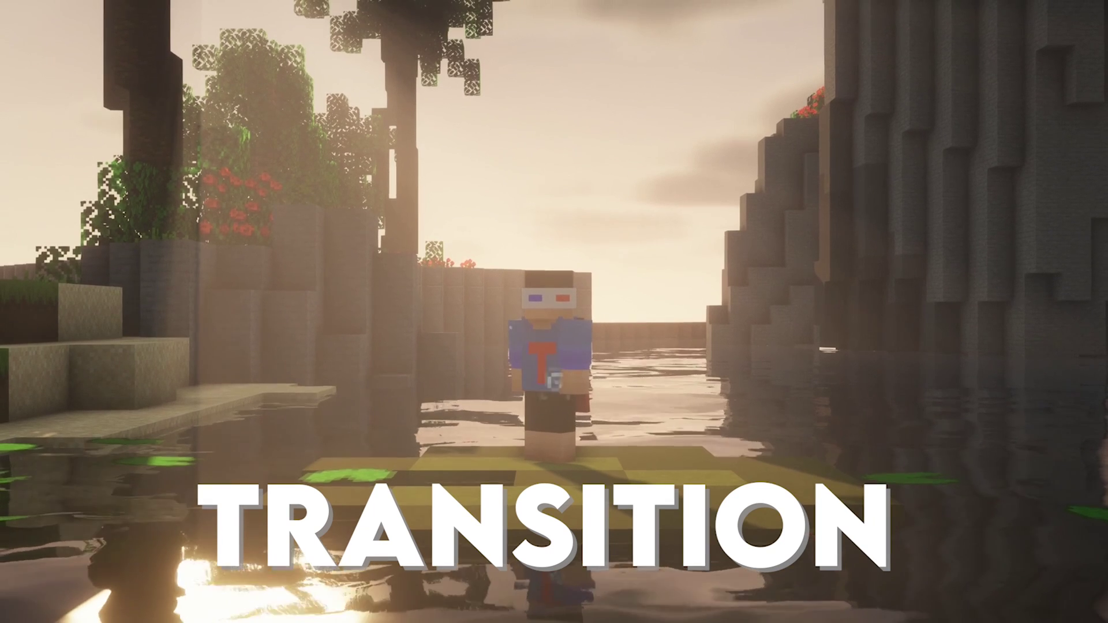
{"action": "key", "text": "ctrl+grave"}
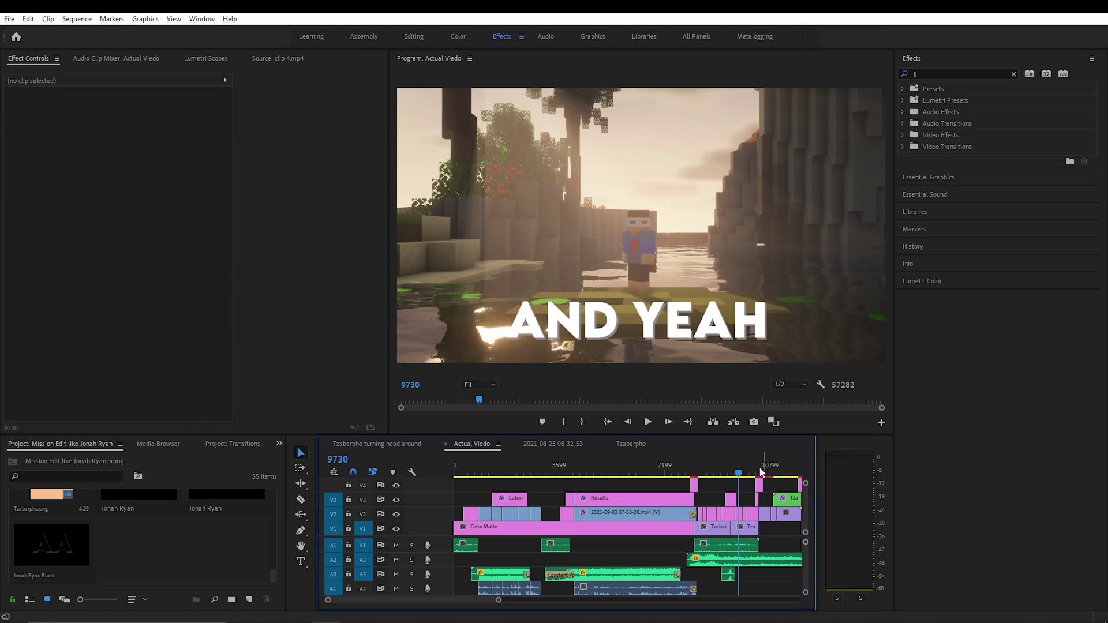
{"action": "left_click_drag", "start_coordinate": [728, 473], "coordinate": [728, 472]}
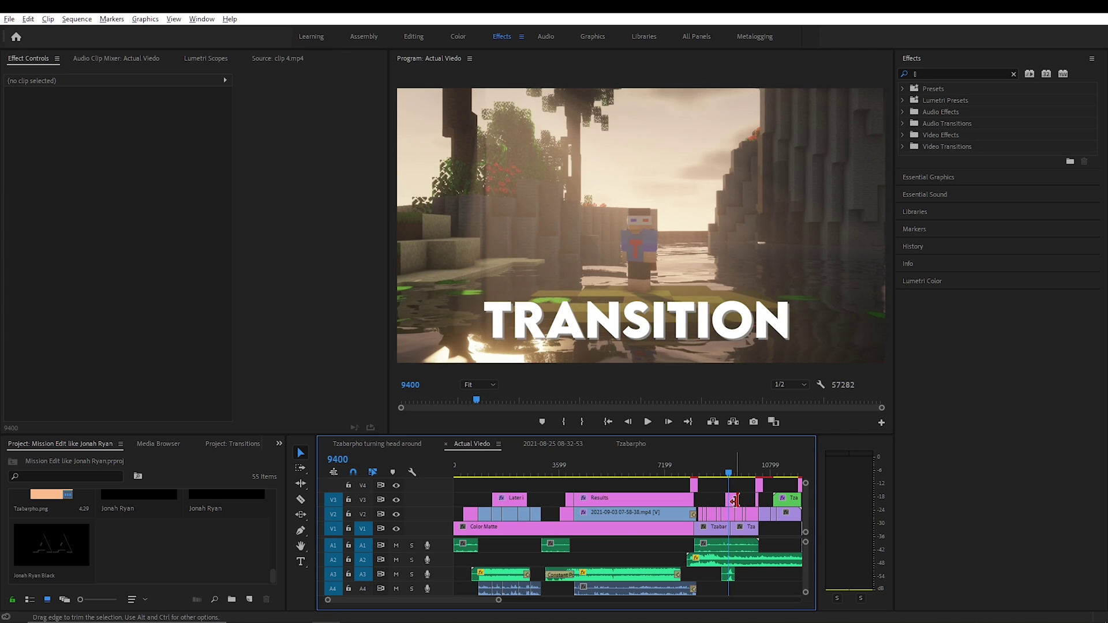
- Select the V3 adjustment layer over the TRANSITION title and inspect the start of its Directional Blur's Blur Length animation up to frame 9416
{"action": "left_click", "coordinate": [729, 500]}
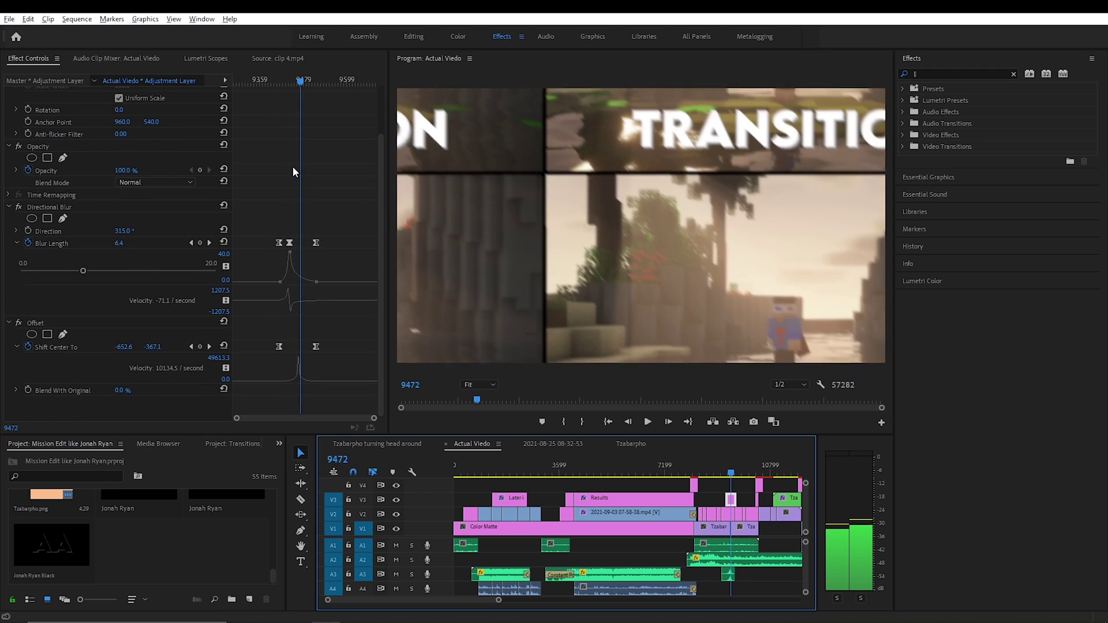
{"action": "left_click", "coordinate": [191, 243]}
{"action": "left_click", "coordinate": [191, 243]}
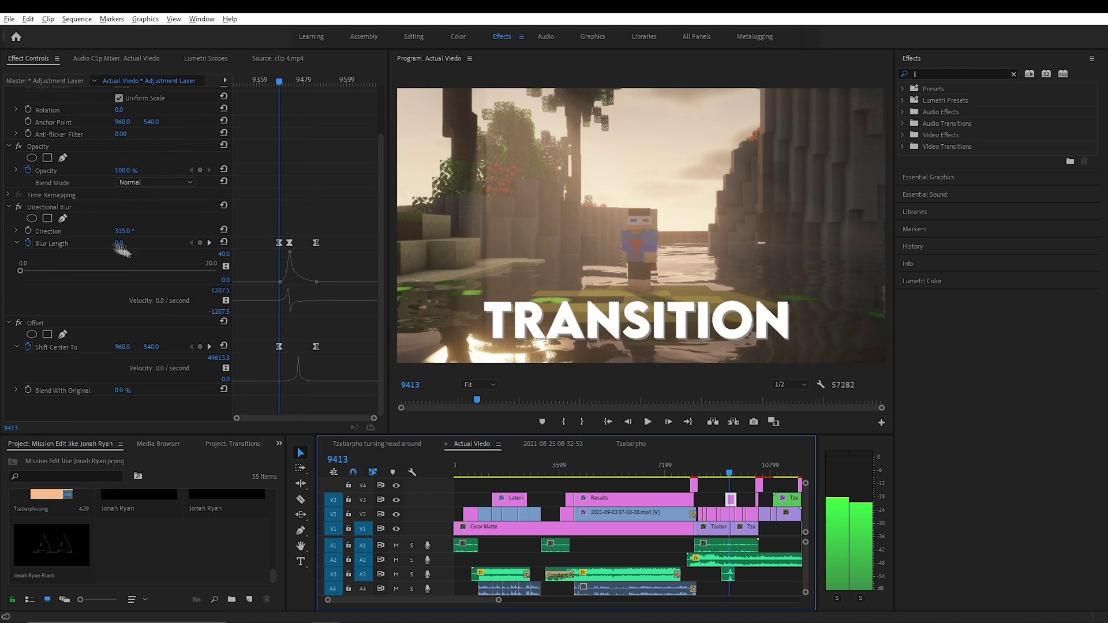
{"action": "left_click", "coordinate": [205, 241]}
{"action": "key", "text": "Right"}
{"action": "key", "text": "Right"}
{"action": "key", "text": "Right"}
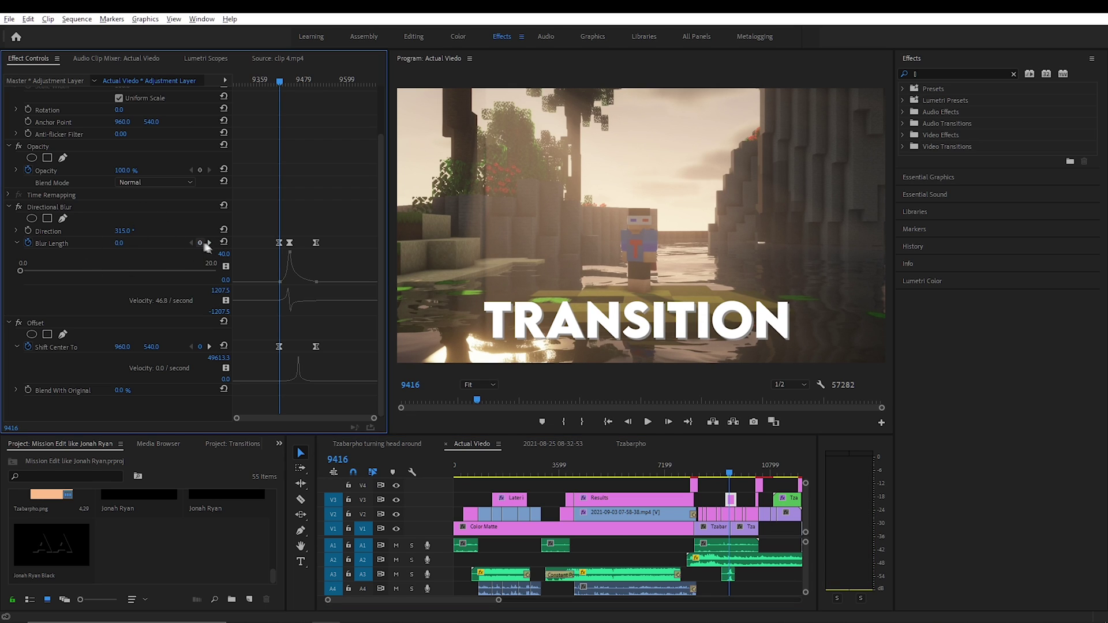
- Step through the Directional Blur's Blur Length keyframes to the last one and back to the first
{"action": "left_click", "coordinate": [210, 242]}
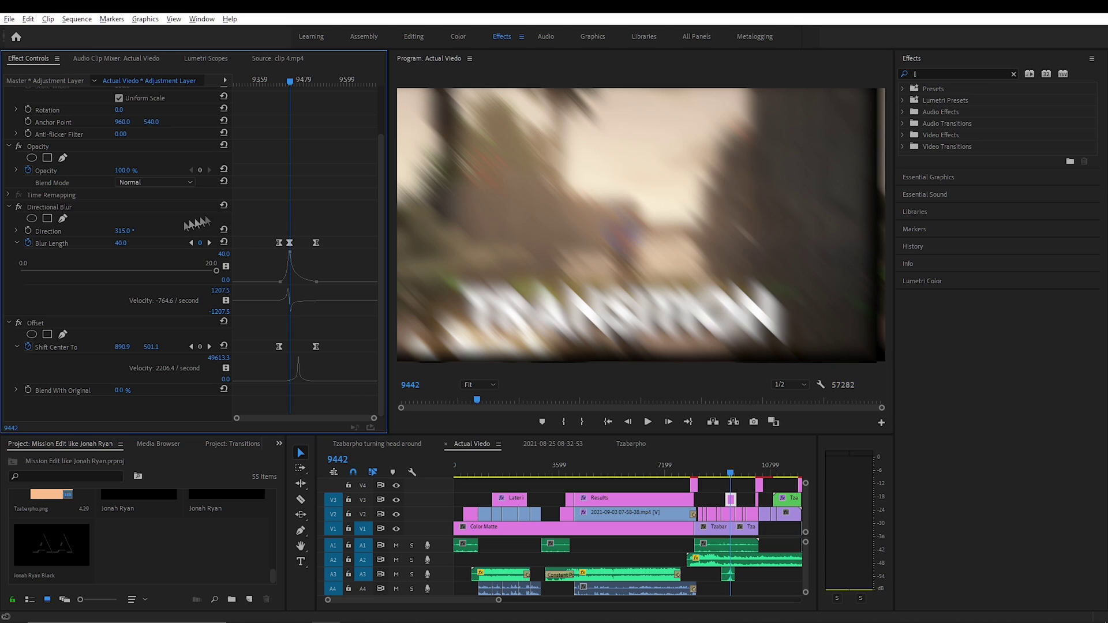
{"action": "left_click", "coordinate": [191, 243]}
{"action": "left_click", "coordinate": [210, 241]}
{"action": "left_click", "coordinate": [210, 242]}
{"action": "left_click", "coordinate": [191, 242]}
{"action": "left_click", "coordinate": [191, 242]}
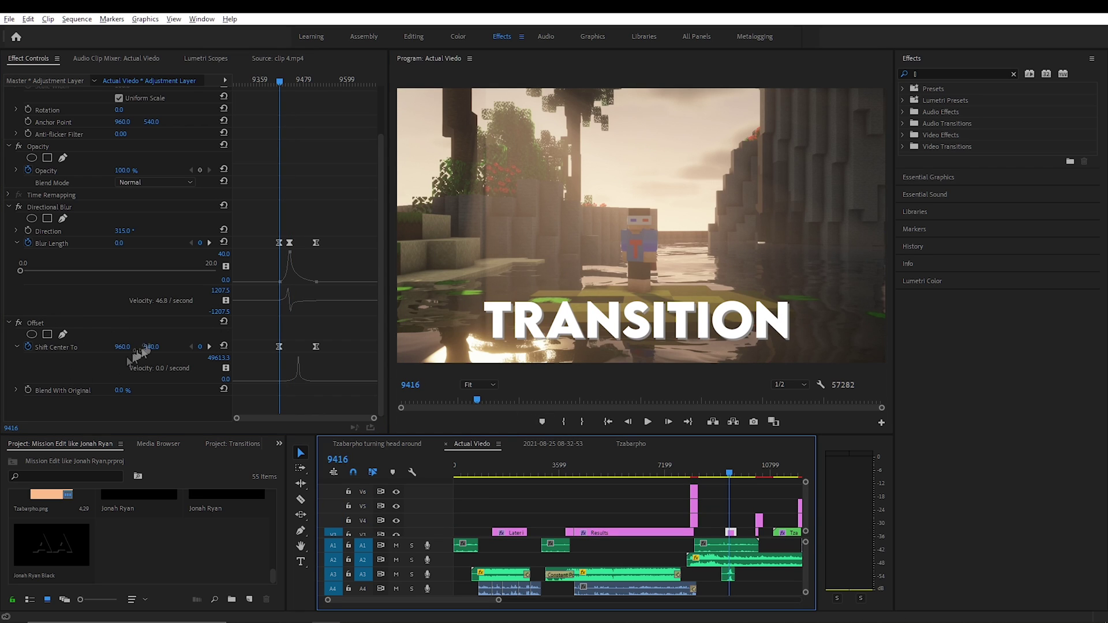
- Go from the first to the last Shift Center To keyframe of the Offset effect and save the project
{"action": "left_click_drag", "start_coordinate": [277, 82], "coordinate": [286, 88]}
{"action": "left_click", "coordinate": [209, 346]}
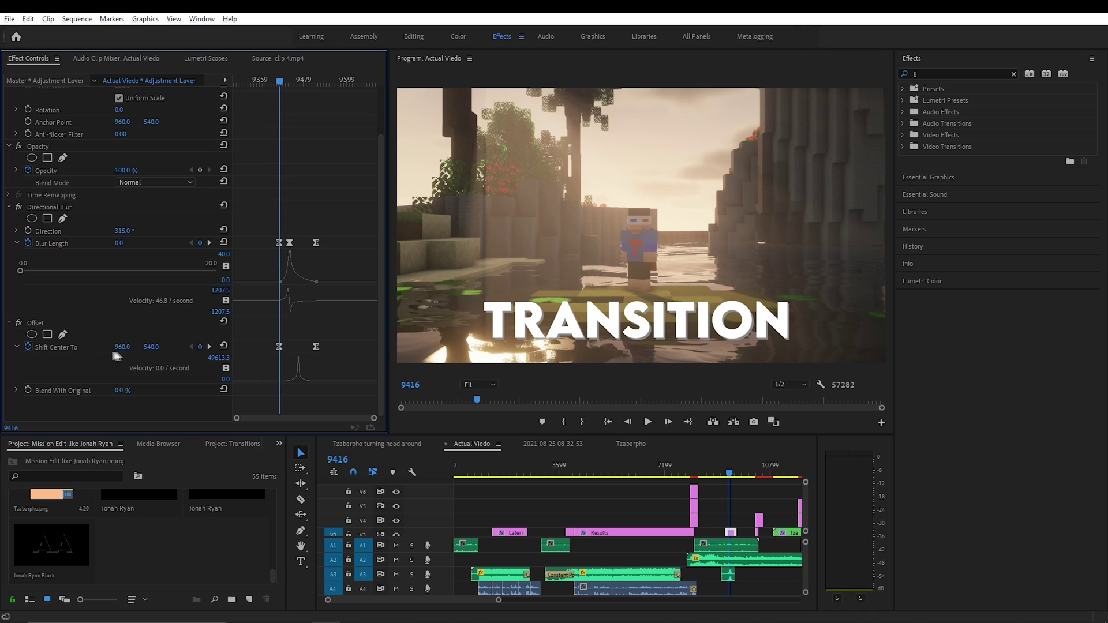
{"action": "left_click", "coordinate": [210, 346]}
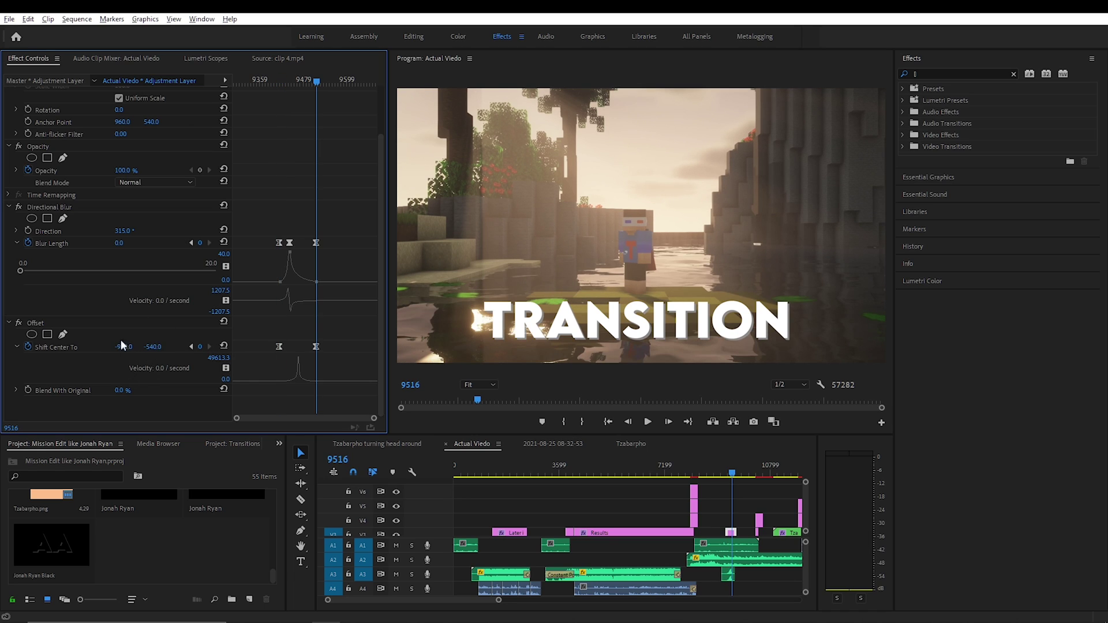
{"action": "key", "text": "ctrl+s"}
{"action": "scroll", "coordinate": [794, 526], "scroll_direction": "down", "scroll_amount": 3}
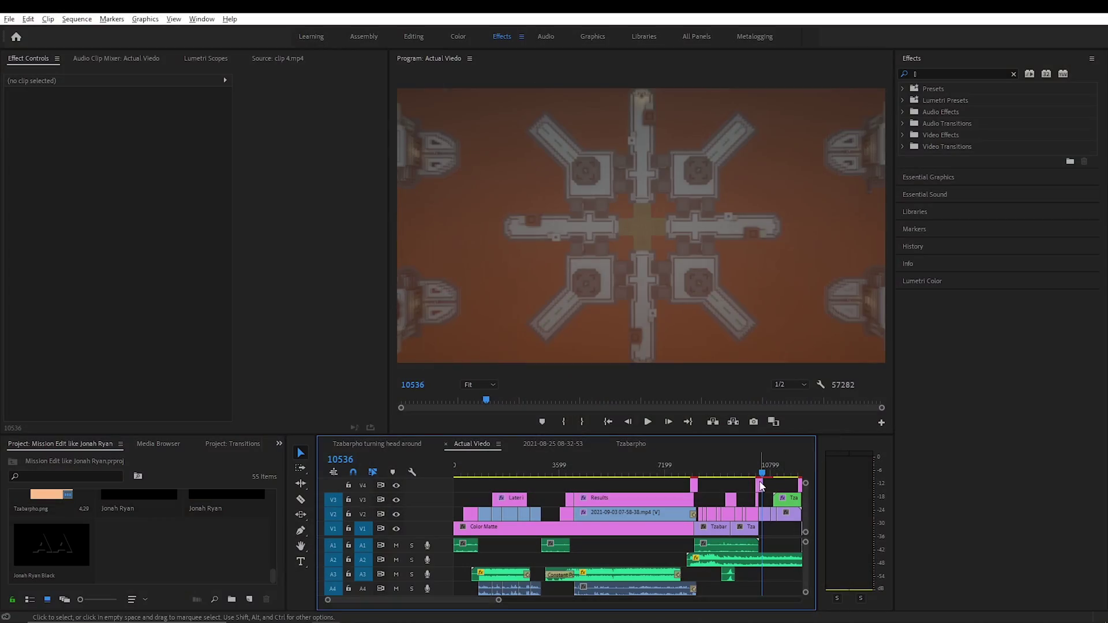
- Select the V3 adjustment layer at the end of the GET INTO THE GAME title and look over its Replicate and Mirror effects
{"action": "left_click_drag", "start_coordinate": [763, 472], "coordinate": [756, 474]}
{"action": "left_click", "coordinate": [759, 493]}
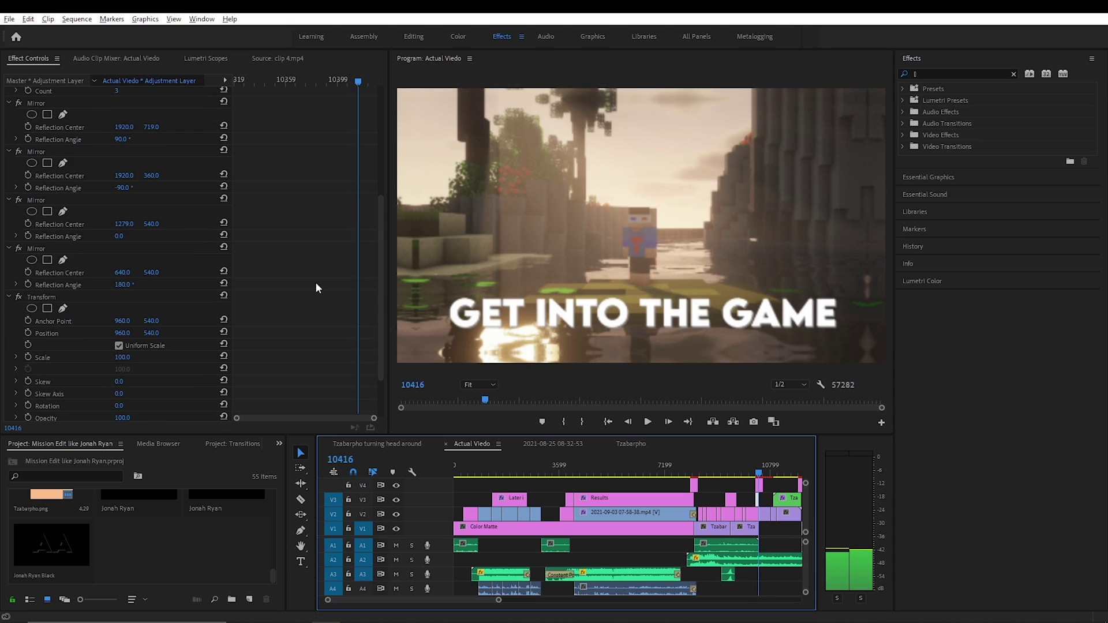
{"action": "scroll", "coordinate": [315, 282], "scroll_direction": "up", "scroll_amount": 10}
{"action": "left_click_drag", "start_coordinate": [319, 78], "coordinate": [245, 135]}
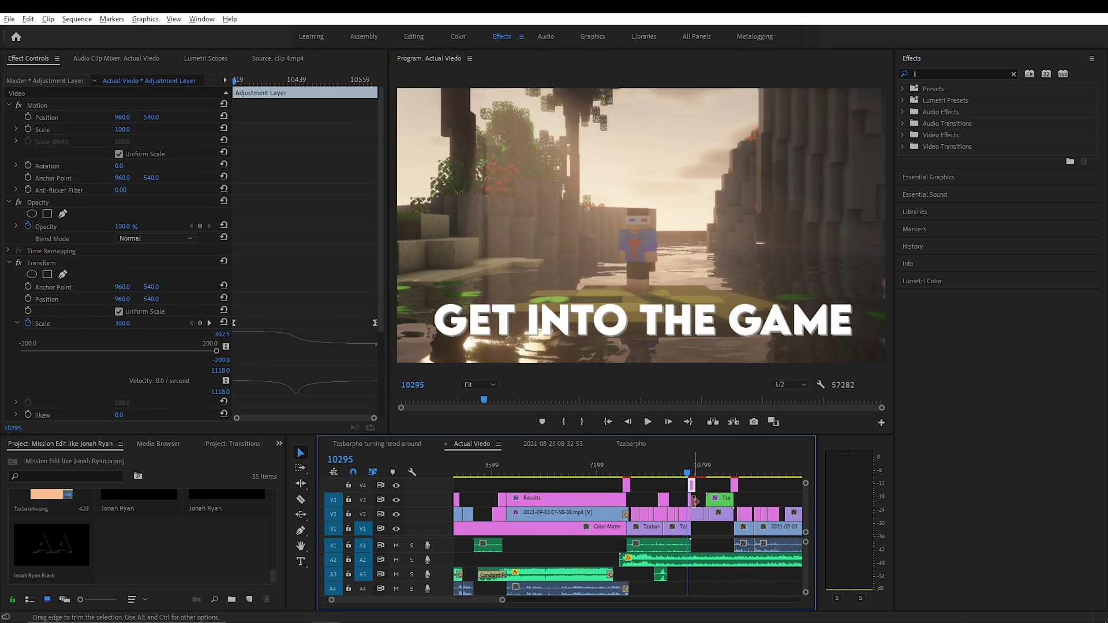
{"action": "left_click", "coordinate": [688, 499]}
{"action": "scroll", "coordinate": [321, 346], "scroll_direction": "down", "scroll_amount": 6}
{"action": "scroll", "coordinate": [323, 348], "scroll_direction": "up", "scroll_amount": 3}
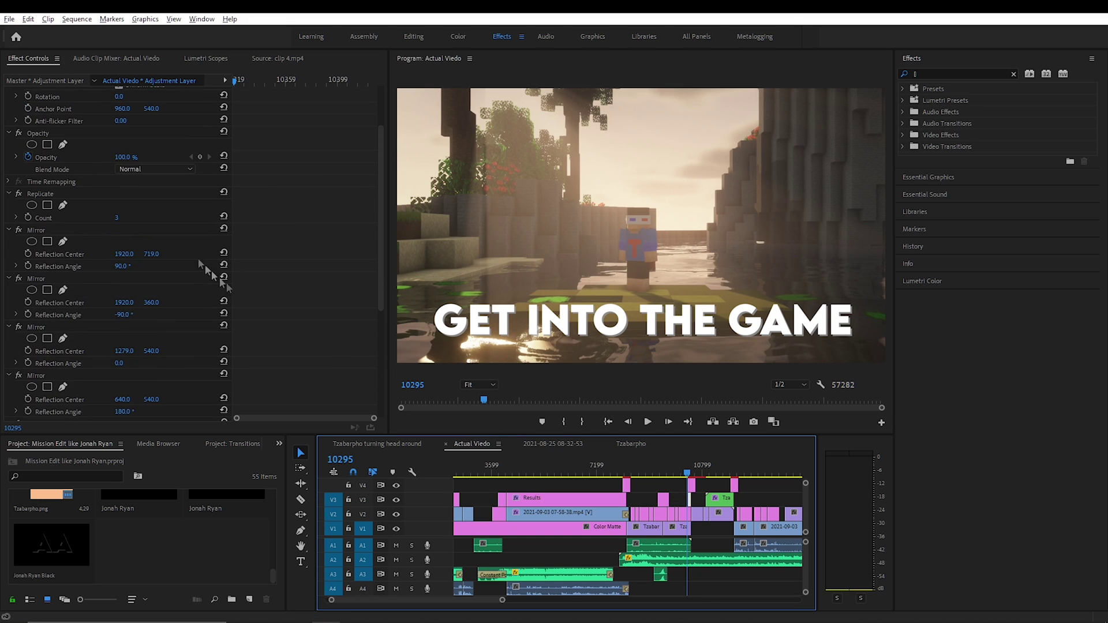
- Place the playhead at the start of the V3 adjustment layer, save the project, and review the Mirror settings down to Transform
{"action": "left_click_drag", "start_coordinate": [282, 80], "coordinate": [193, 81]}
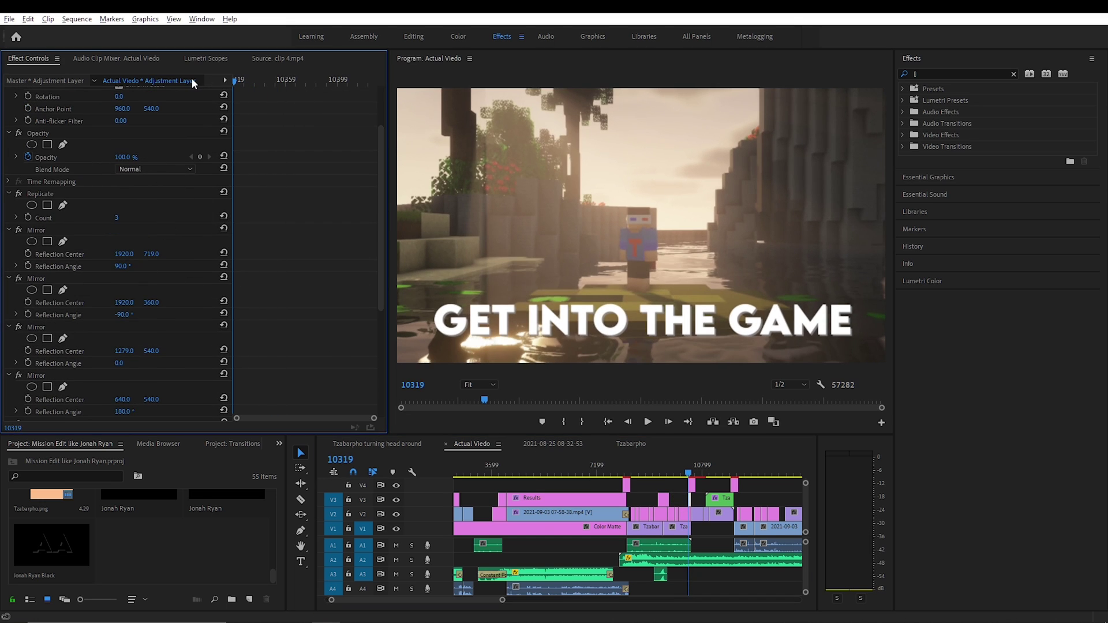
{"action": "key", "text": "ctrl+s"}
{"action": "scroll", "coordinate": [299, 237], "scroll_direction": "down", "scroll_amount": 1}
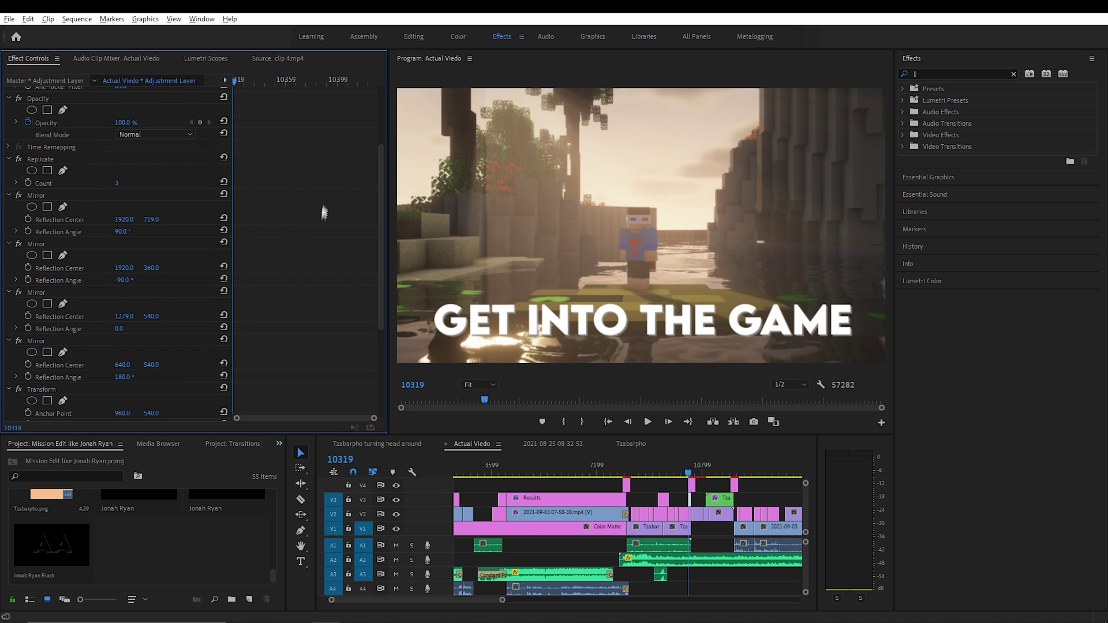
- Hide the V4 track at frame 10336, try deleting the first Mirror effect, and undo the deletion
{"action": "left_click", "coordinate": [690, 472]}
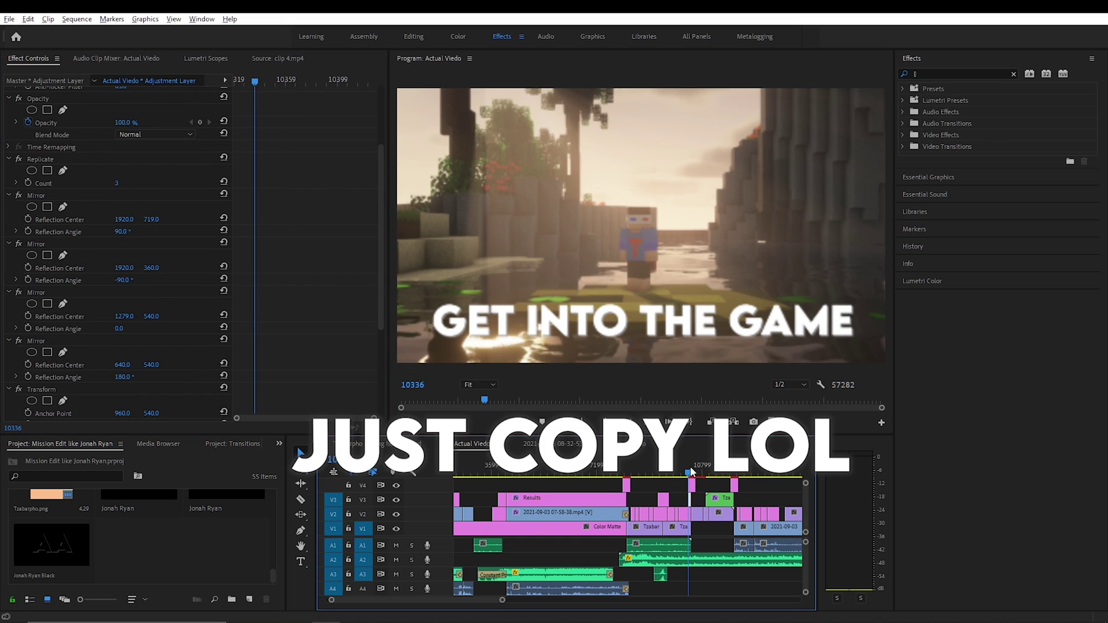
{"action": "left_click", "coordinate": [396, 486]}
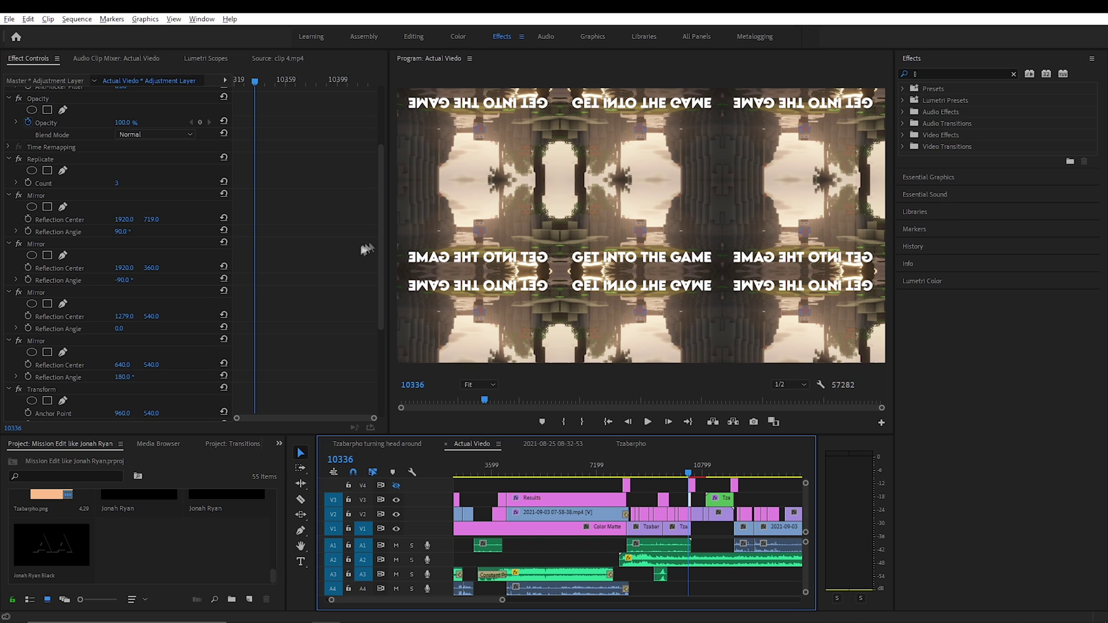
{"action": "left_click", "coordinate": [64, 195]}
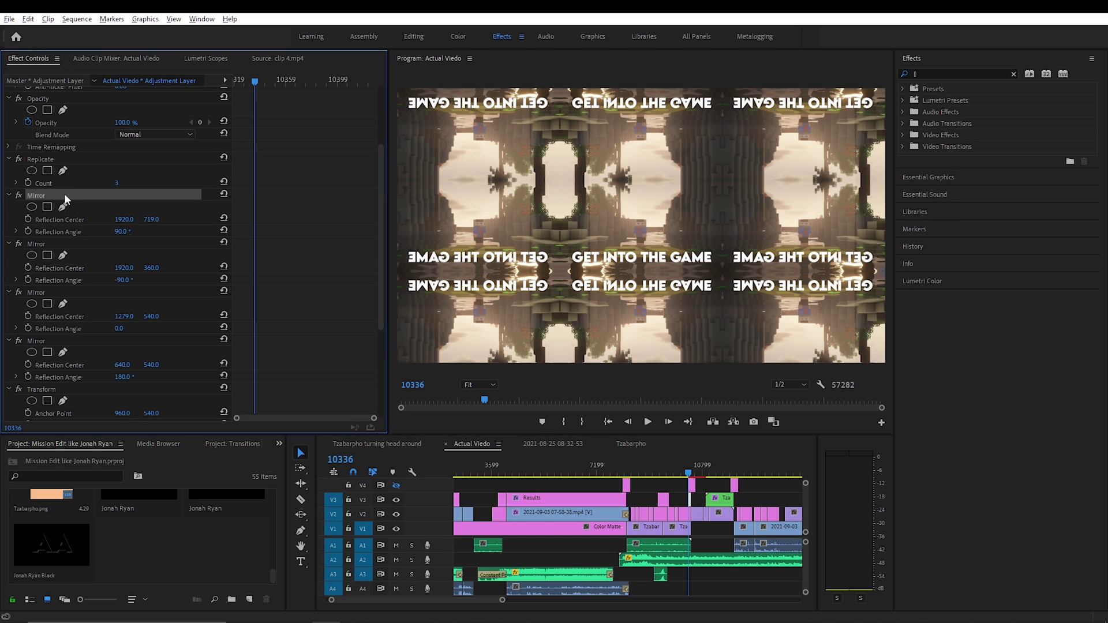
{"action": "key", "text": "Delete"}
{"action": "key", "text": "ctrl+z"}
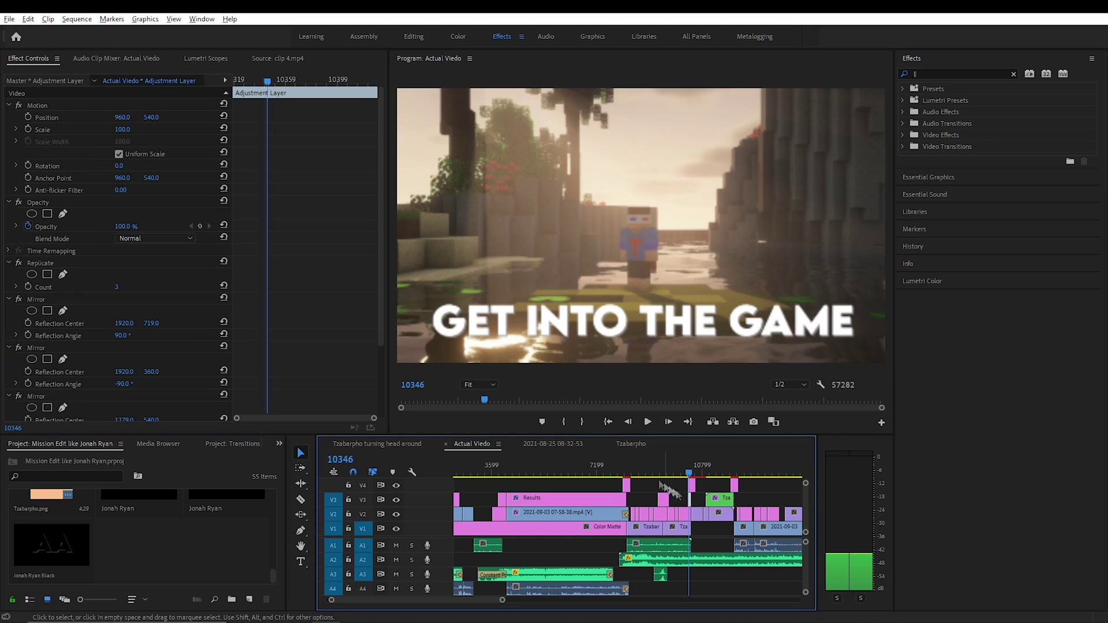
- Move the playhead back to the start of the GET INTO THE GAME transition with the V4 track shown and play it
{"action": "key", "text": "Left"}
{"action": "key", "text": "Left"}
{"action": "key", "text": "Left"}
{"action": "key", "text": "Left"}
{"action": "key", "text": "Left"}
{"action": "key", "text": "Left"}
{"action": "key", "text": "Left"}
{"action": "key", "text": "Left"}
{"action": "key", "text": "Left"}
{"action": "key", "text": "Left"}
{"action": "key", "text": "Left"}
{"action": "key", "text": "Left"}
{"action": "key", "text": "Left"}
{"action": "key", "text": "Left"}
{"action": "key", "text": "Left"}
{"action": "key", "text": "Left"}
{"action": "key", "text": "Left"}
{"action": "key", "text": "Left"}
{"action": "key", "text": "Left"}
{"action": "key", "text": "Left"}
{"action": "scroll", "coordinate": [327, 306], "scroll_direction": "down", "scroll_amount": 2}
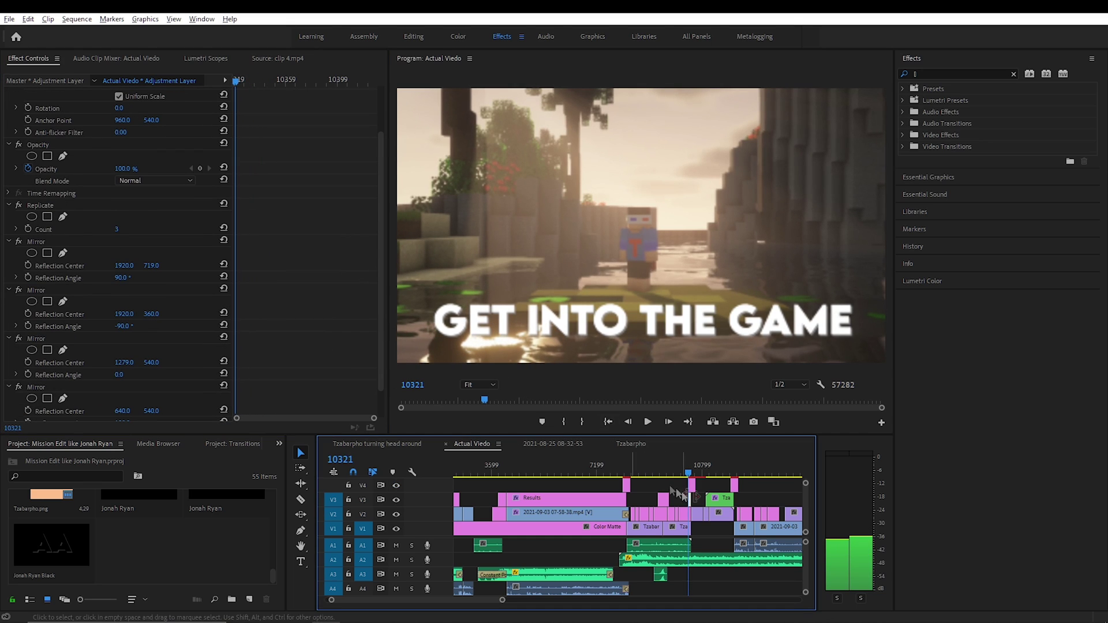
{"action": "key", "text": "space"}
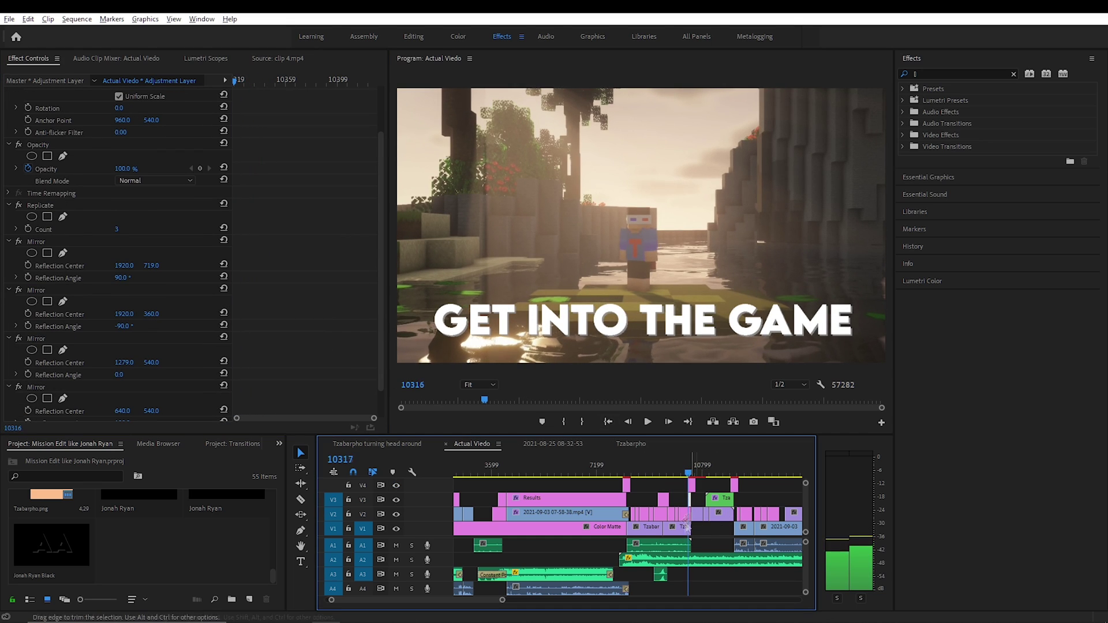
- Select the V4 adjustment layer at the transition and check its Transform Scale keyframes at the start and the end
{"action": "left_click", "coordinate": [692, 486]}
{"action": "left_click_drag", "start_coordinate": [264, 80], "coordinate": [228, 79]}
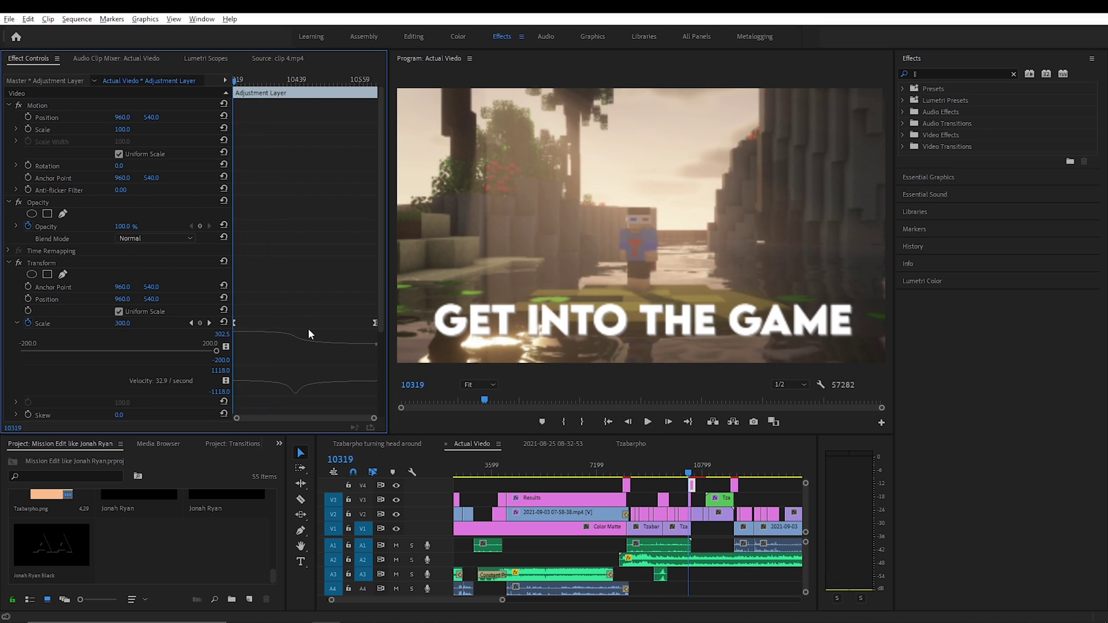
{"action": "scroll", "coordinate": [306, 302], "scroll_direction": "down", "scroll_amount": 3}
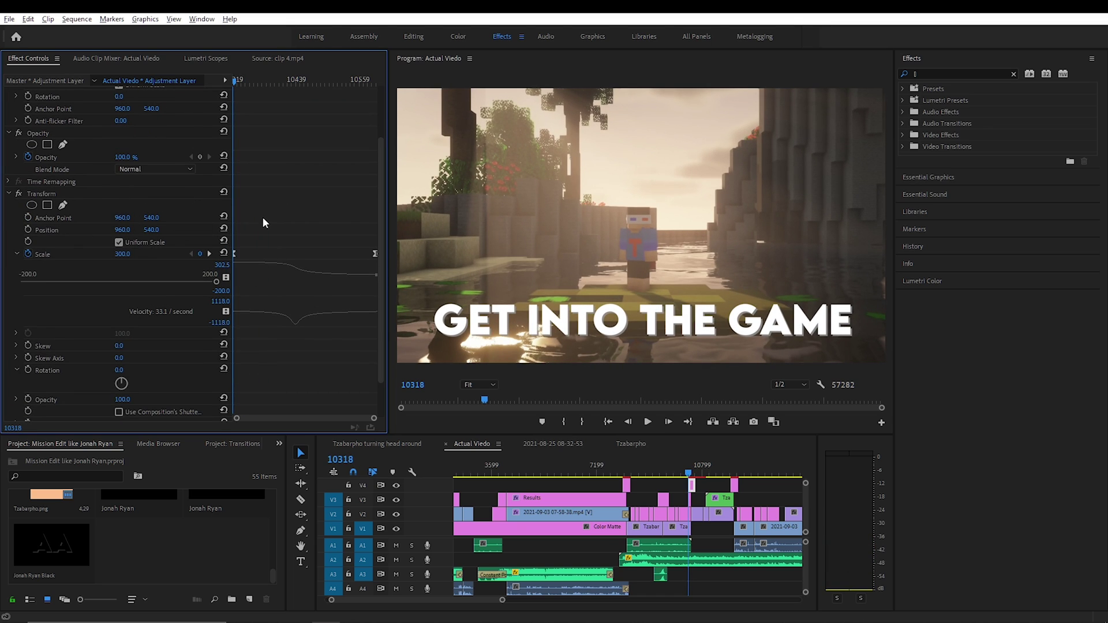
{"action": "left_click", "coordinate": [689, 473]}
{"action": "key", "text": "space"}
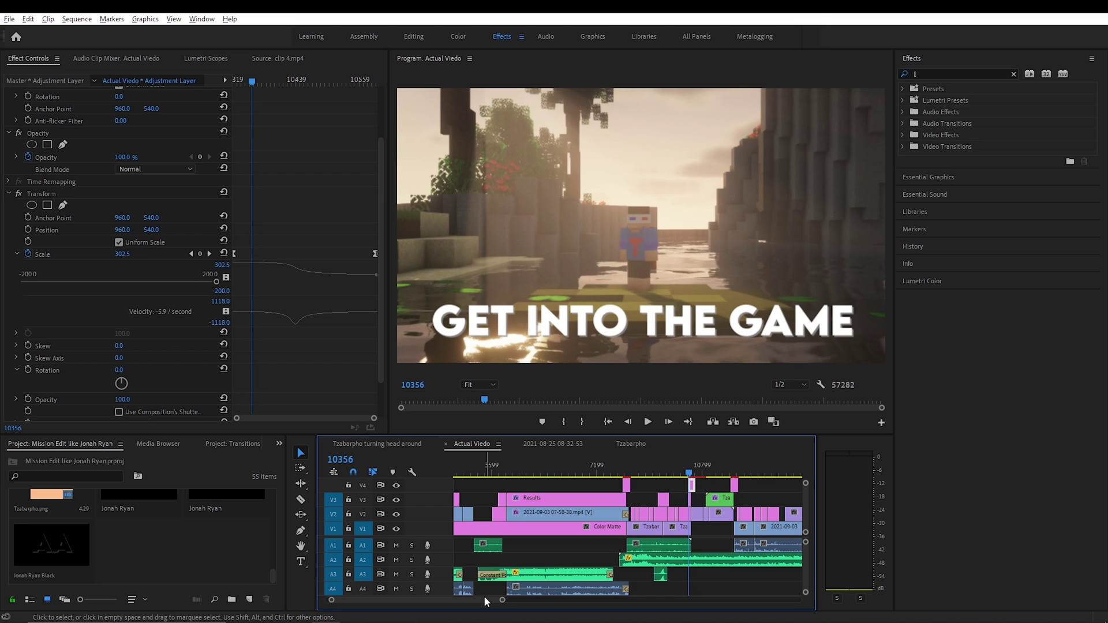
{"action": "left_click_drag", "start_coordinate": [502, 601], "coordinate": [475, 591]}
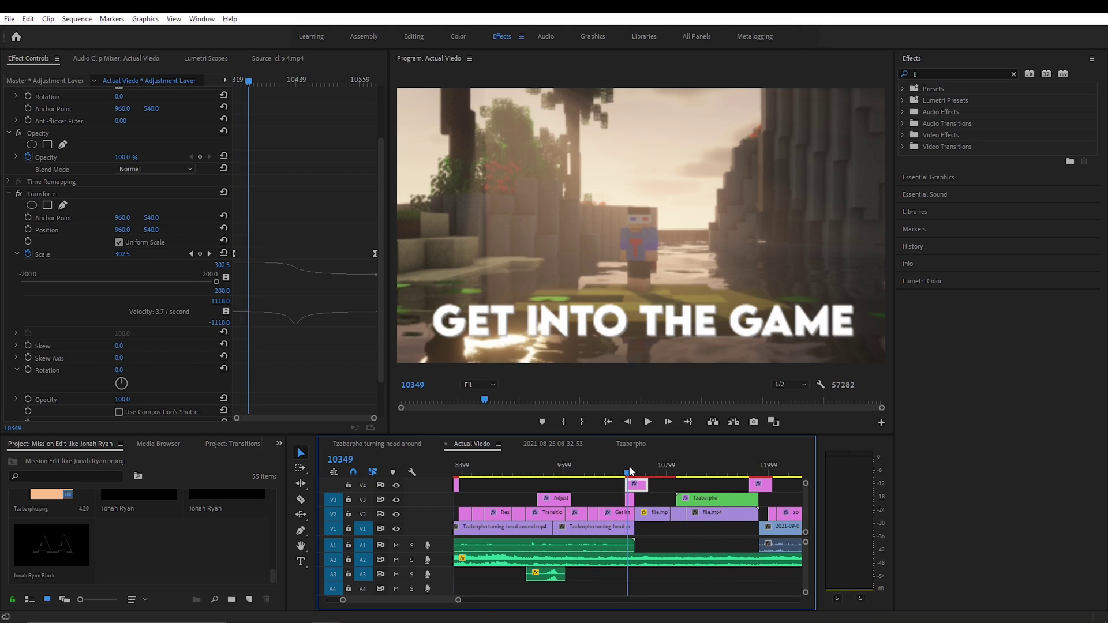
{"action": "left_click", "coordinate": [376, 81]}
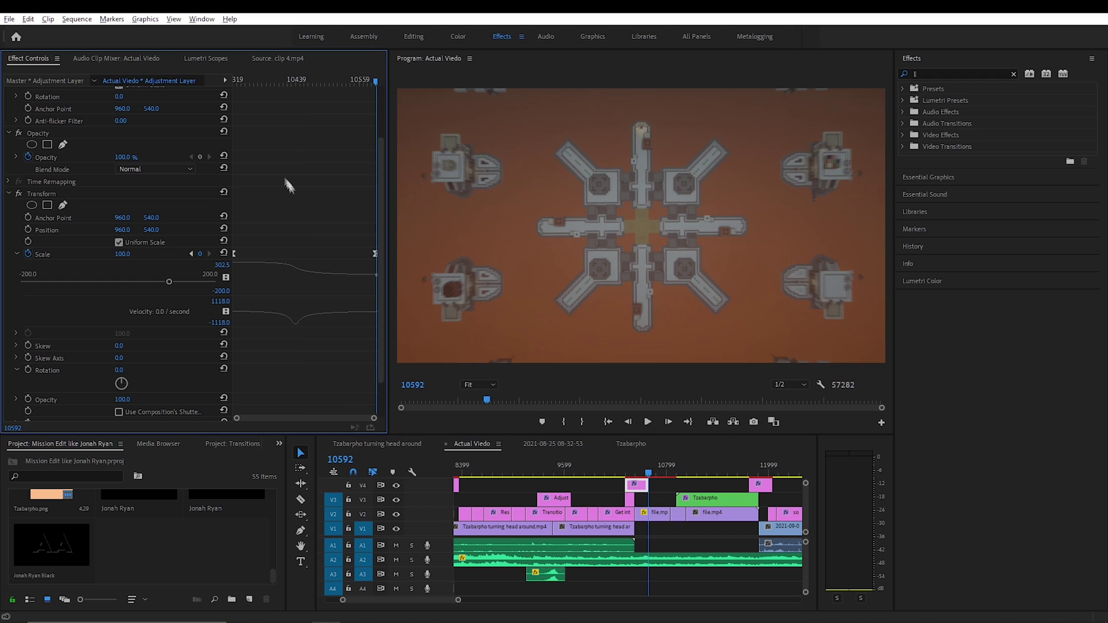
- Deselect the adjustment layer and play the transition into the overhead map clip, replaying it from the end of the GET INTO THE GAME title
{"action": "left_click", "coordinate": [620, 468]}
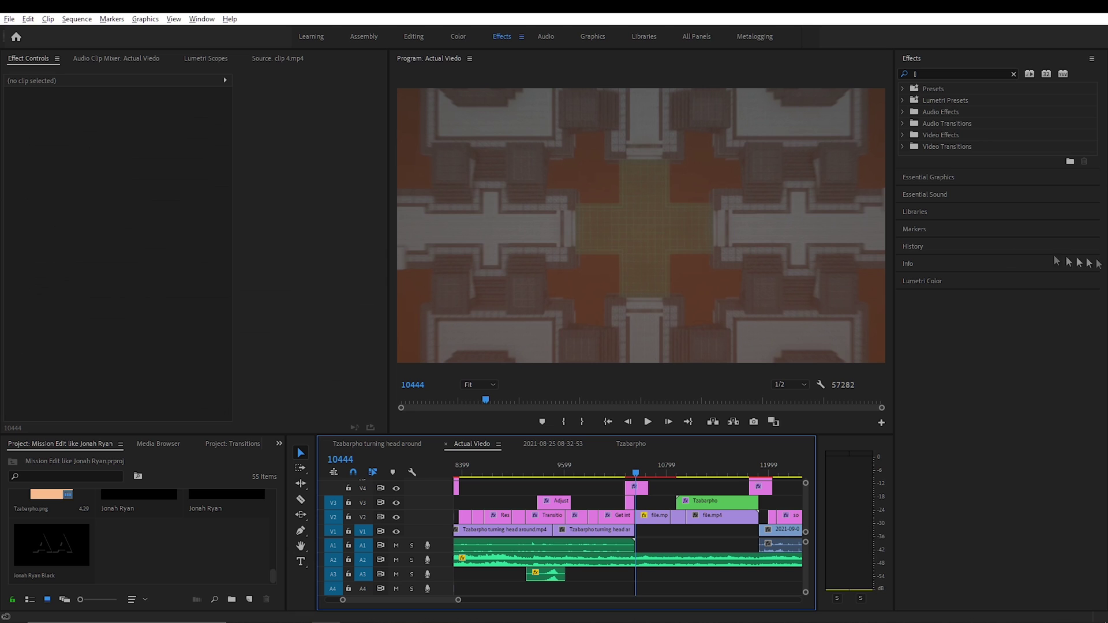
{"action": "key", "text": "space"}
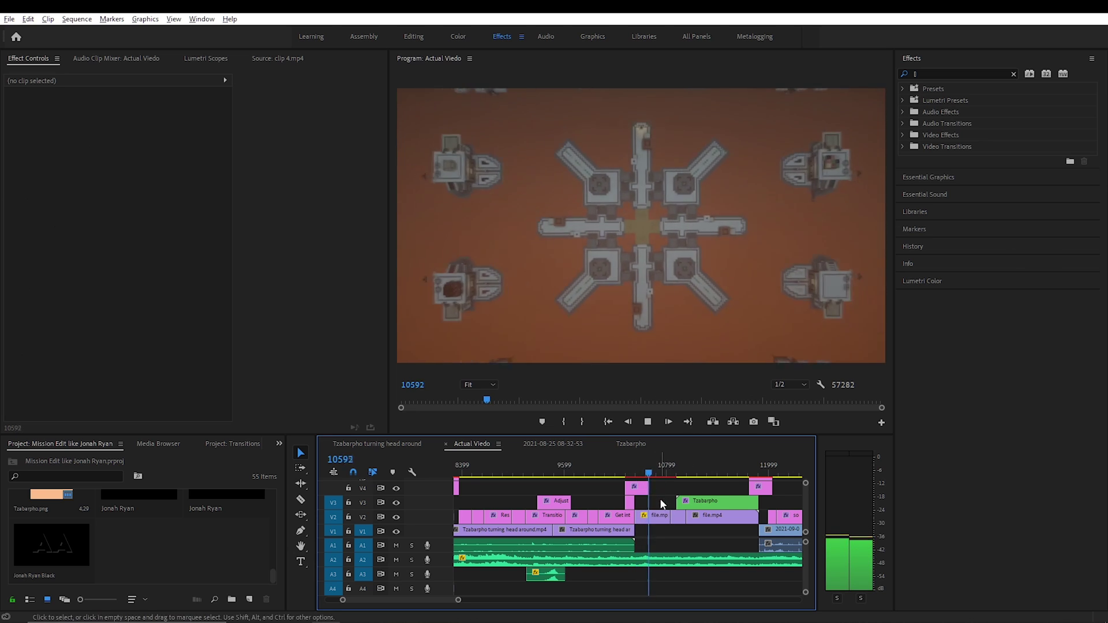
{"action": "left_click", "coordinate": [659, 521]}
{"action": "key", "text": "space"}
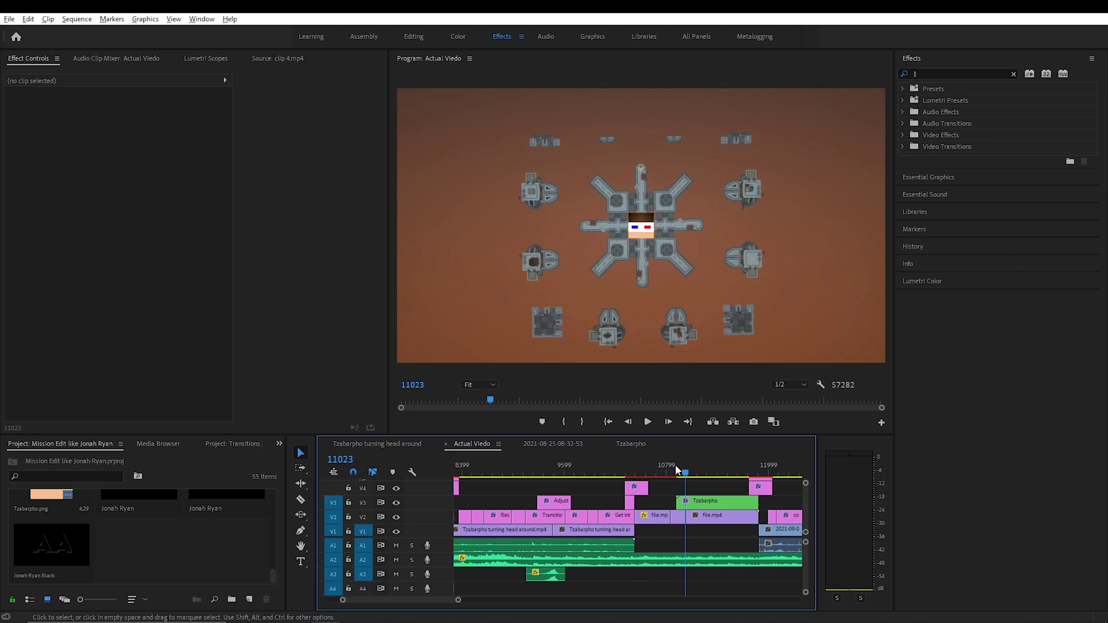
{"action": "left_click_drag", "start_coordinate": [664, 467], "coordinate": [628, 475]}
{"action": "key", "text": "space"}
{"action": "key", "text": "space"}
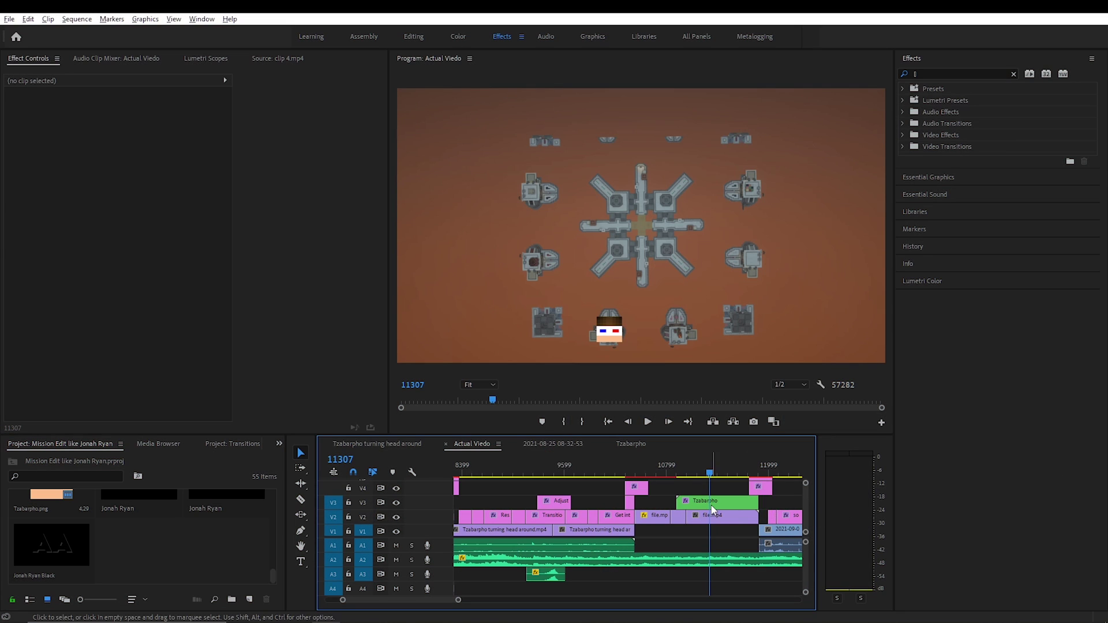
- Select the Tzabarpho clip on V3 to view its Transform keyframes, deselect it, and play from its start to the next transition
{"action": "left_click", "coordinate": [721, 501]}
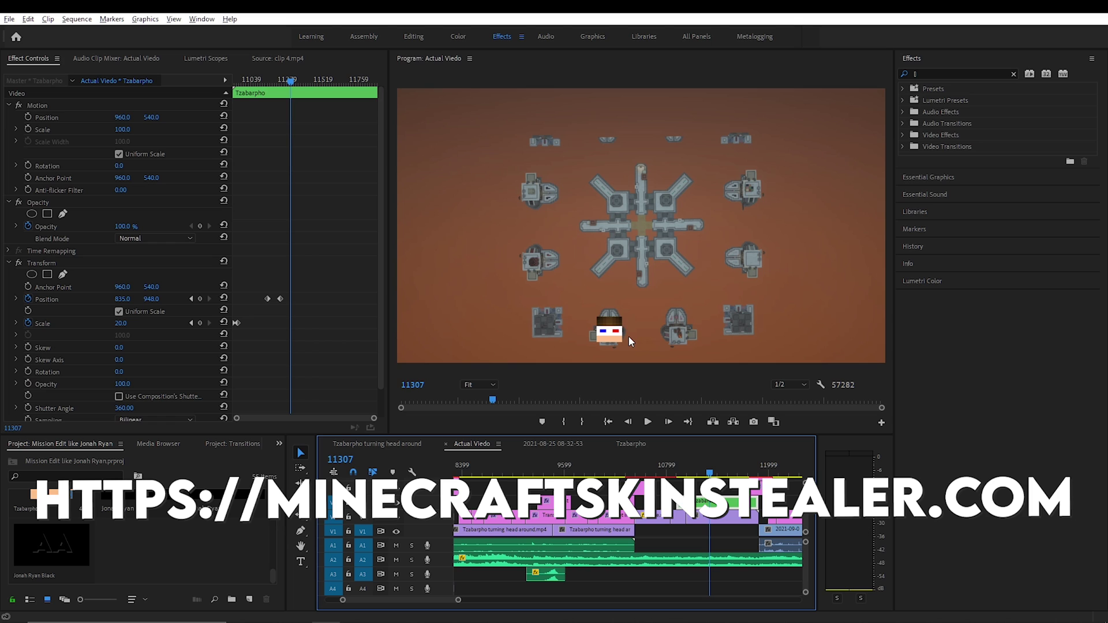
{"action": "left_click", "coordinate": [678, 470]}
{"action": "left_click", "coordinate": [696, 532]}
{"action": "key", "text": "space"}
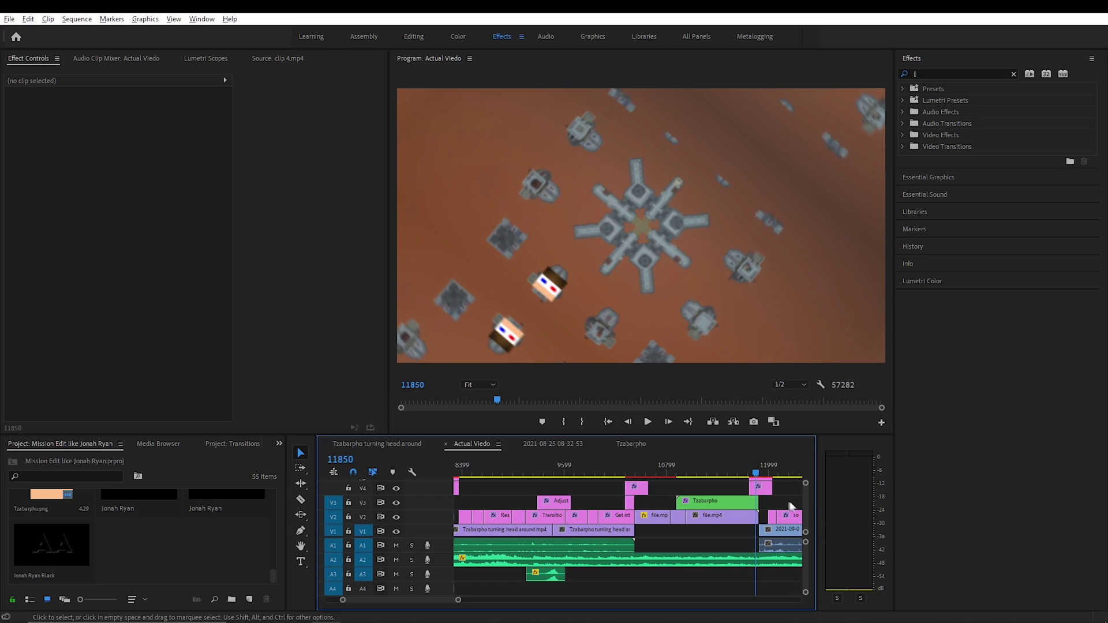
- Select the V4 adjustment layer at the end of the map section and look over its Replicate and Mirror effects
{"action": "scroll", "coordinate": [805, 511], "scroll_direction": "up", "scroll_amount": 1}
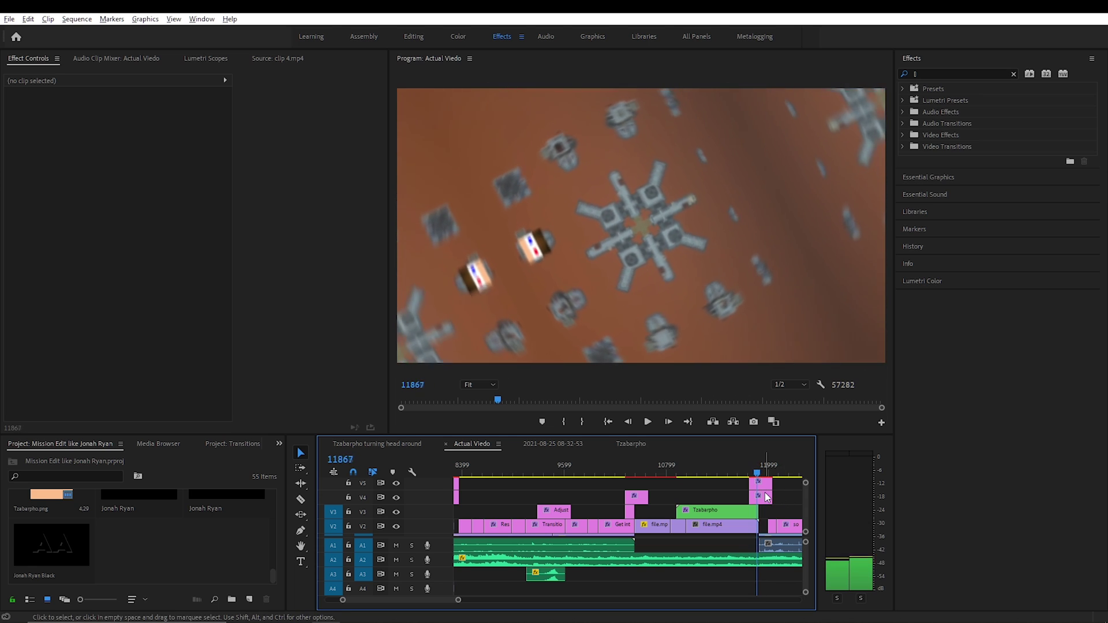
{"action": "left_click", "coordinate": [757, 496]}
{"action": "scroll", "coordinate": [283, 279], "scroll_direction": "down", "scroll_amount": 3}
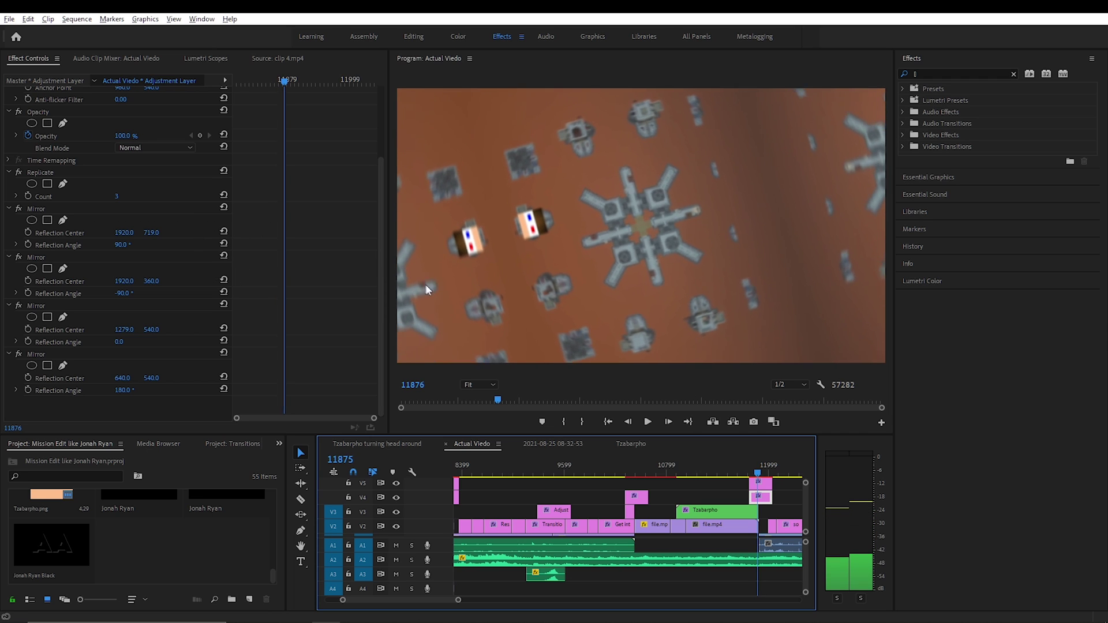
{"action": "key", "text": "j"}
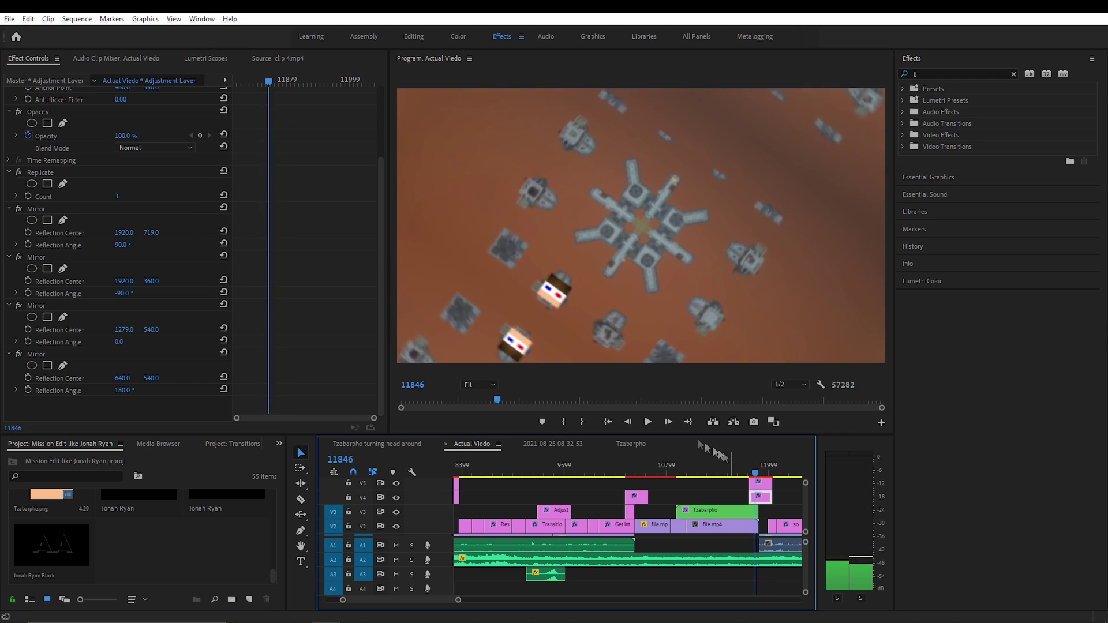
- Scrub from the GET INTO THE GAME transition to the rotating map transition and play through it while viewing the Mirror settings
{"action": "scroll", "coordinate": [289, 294], "scroll_direction": "up", "scroll_amount": 1}
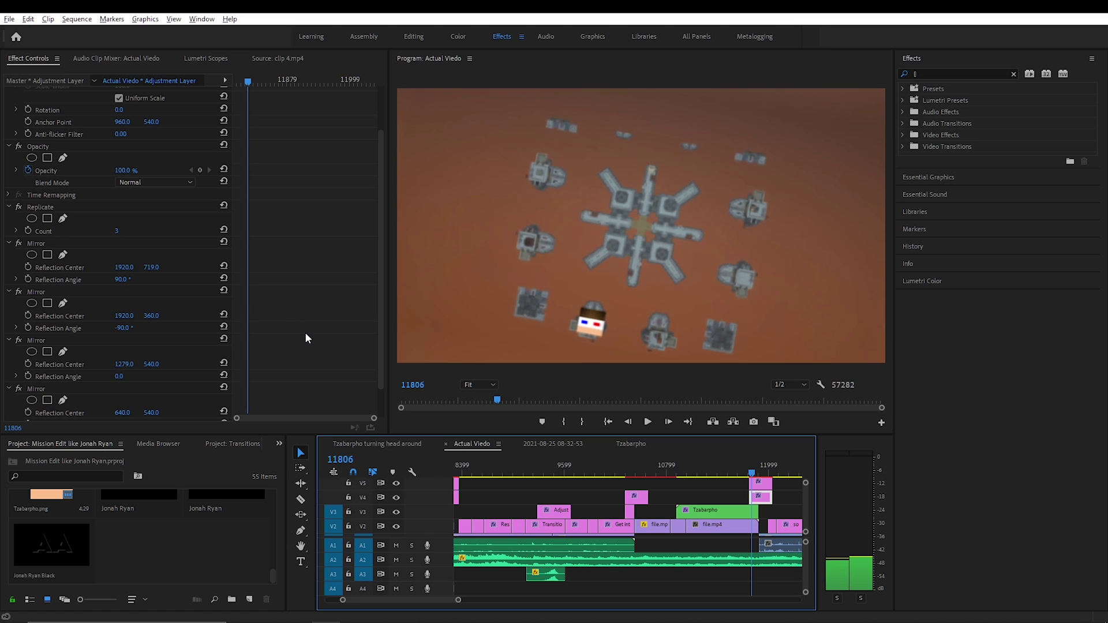
{"action": "left_click", "coordinate": [627, 468]}
{"action": "left_click_drag", "start_coordinate": [630, 468], "coordinate": [762, 473]}
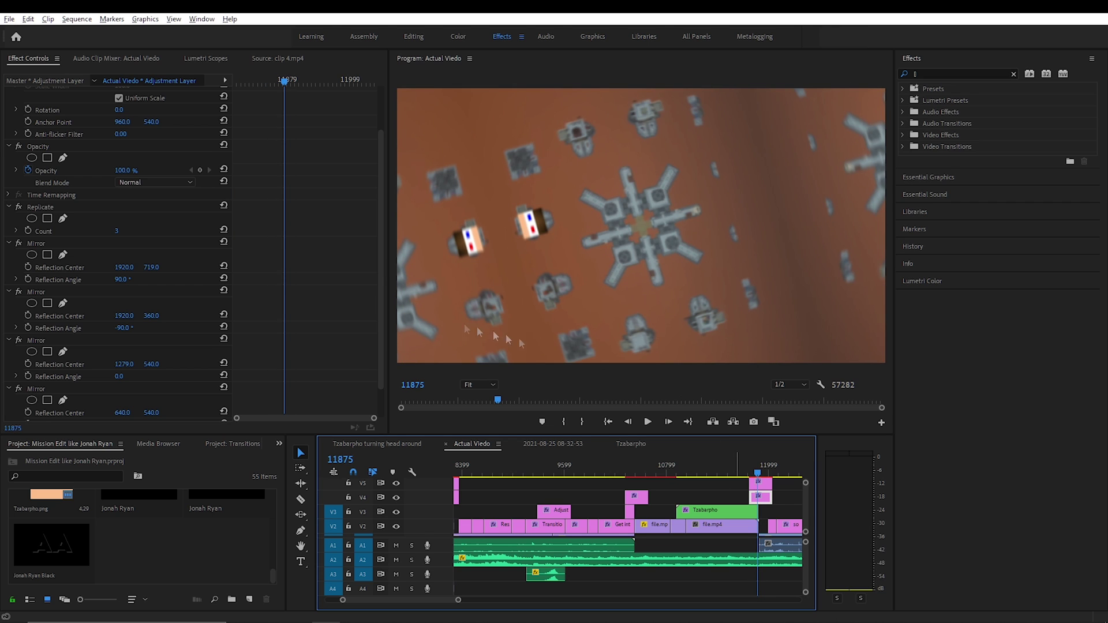
{"action": "scroll", "coordinate": [321, 292], "scroll_direction": "down", "scroll_amount": 2}
{"action": "key", "text": "space"}
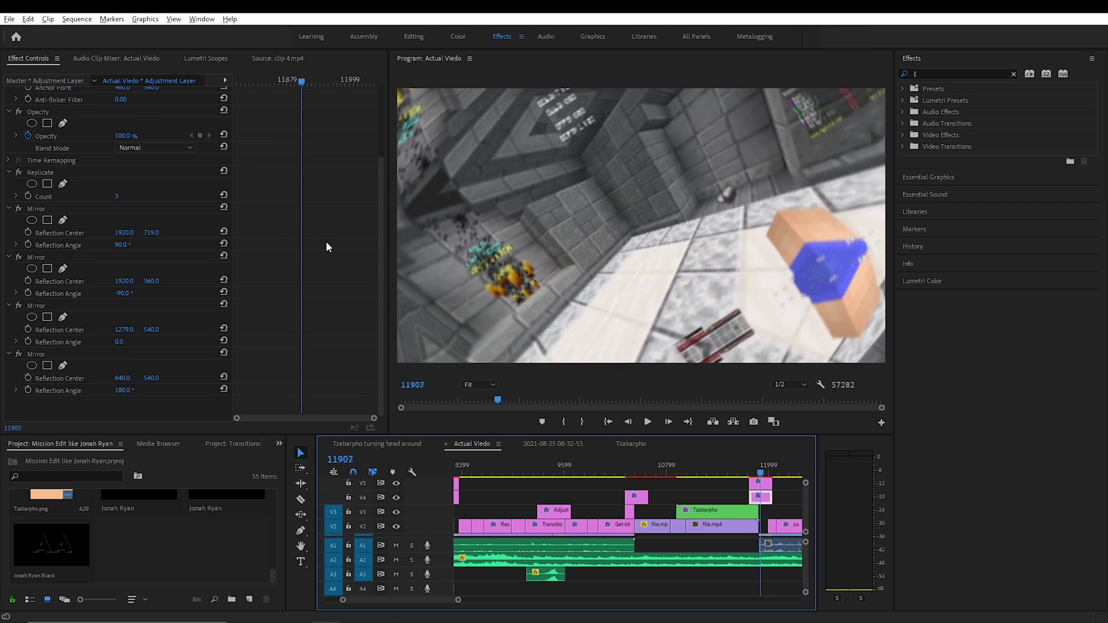
- Step forward and back frame by frame through the mirrored rotating transition at the end of the map section
{"action": "key", "text": "Right"}
{"action": "key", "text": "Right"}
{"action": "key", "text": "Right"}
{"action": "key", "text": "Right"}
{"action": "key", "text": "Right"}
{"action": "key", "text": "Right"}
{"action": "key", "text": "Right"}
{"action": "key", "text": "Right"}
{"action": "key", "text": "Right"}
{"action": "key", "text": "Right"}
{"action": "key", "text": "Right"}
{"action": "key", "text": "Right"}
{"action": "key", "text": "Right"}
{"action": "key", "text": "Right"}
{"action": "key", "text": "Right"}
{"action": "key", "text": "Left"}
{"action": "key", "text": "Left"}
{"action": "key", "text": "Left"}
{"action": "key", "text": "Left"}
{"action": "key", "text": "Left"}
{"action": "key", "text": "Left"}
{"action": "key", "text": "Left"}
{"action": "key", "text": "Left"}
{"action": "key", "text": "Left"}
{"action": "key", "text": "Left"}
{"action": "key", "text": "Left"}
{"action": "key", "text": "Left"}
{"action": "key", "text": "Left"}
{"action": "key", "text": "Left"}
{"action": "key", "text": "Left"}
{"action": "key", "text": "Left"}
{"action": "key", "text": "Left"}
{"action": "key", "text": "Left"}
{"action": "key", "text": "Left"}
{"action": "key", "text": "Left"}
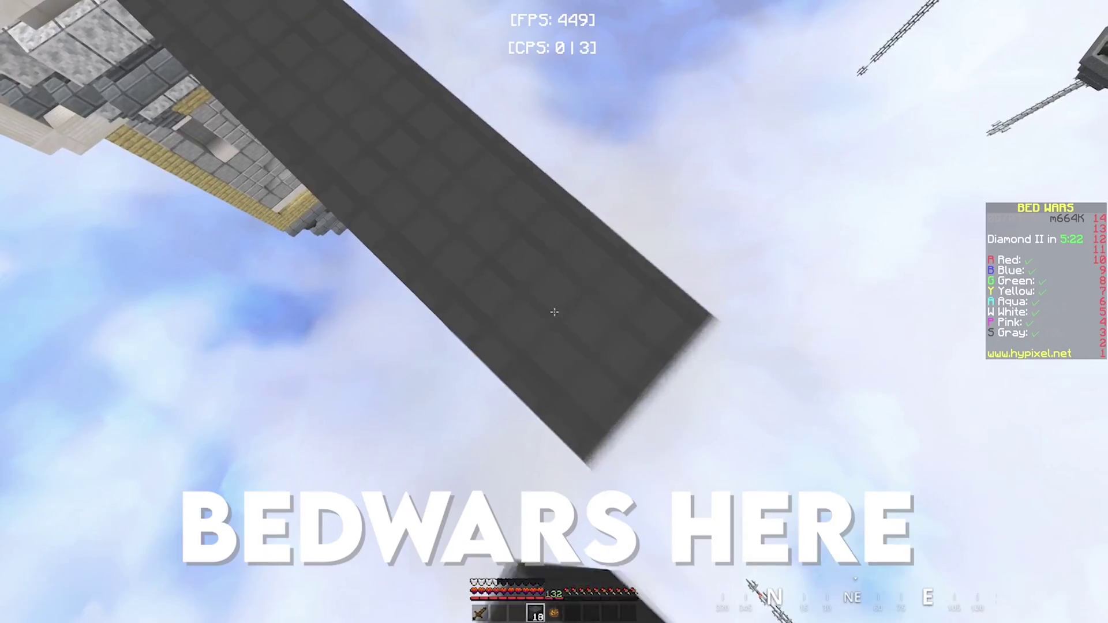
{"action": "right_click", "coordinate": [553, 312]}
{"action": "right_click", "coordinate": [554, 312]}
{"action": "right_click", "coordinate": [554, 312]}
{"action": "right_click", "coordinate": [554, 311]}
{"action": "right_click", "coordinate": [554, 312]}
{"action": "right_click", "coordinate": [554, 312]}
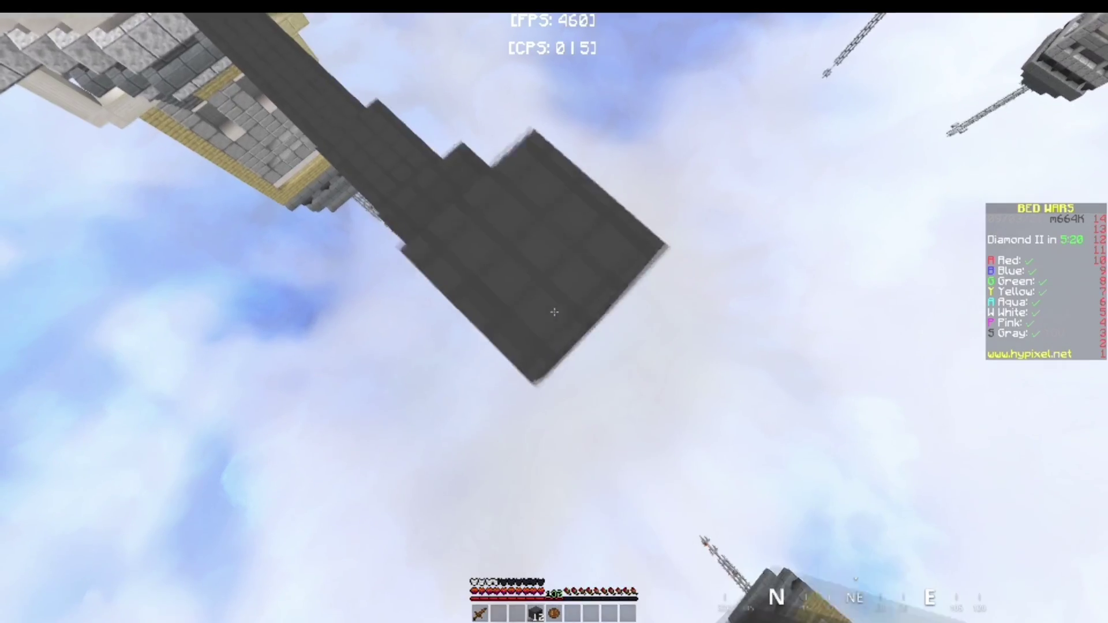
{"action": "right_click", "coordinate": [554, 312]}
{"action": "right_click", "coordinate": [553, 312]}
{"action": "right_click", "coordinate": [553, 312]}
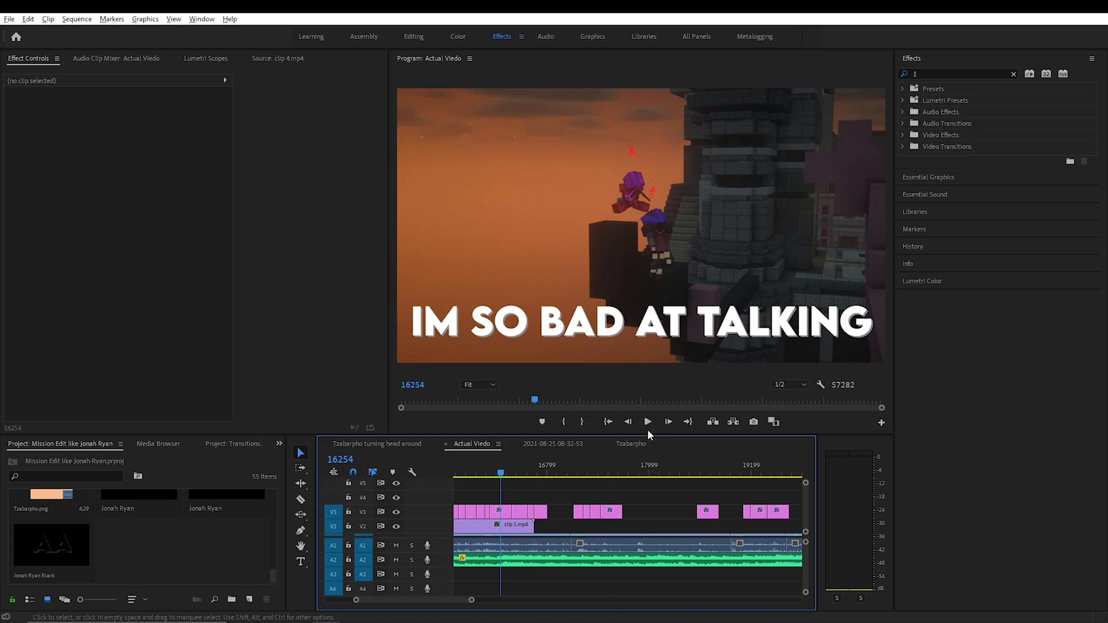
- Select clip 1.mp4 on V2 to view its effect settings, deselect it, and show the sequence preview full screen
{"action": "left_click", "coordinate": [498, 526]}
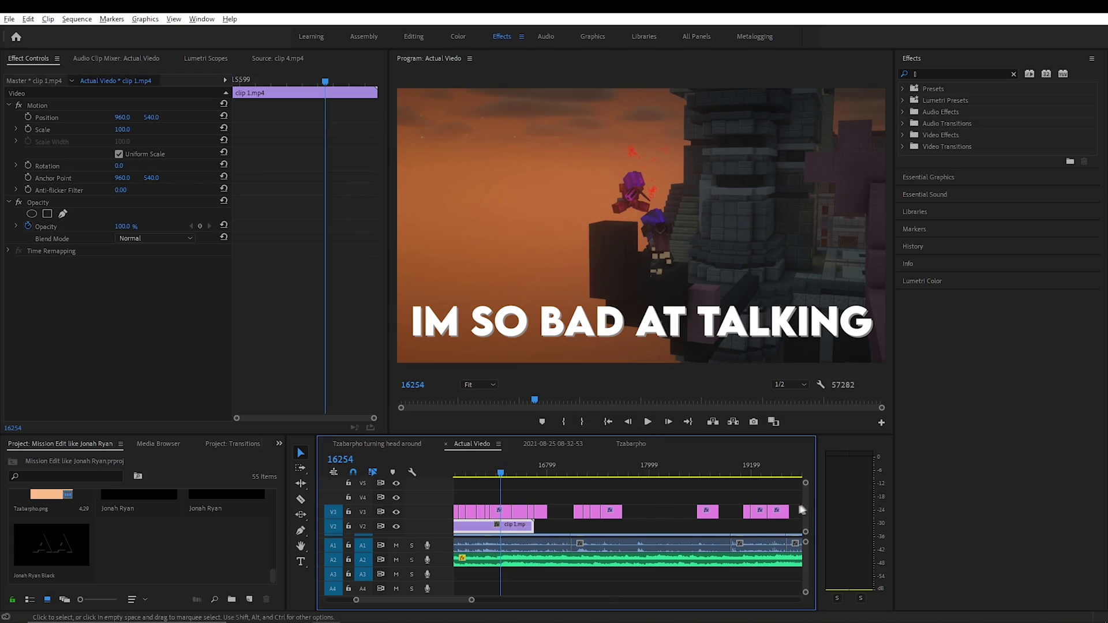
{"action": "scroll", "coordinate": [798, 508], "scroll_direction": "down", "scroll_amount": 1}
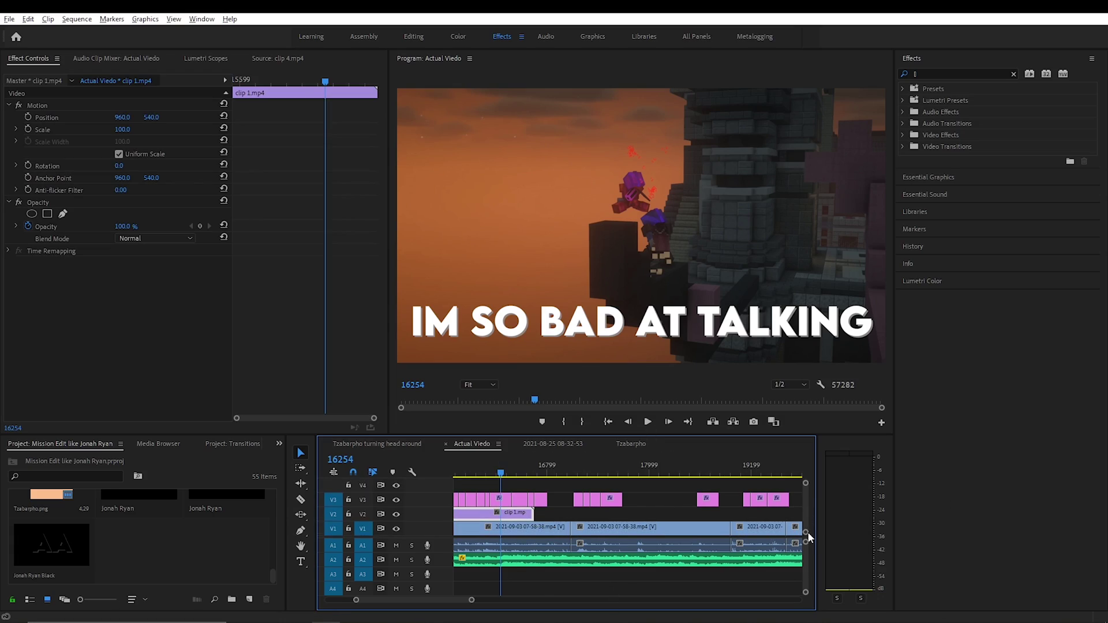
{"action": "left_click", "coordinate": [671, 499]}
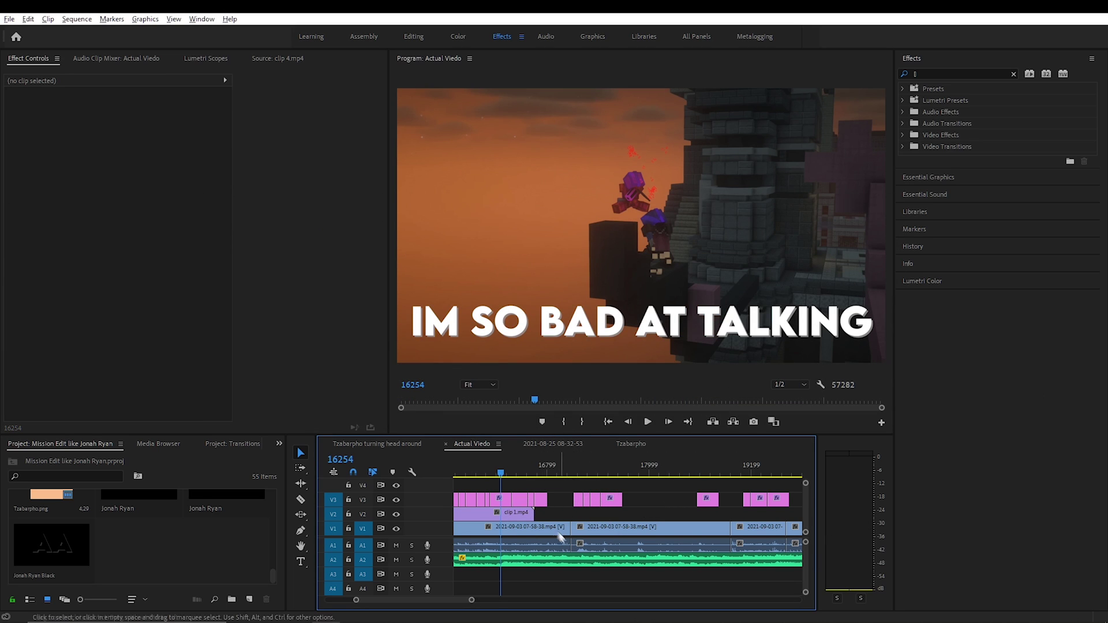
{"action": "key", "text": "minus"}
{"action": "key", "text": "minus"}
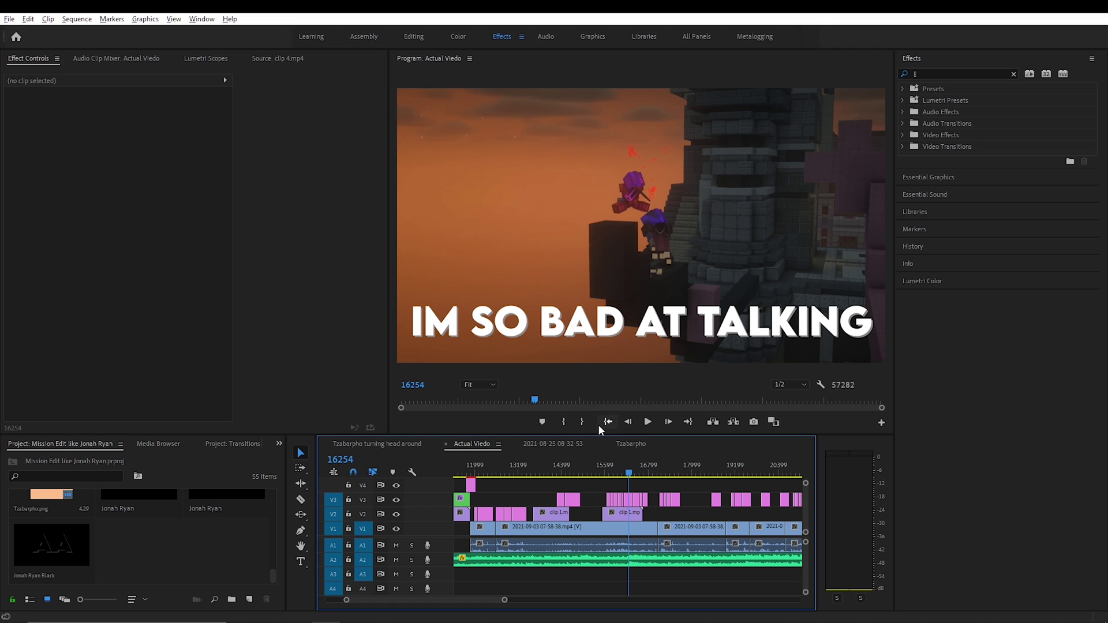
{"action": "key", "text": "ctrl+grave"}
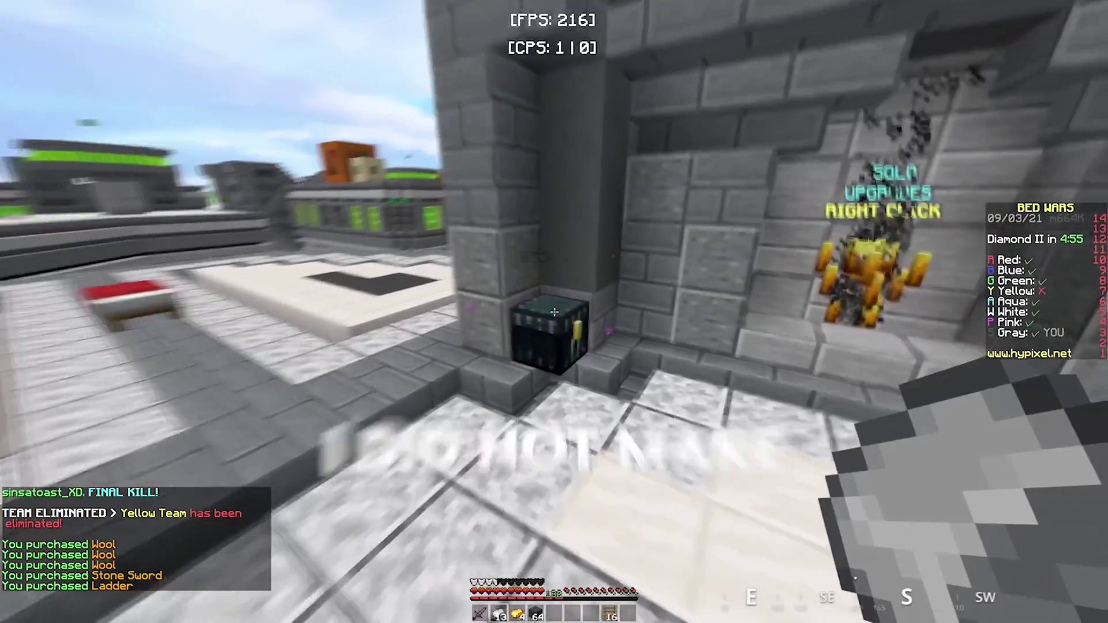
{"action": "right_click", "coordinate": [554, 311]}
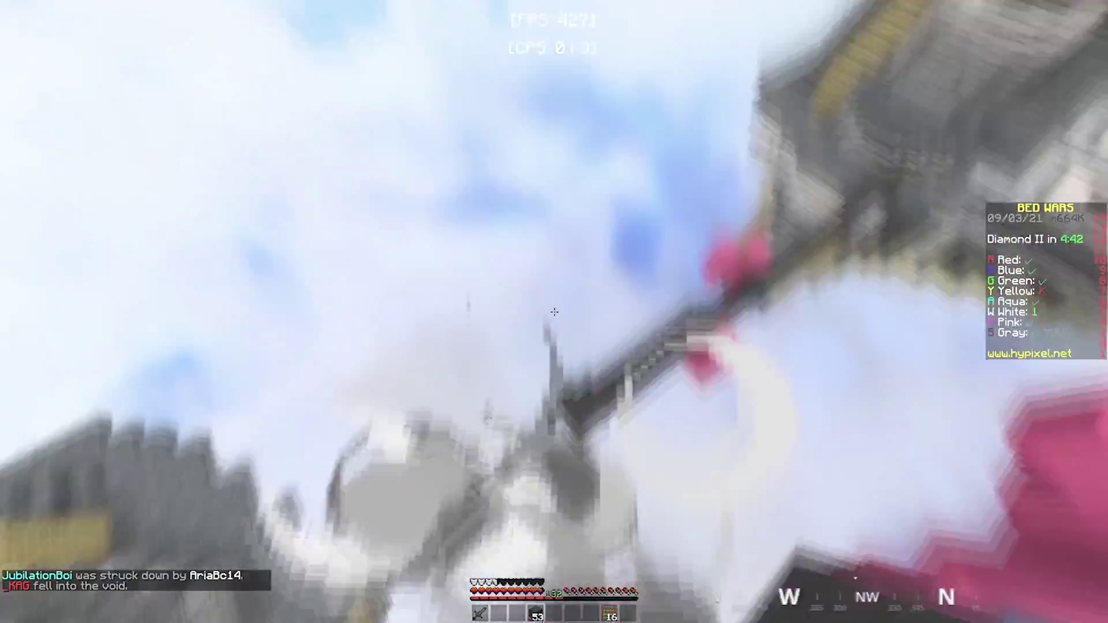
{"action": "right_click", "coordinate": [554, 312]}
{"action": "key", "text": "8"}
{"action": "right_click", "coordinate": [554, 312]}
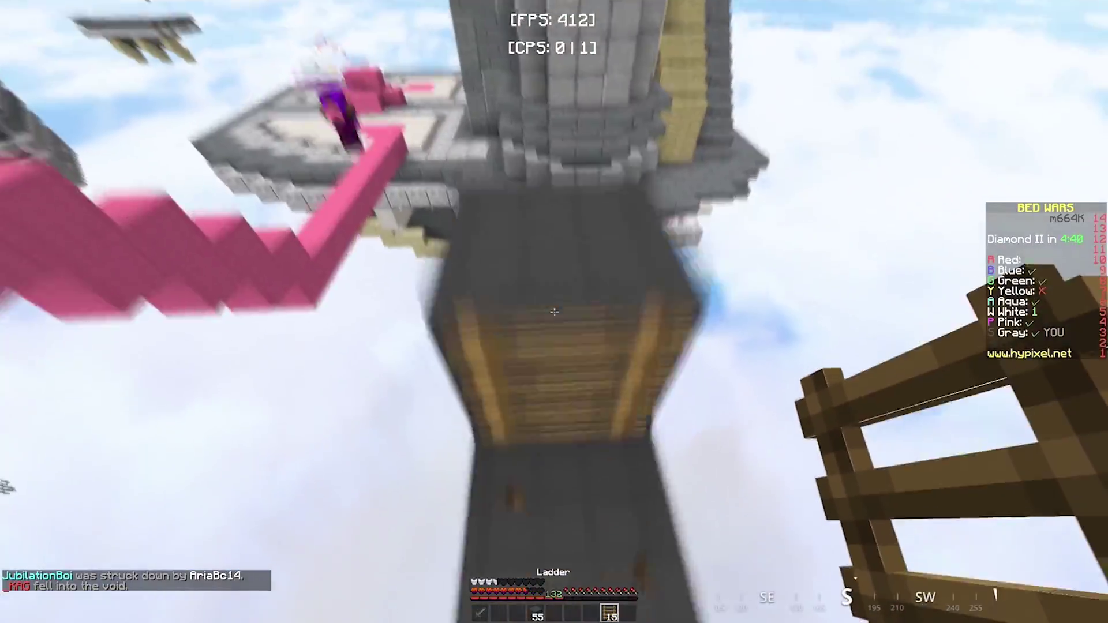
{"action": "key", "text": "4"}
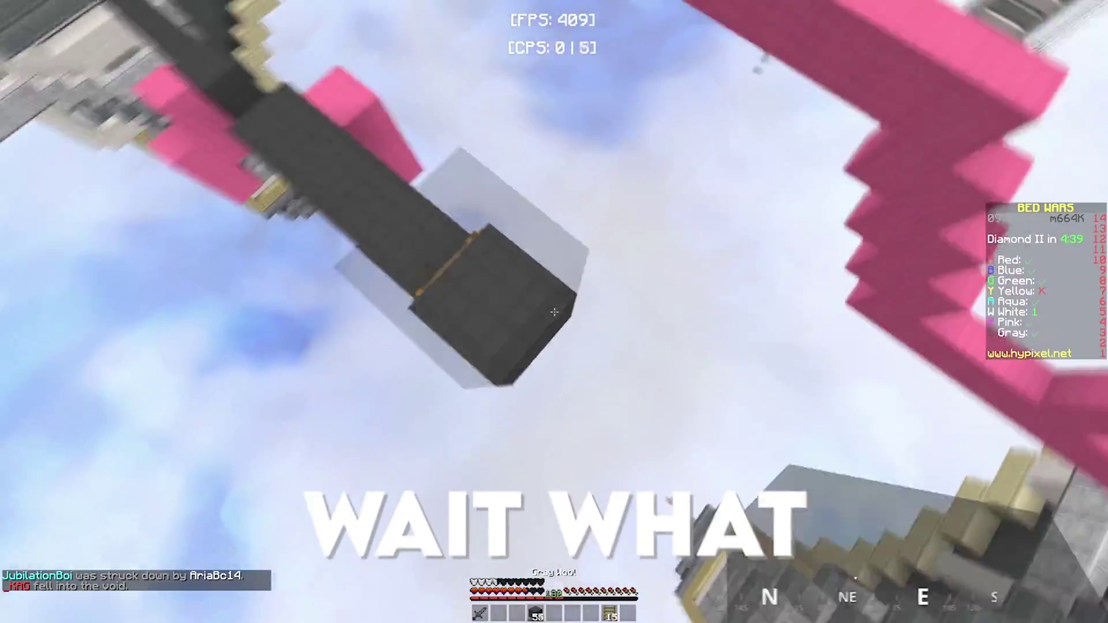
{"action": "right_click", "coordinate": [553, 311]}
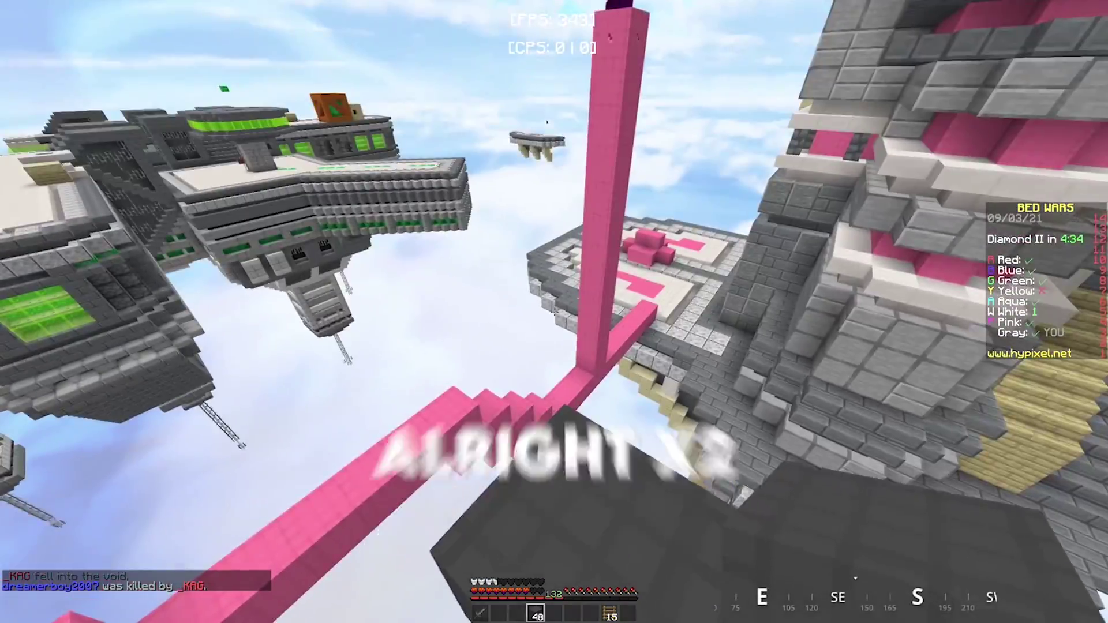
{"action": "key", "text": "8"}
{"action": "right_click", "coordinate": [554, 312]}
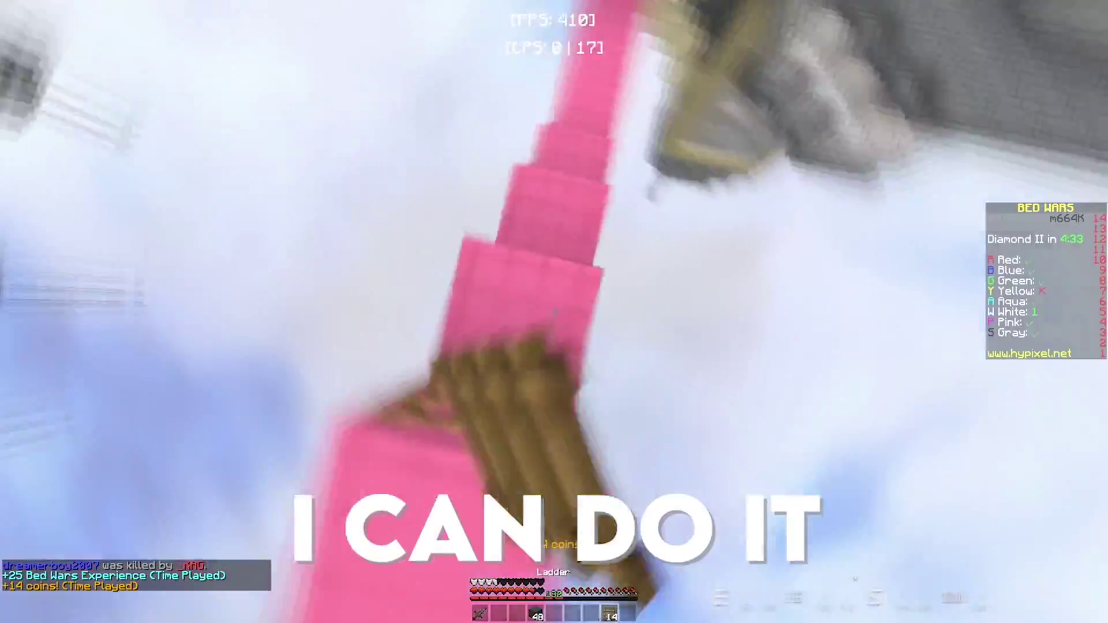
{"action": "key", "text": "4"}
{"action": "right_click", "coordinate": [554, 311]}
{"action": "right_click", "coordinate": [554, 311]}
{"action": "right_click", "coordinate": [554, 311]}
{"action": "right_click", "coordinate": [554, 311]}
{"action": "key", "text": "8"}
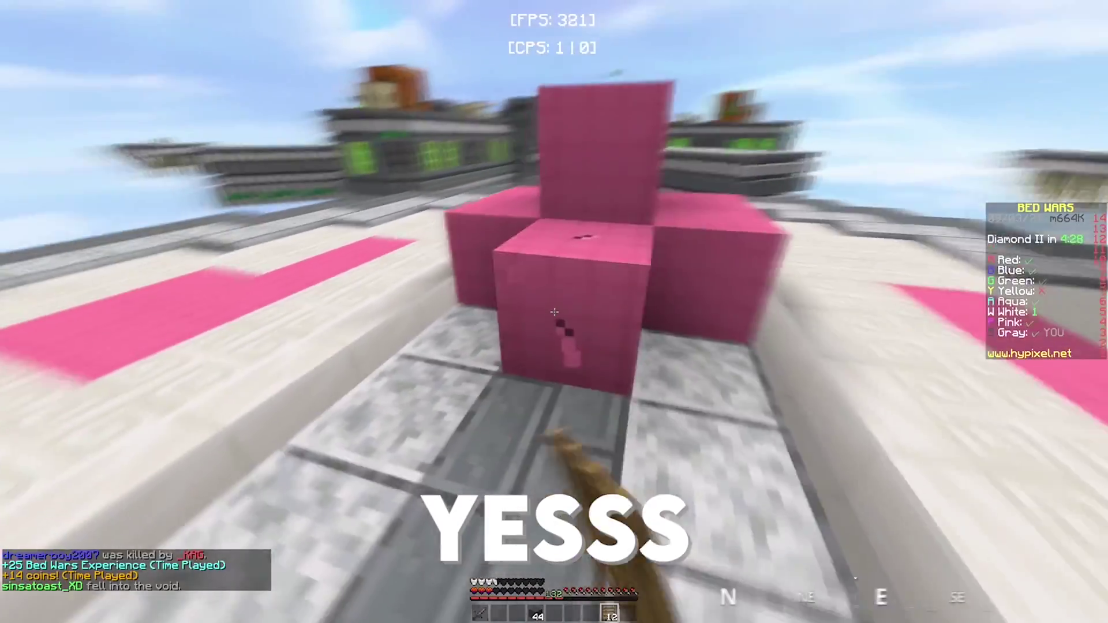
{"action": "right_click", "coordinate": [554, 312]}
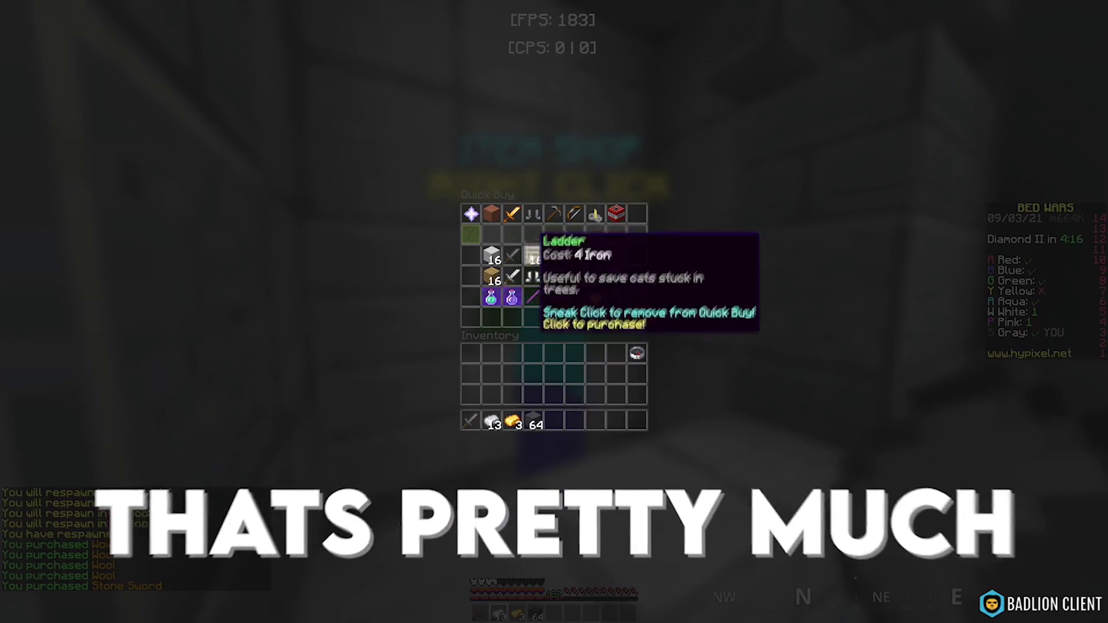
{"action": "left_click", "coordinate": [530, 251]}
{"action": "key", "text": "Escape"}
{"action": "left_click", "coordinate": [554, 312]}
{"action": "right_click", "coordinate": [554, 312]}
{"action": "left_click", "coordinate": [492, 390], "text": "shift"}
{"action": "left_click", "coordinate": [510, 391], "text": "shift"}
{"action": "key", "text": "Escape"}
{"action": "key", "text": "w"}
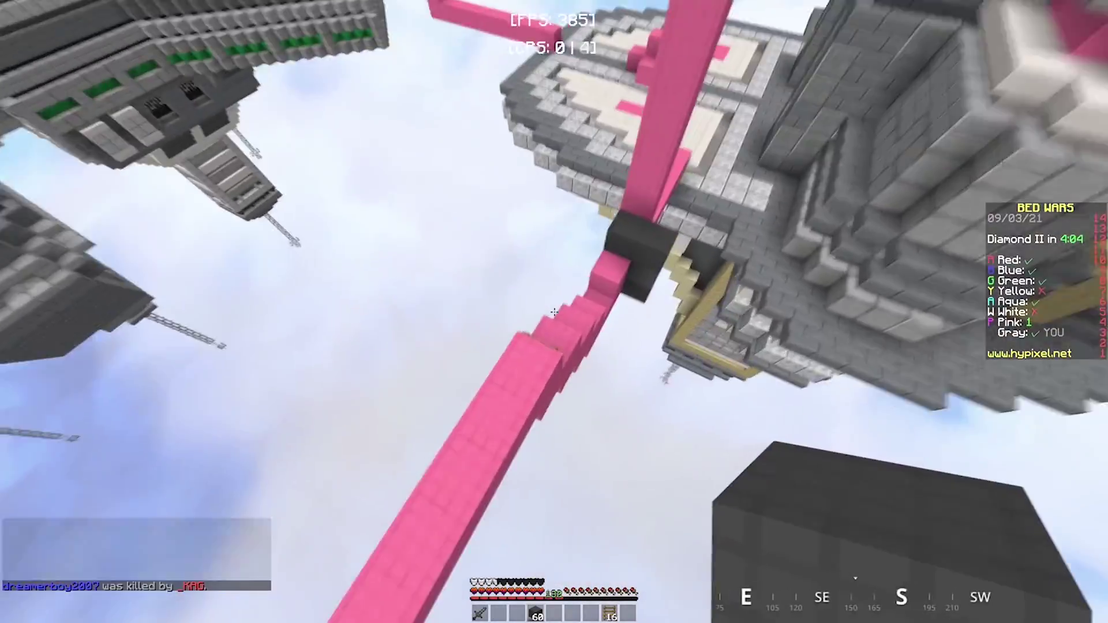
{"action": "right_click", "coordinate": [554, 311]}
{"action": "right_click", "coordinate": [554, 312]}
{"action": "key", "text": "8"}
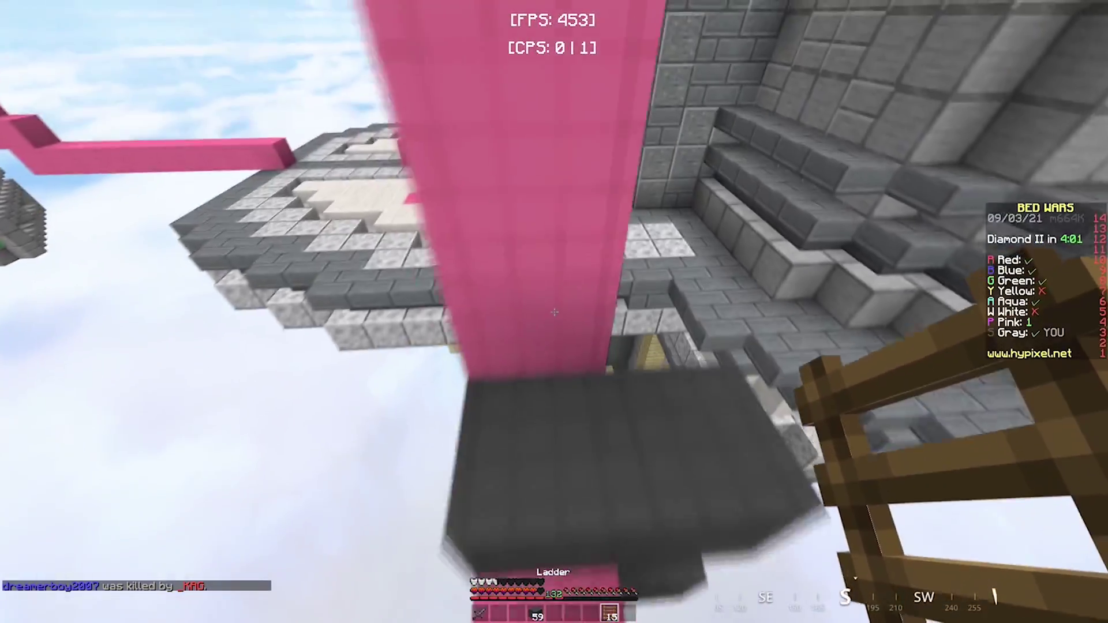
{"action": "right_click", "coordinate": [554, 312]}
{"action": "right_click", "coordinate": [554, 311]}
{"action": "key", "text": "4"}
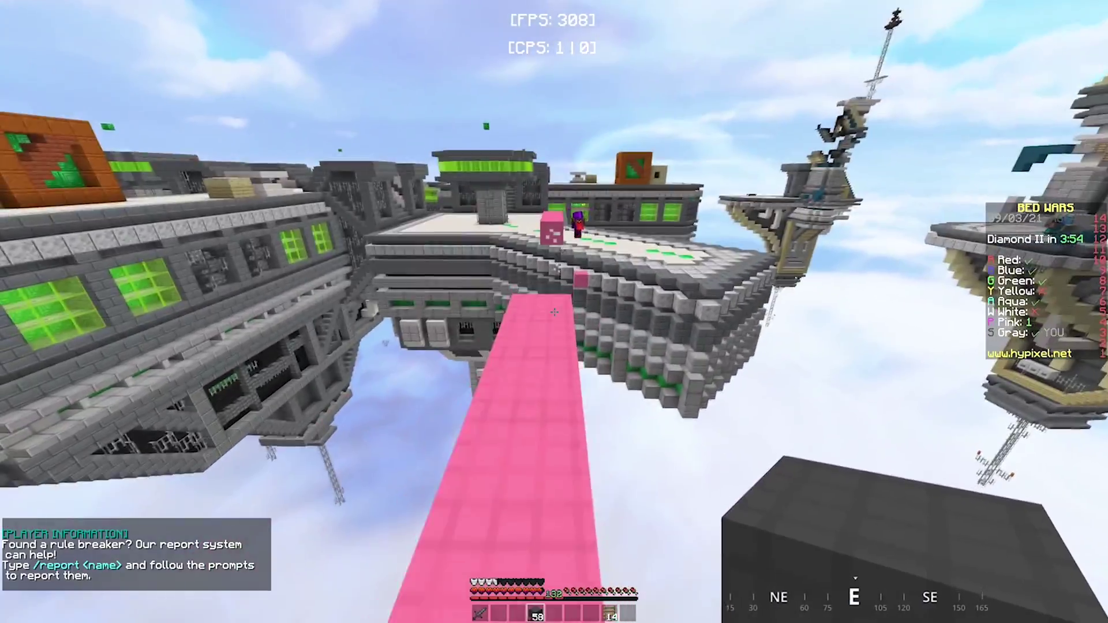
{"action": "right_click", "coordinate": [554, 312]}
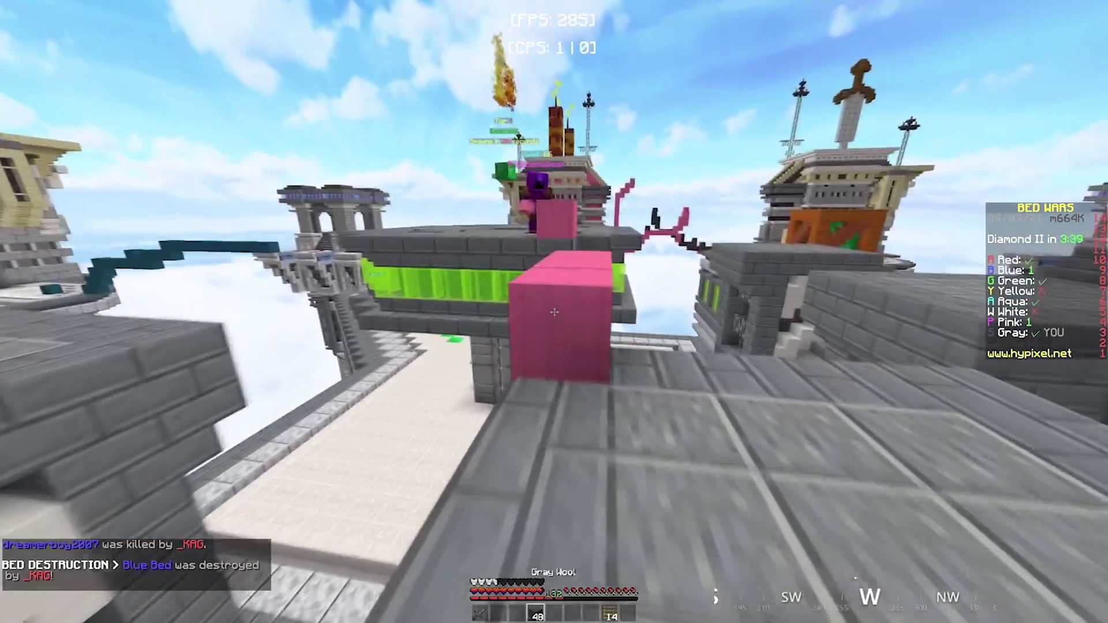
{"action": "right_click", "coordinate": [554, 312]}
{"action": "right_click", "coordinate": [554, 311]}
{"action": "key", "text": "1"}
{"action": "left_click", "coordinate": [554, 311]}
{"action": "left_click", "coordinate": [554, 312]}
{"action": "left_click", "coordinate": [554, 312]}
{"action": "left_click", "coordinate": [554, 312]}
{"action": "left_click", "coordinate": [553, 311]}
{"action": "left_click", "coordinate": [553, 312]}
{"action": "right_click", "coordinate": [554, 311]}
{"action": "left_click", "coordinate": [554, 311]}
{"action": "key", "text": "4"}
{"action": "right_click", "coordinate": [554, 312]}
{"action": "right_click", "coordinate": [553, 312]}
{"action": "right_click", "coordinate": [554, 312]}
{"action": "key", "text": "1"}
{"action": "left_click", "coordinate": [553, 312]}
{"action": "left_click", "coordinate": [554, 311]}
{"action": "key", "text": "8"}
{"action": "right_click", "coordinate": [554, 312]}
{"action": "right_click", "coordinate": [554, 311]}
{"action": "right_click", "coordinate": [554, 311]}
{"action": "right_click", "coordinate": [554, 311]}
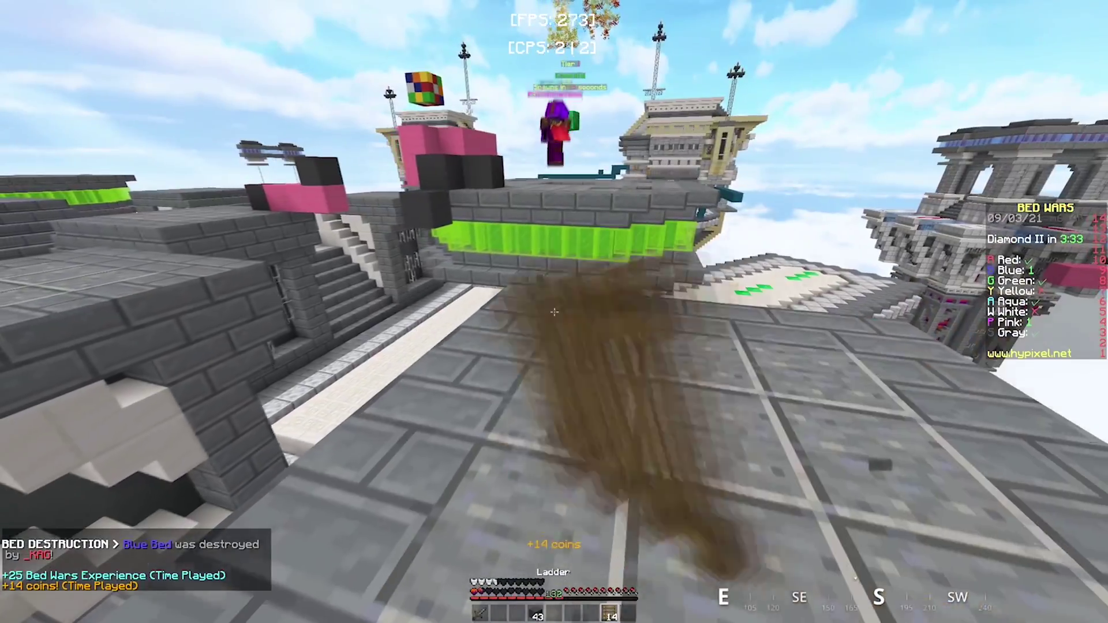
{"action": "key", "text": "4"}
{"action": "right_click", "coordinate": [553, 311]}
{"action": "right_click", "coordinate": [553, 312]}
{"action": "right_click", "coordinate": [553, 312]}
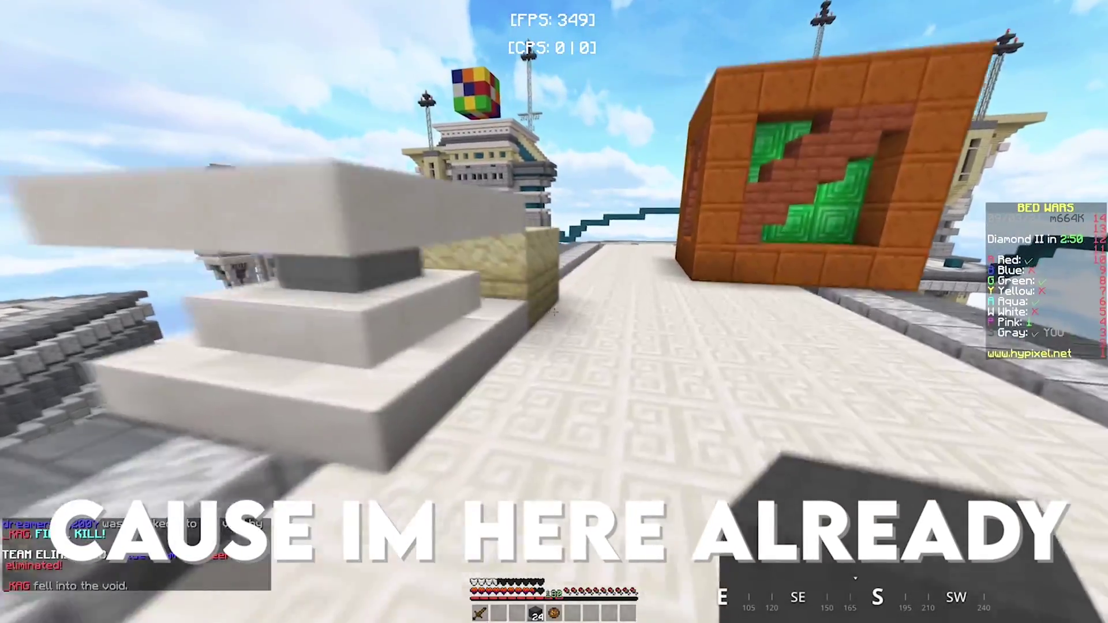
{"action": "left_click", "coordinate": [553, 311]}
{"action": "left_click", "coordinate": [554, 311]}
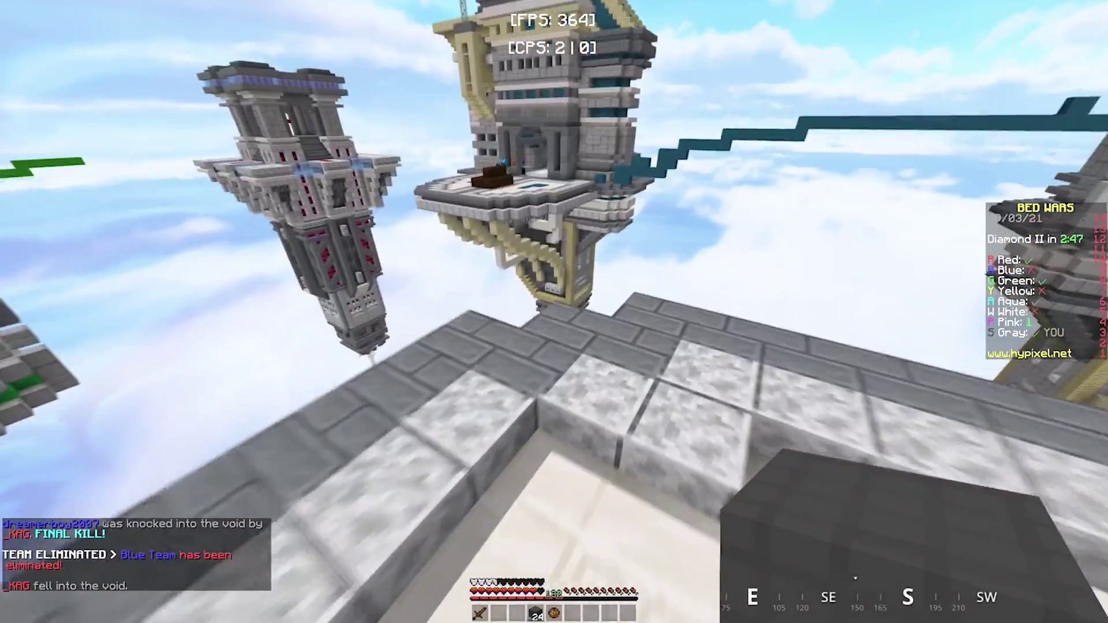
{"action": "right_click", "coordinate": [554, 312]}
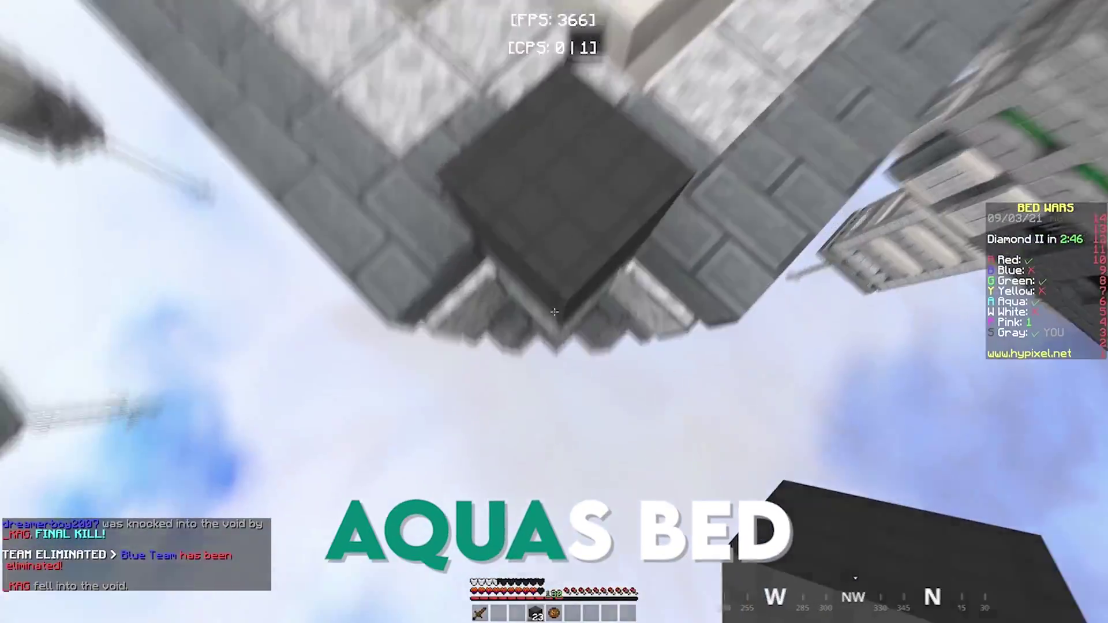